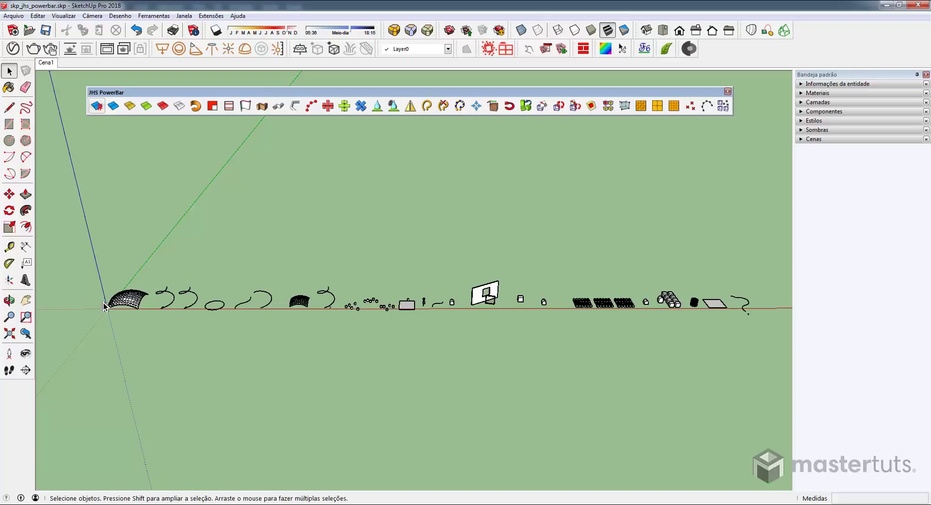
Select the entire curved mesh in scene Cena1 and start AMS Soften Edges on it.
click(44, 63)
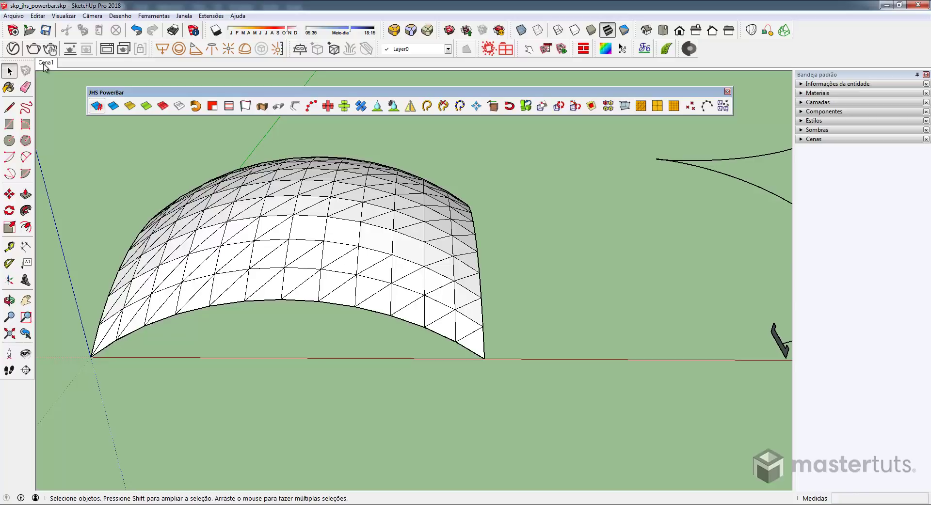
click(49, 48)
triple_click(274, 237)
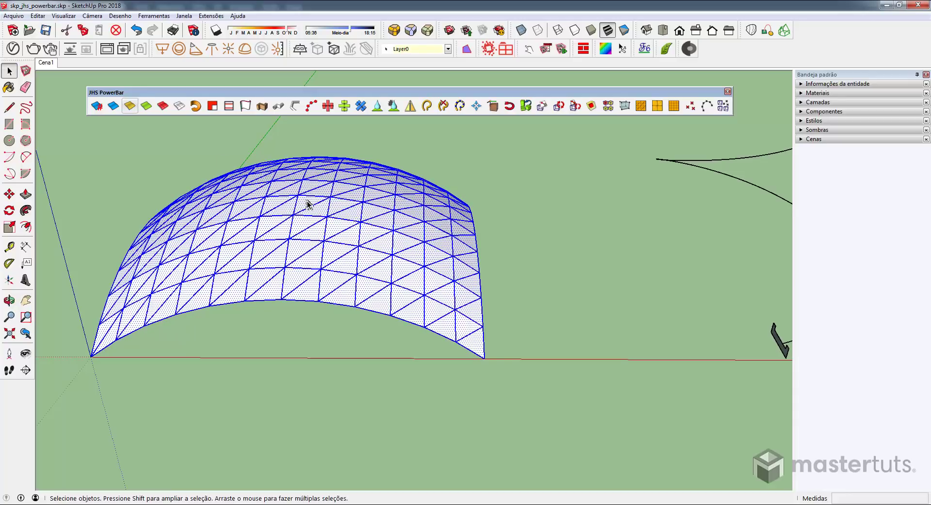
click(98, 107)
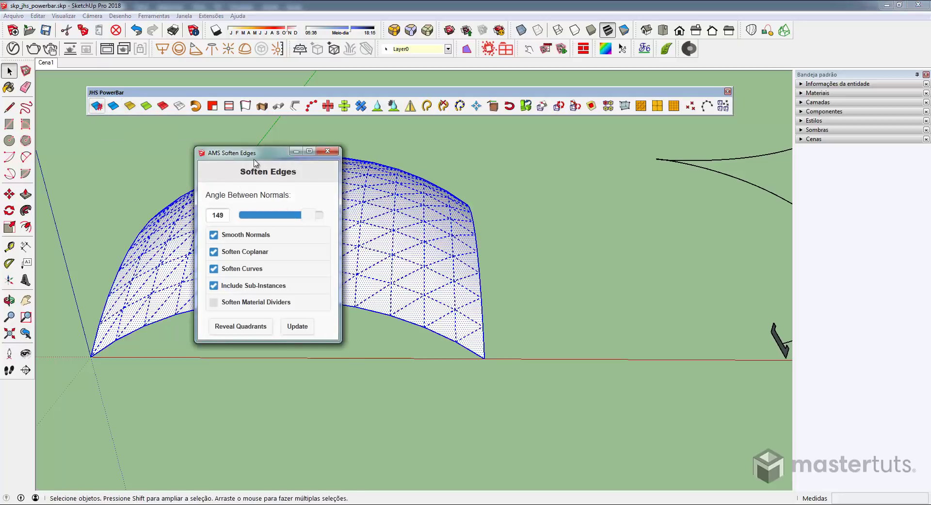
drag(255, 160, 562, 156)
Try an Angle Between Normals of 4 on the curved mesh, and settle on an angle of 103.
drag(618, 215, 539, 216)
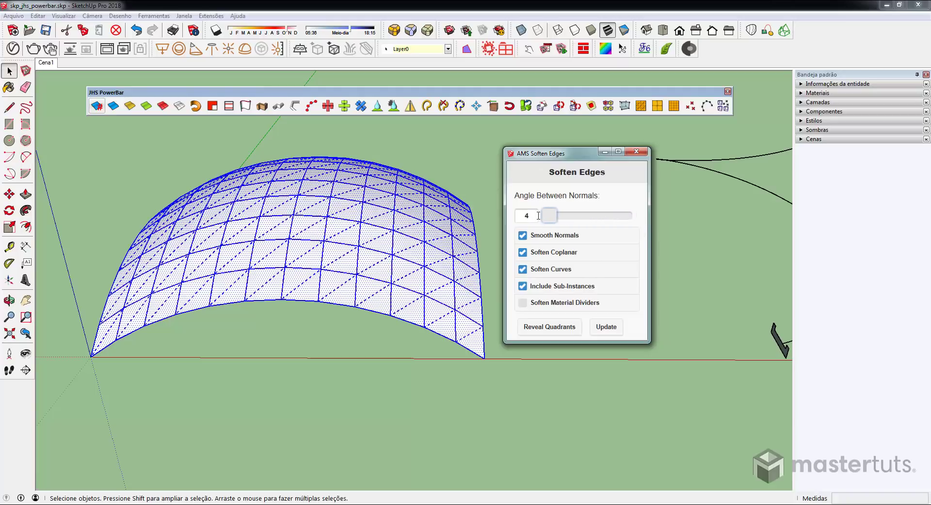
click(129, 107)
triple_click(349, 233)
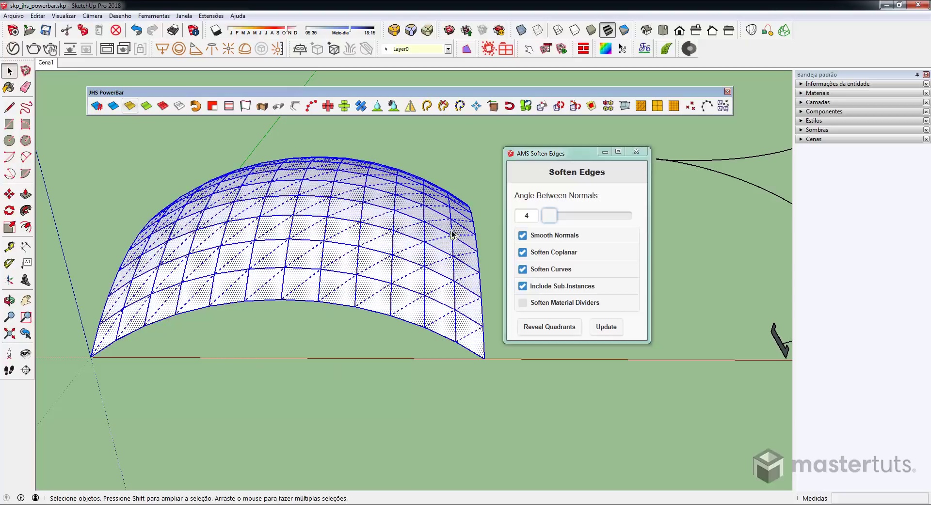
drag(549, 216, 596, 216)
Turn off Smooth Normals, Soften Coplanar, Soften Curves and Include Sub-Instances for the mesh.
click(523, 236)
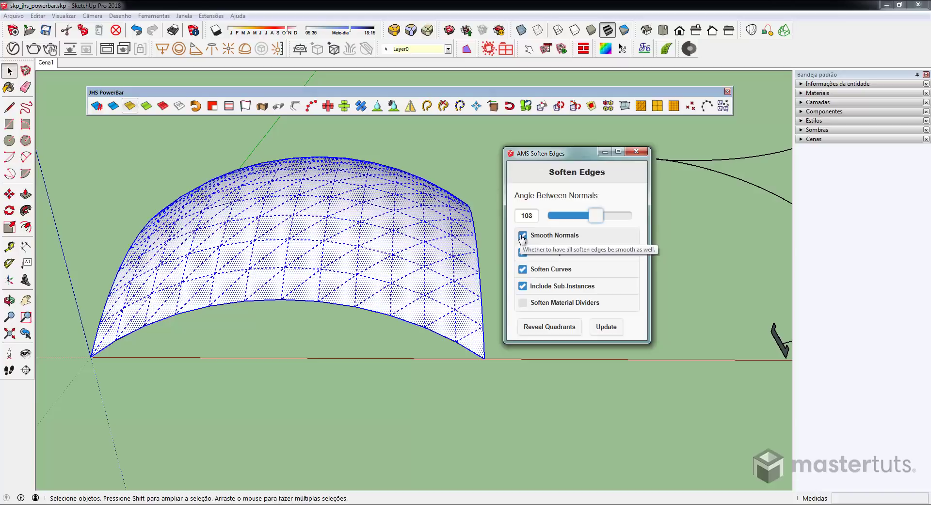
click(522, 253)
click(523, 269)
click(522, 286)
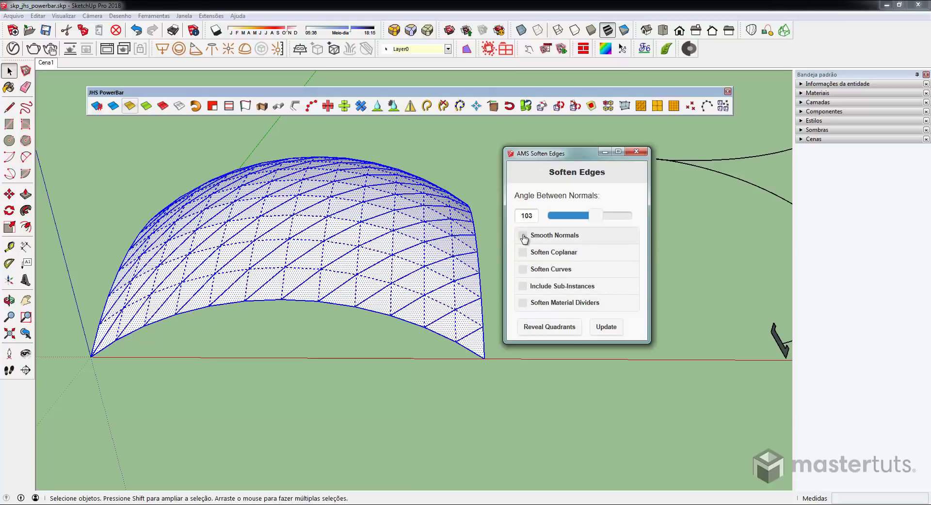
middle_drag(380, 214, 387, 212)
scroll(387, 212, up, 3)
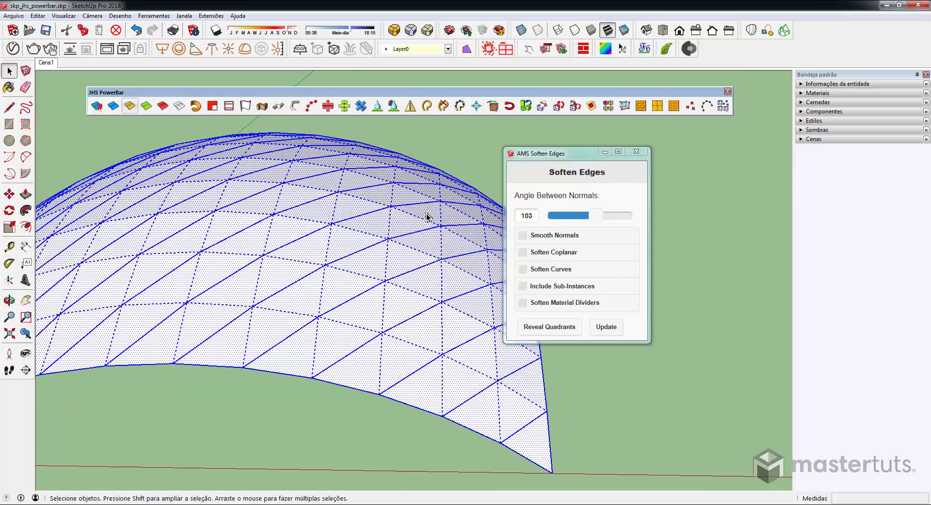
Turn Smooth Normals, Soften Coplanar, Soften Curves and Include Sub-Instances back on.
click(522, 235)
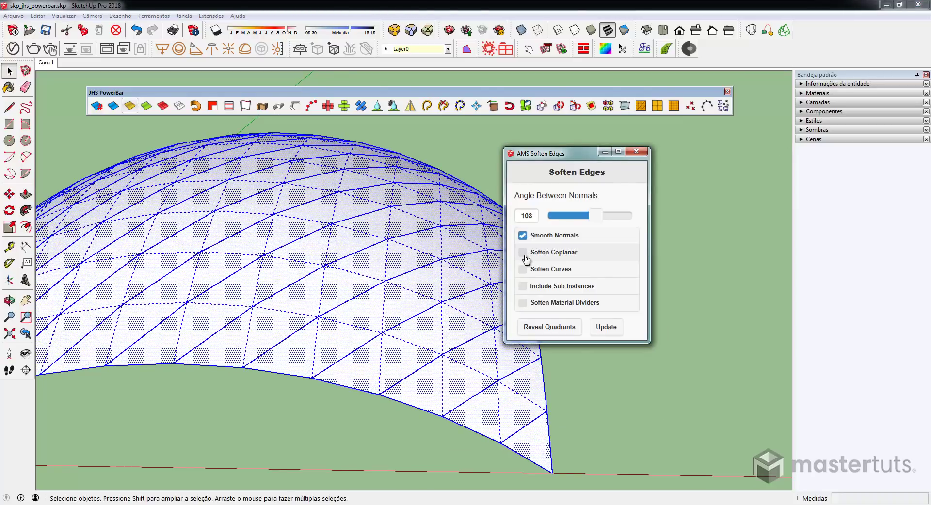
click(522, 253)
click(523, 270)
click(522, 286)
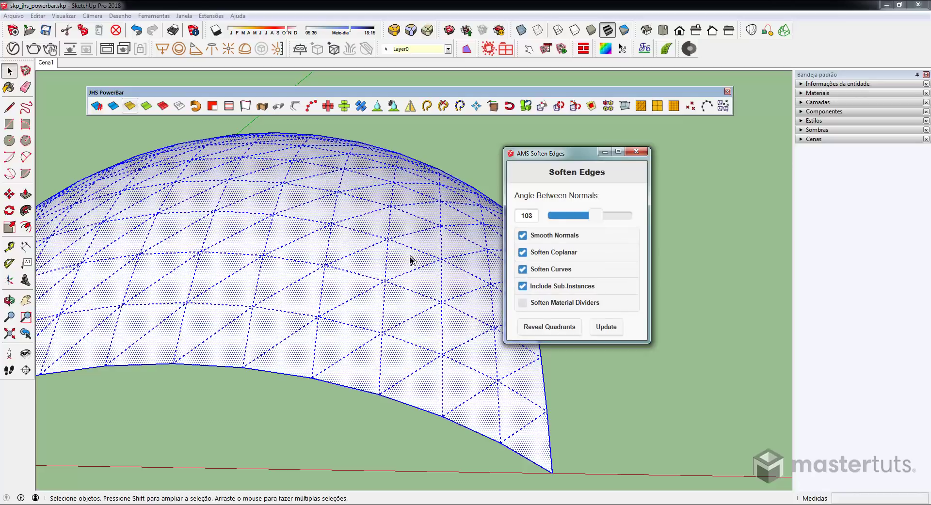
Apply Reveal Quadrants to the curved mesh, close the Soften Edges dialog and clear the selection.
middle_drag(394, 256, 398, 305)
scroll(451, 234, down, 6)
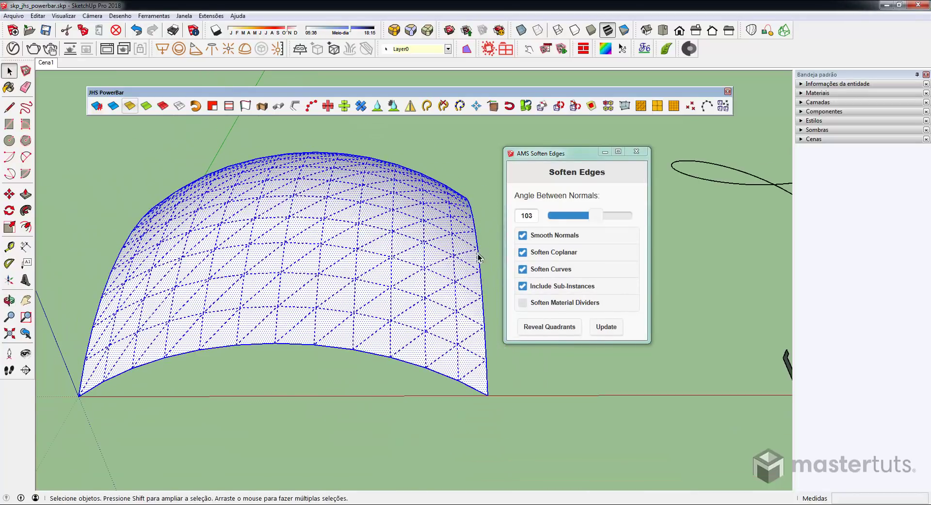
click(567, 328)
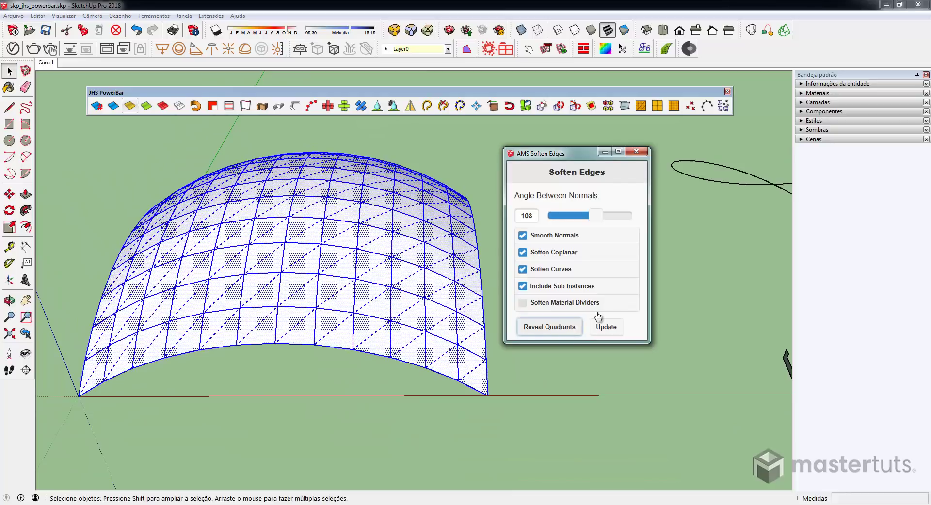
key(alt+F4)
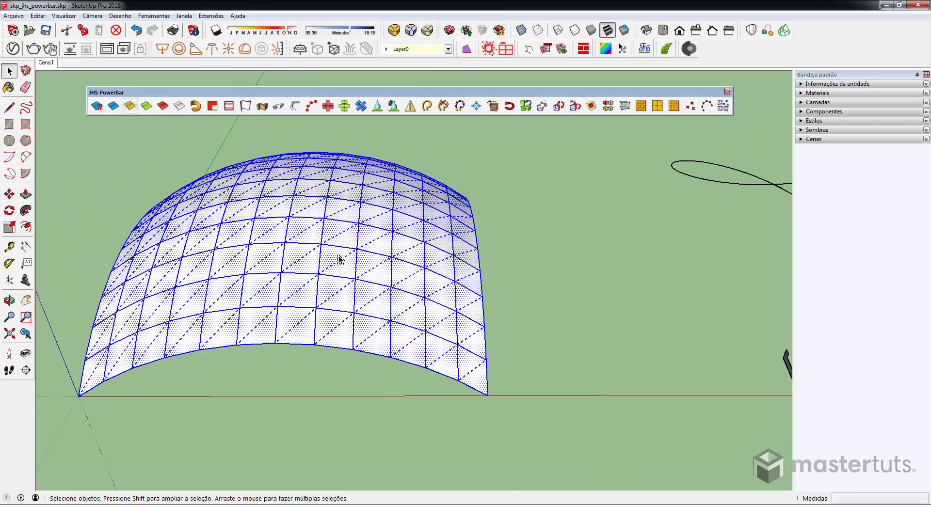
click(515, 253)
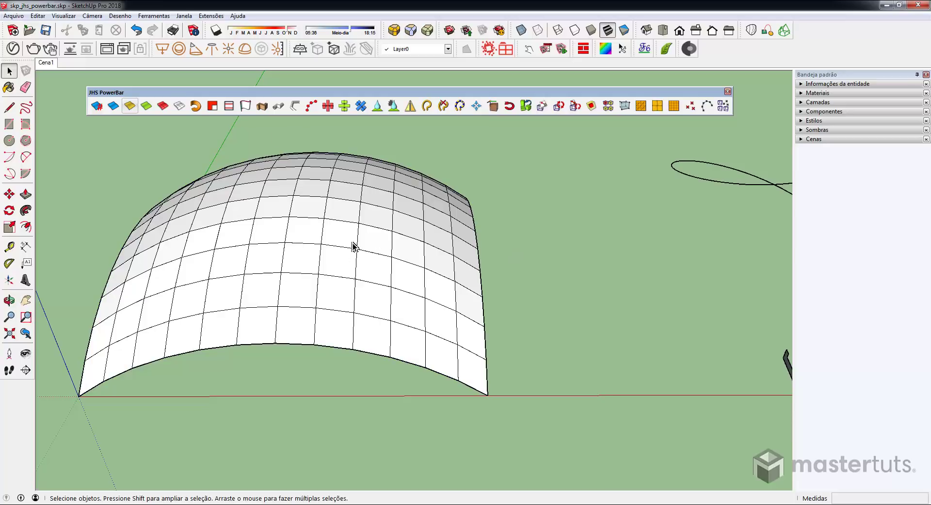
Unsmooth all edges of the curved mesh, including the triangle diagonals, and clear the selection.
triple_click(313, 243)
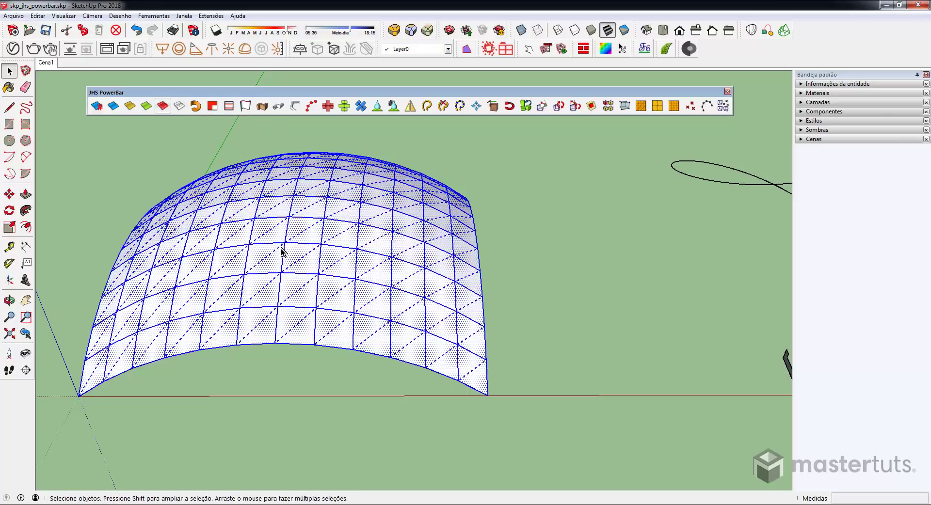
triple_click(310, 260)
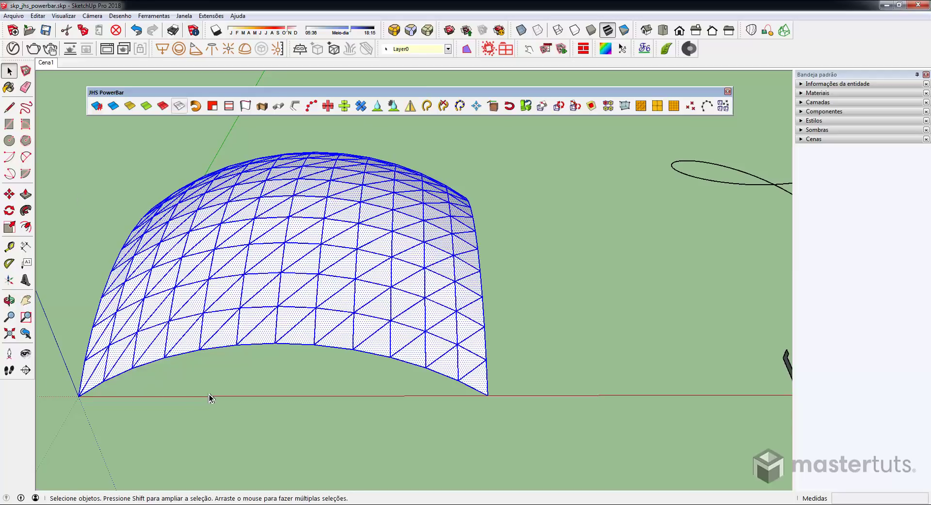
middle_drag(207, 395, 394, 240)
click(455, 303)
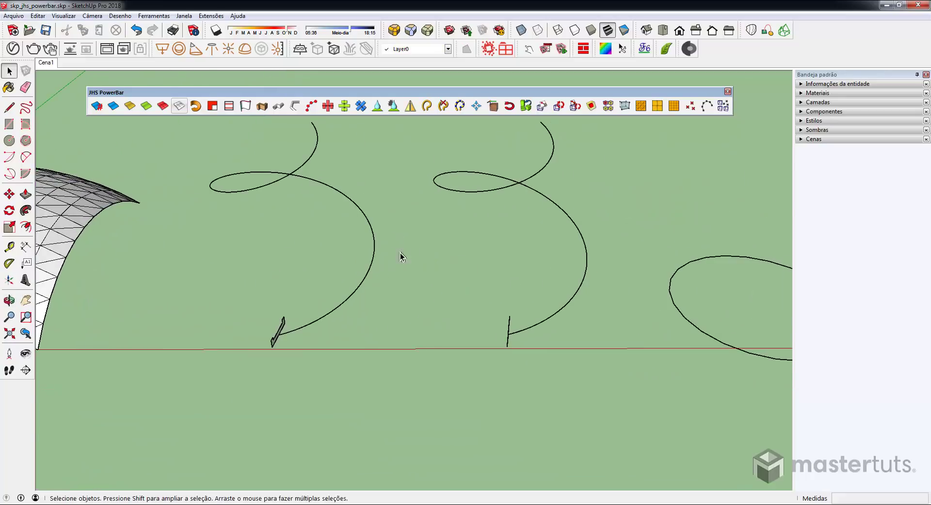
Sweep the channel profile along the first spiral curve, next to the curved mesh, with the standard Follow Me tool.
click(196, 106)
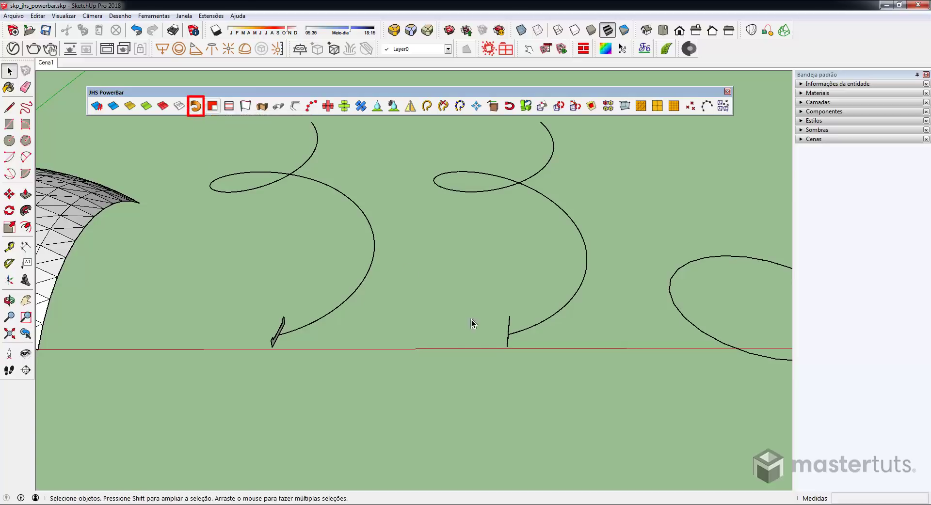
middle_drag(463, 224, 315, 160)
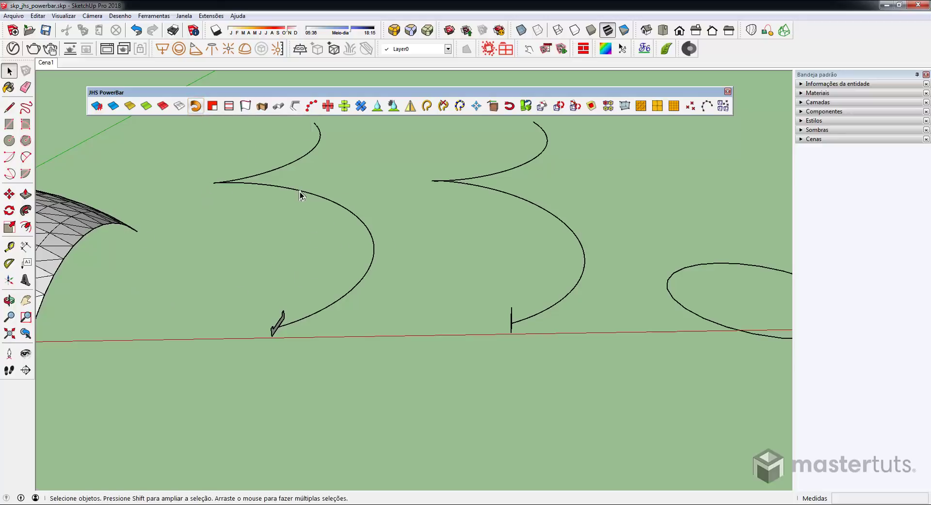
click(368, 236)
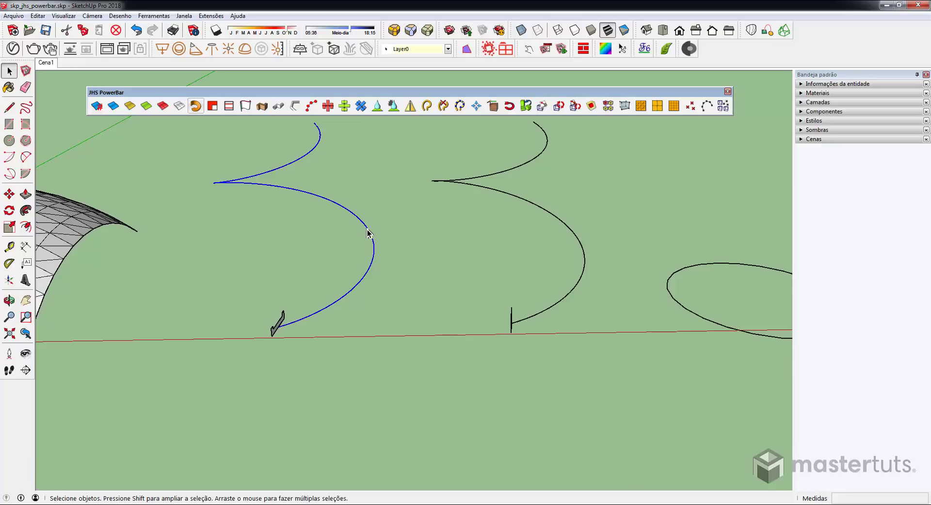
click(25, 210)
middle_drag(233, 291, 264, 309)
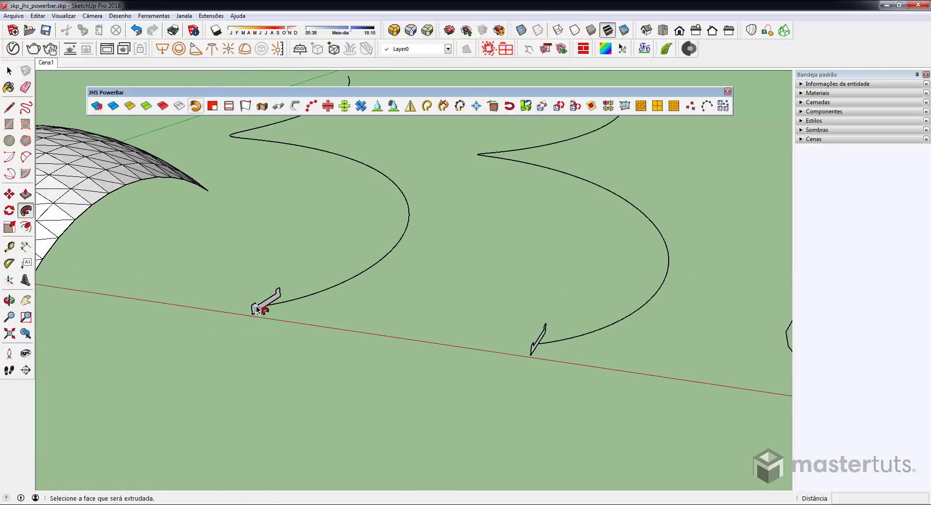
click(263, 309)
middle_drag(326, 366, 387, 289)
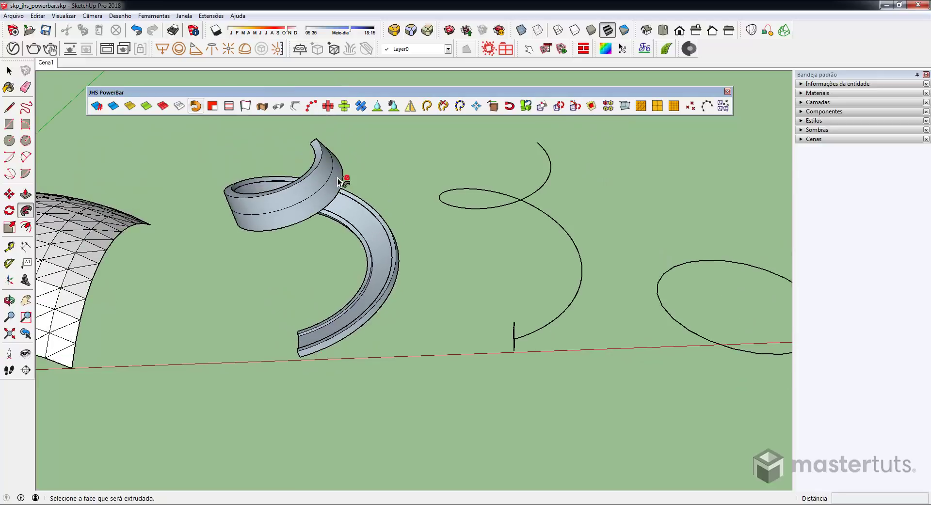
middle_drag(319, 164, 383, 259)
middle_drag(291, 297, 309, 339)
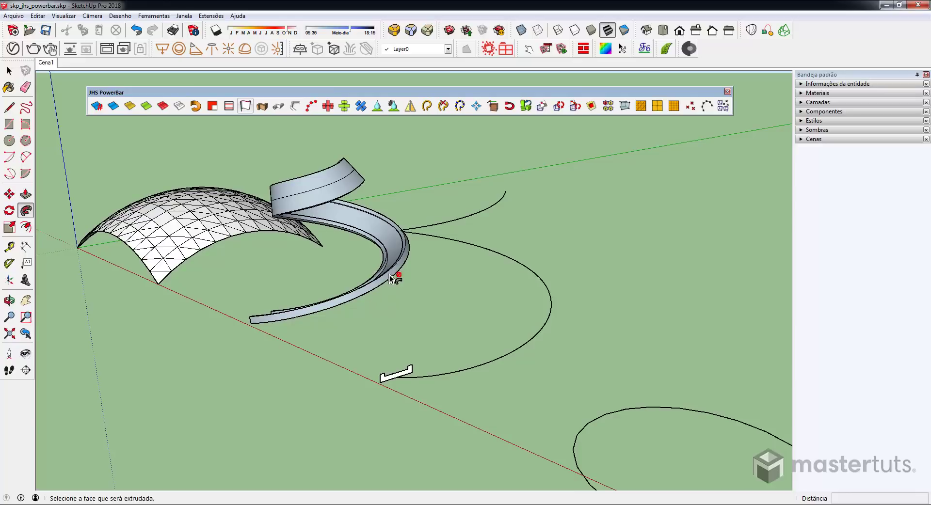
Sweep the second channel profile along its spiral curve while keeping the profile upright along the whole path.
middle_drag(389, 290, 360, 316)
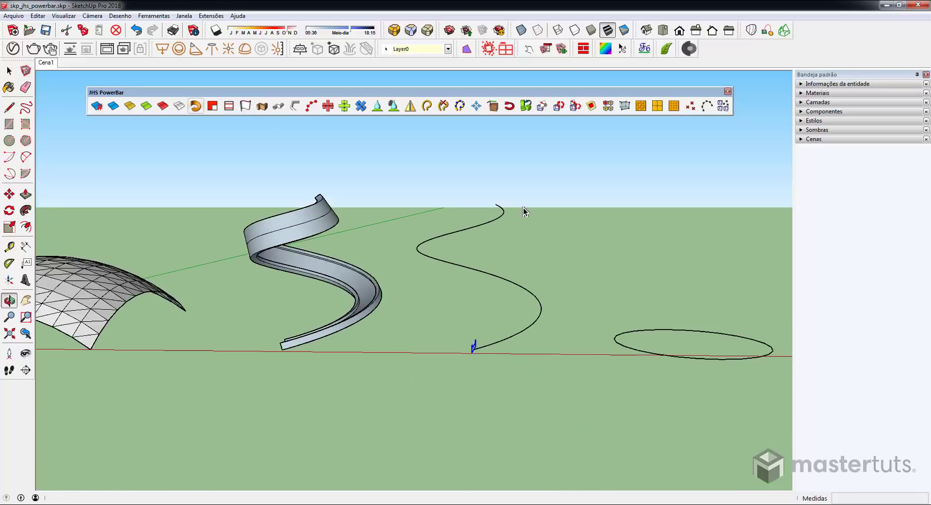
key(space)
scroll(528, 278, up, 5)
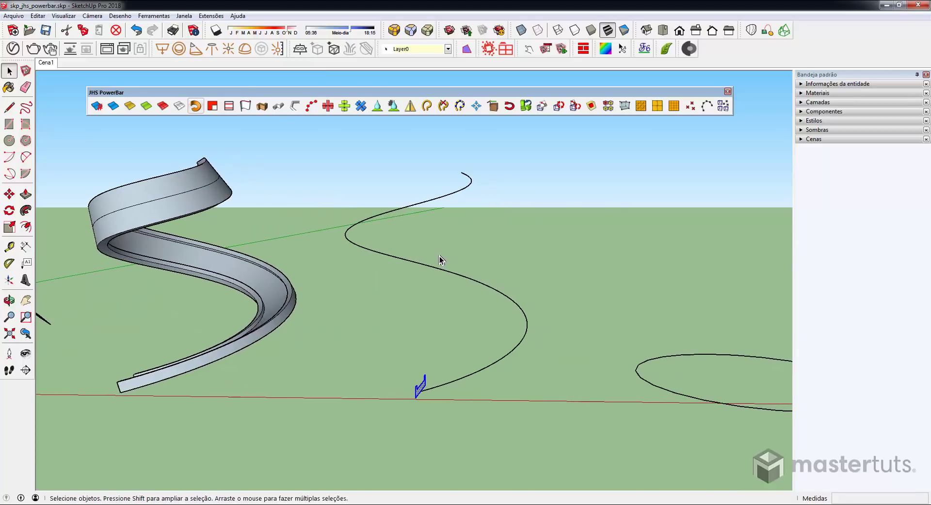
drag(325, 134, 562, 463)
click(196, 106)
middle_drag(398, 398, 91, 234)
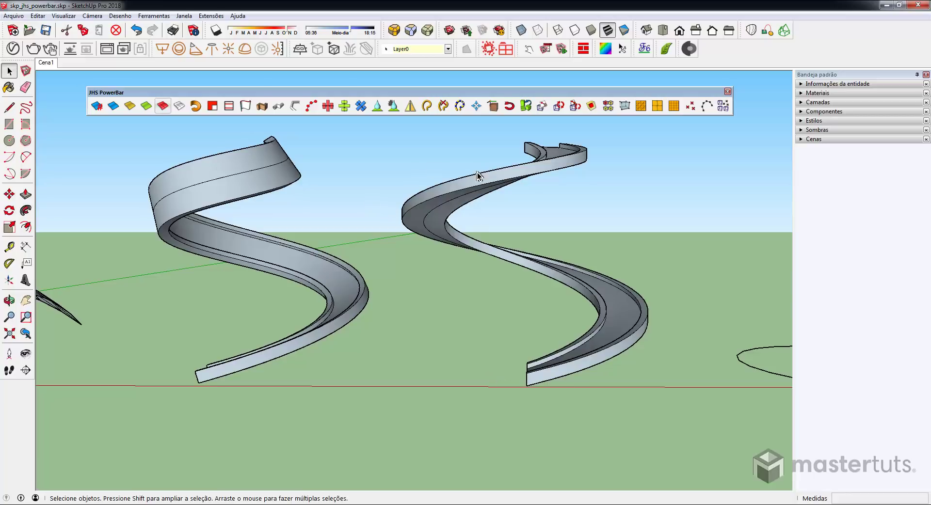
shift+middle_drag(473, 196, 294, 204)
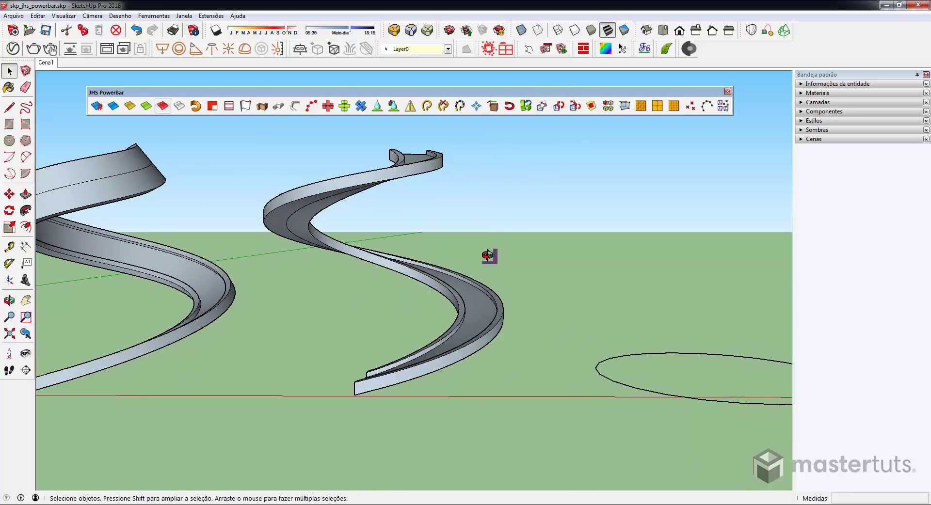
Select all the separate edges of the closed round loop and fill it with a face using Fill Co-Planar Loops.
middle_drag(486, 257, 422, 278)
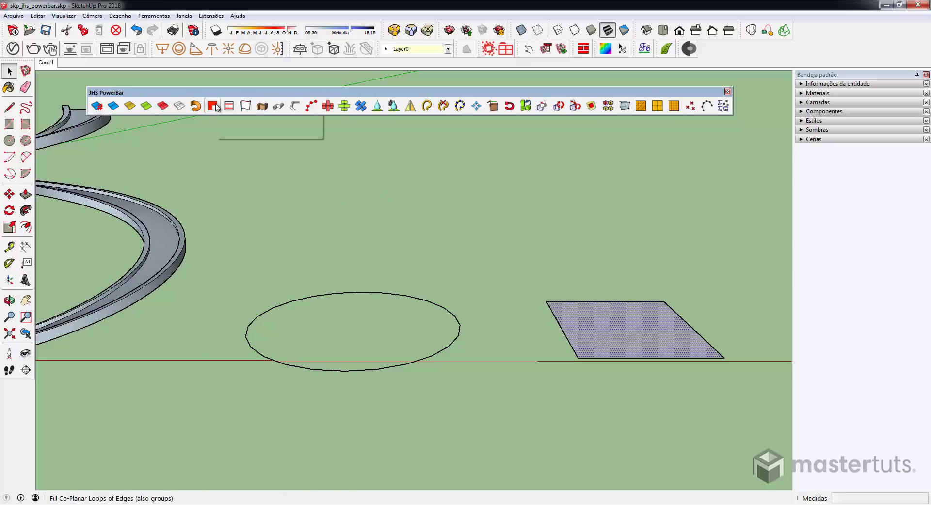
drag(223, 264, 482, 435)
middle_drag(435, 365, 419, 377)
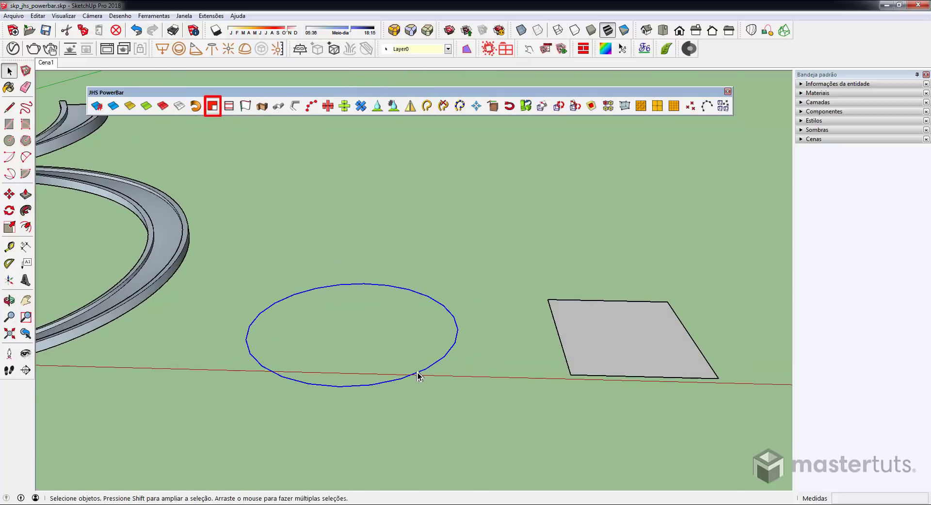
click(418, 377)
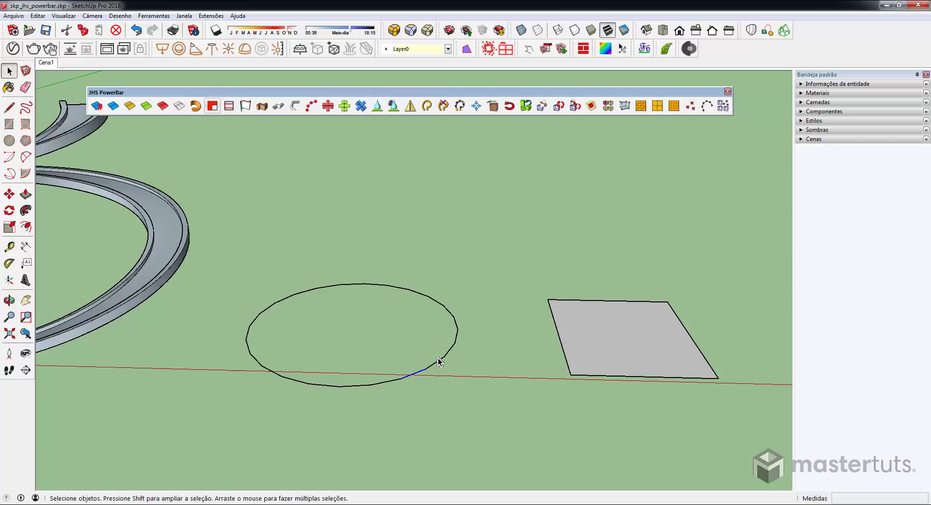
click(451, 349)
click(454, 342)
click(240, 252)
drag(240, 252, 478, 448)
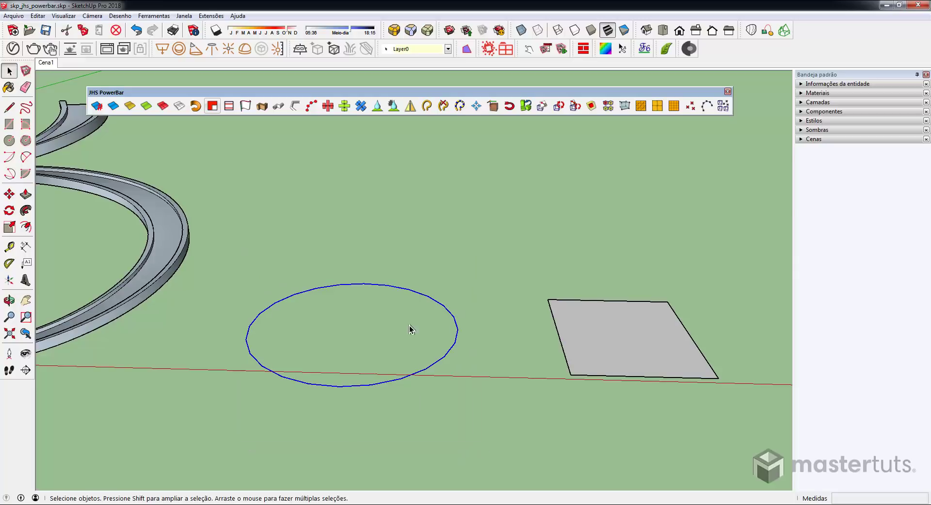
click(212, 107)
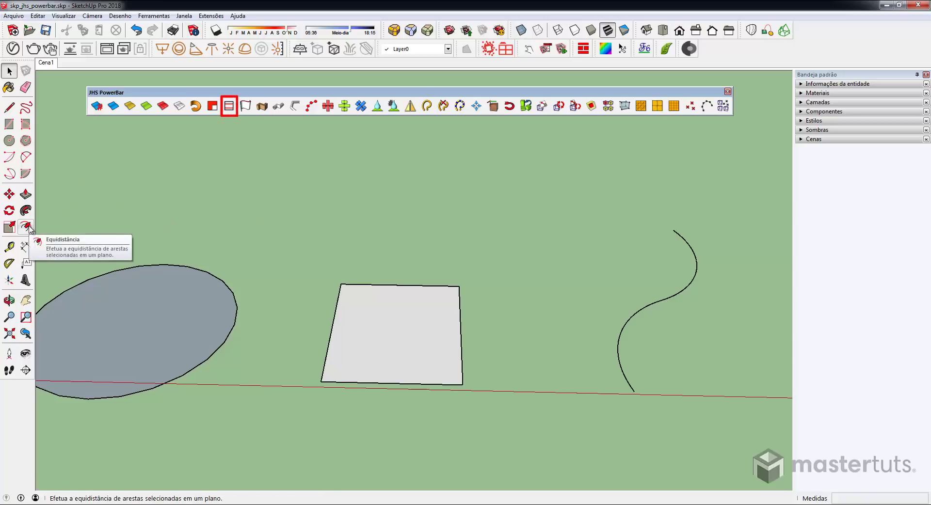
Try to offset the single front edge of the square face with the standard Offset tool.
click(374, 384)
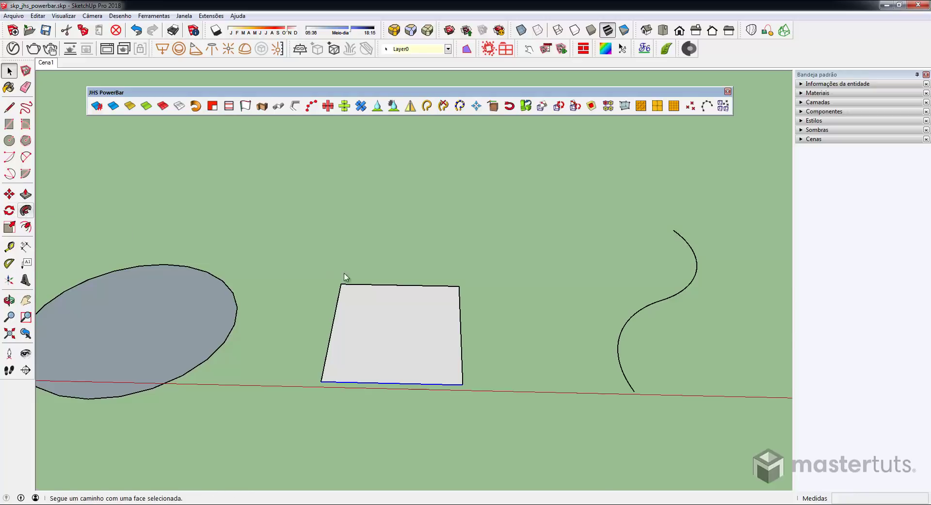
click(26, 227)
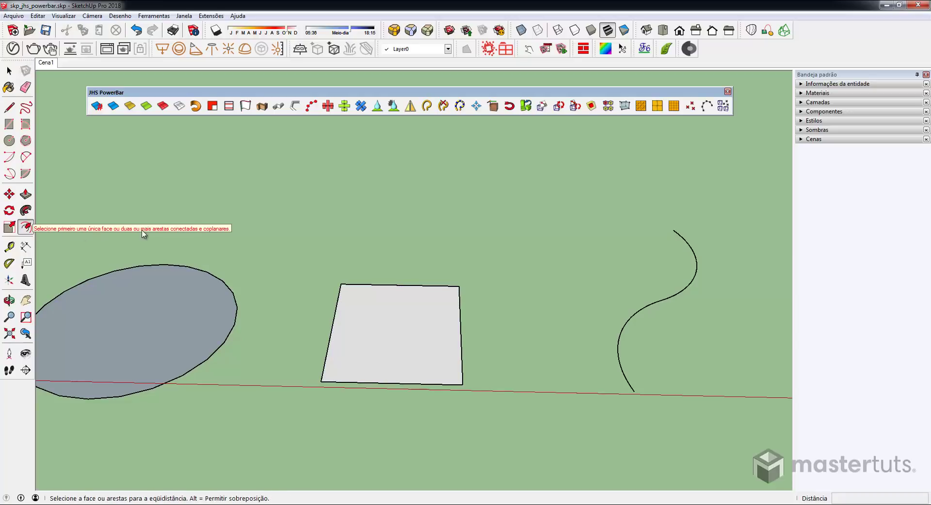
key(space)
Try the standard Offset tool again on the square's front edge, this time with that edge selected first.
click(352, 382)
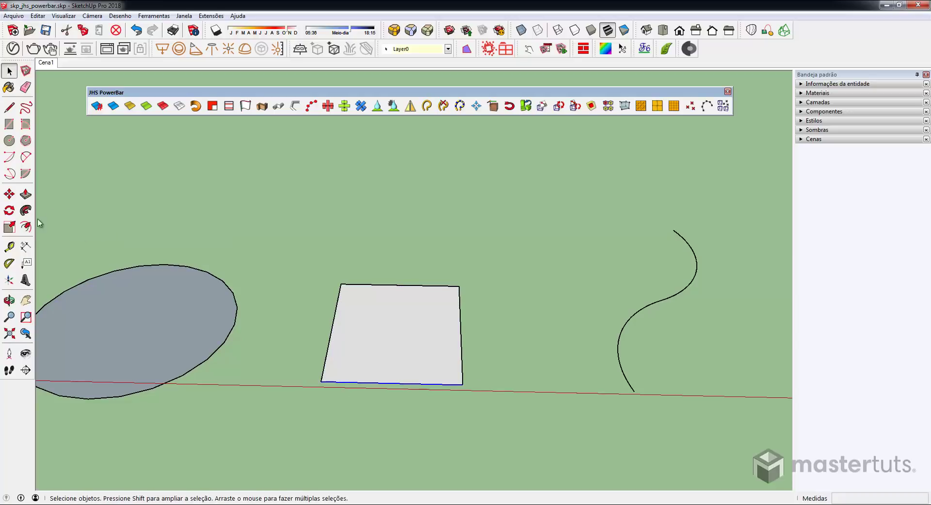
click(25, 226)
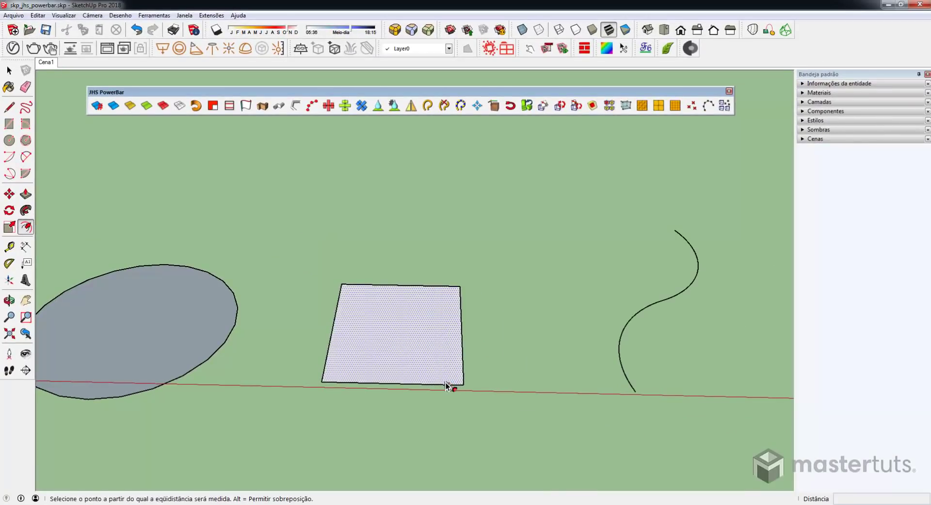
key(space)
click(445, 382)
middle_drag(391, 269, 402, 278)
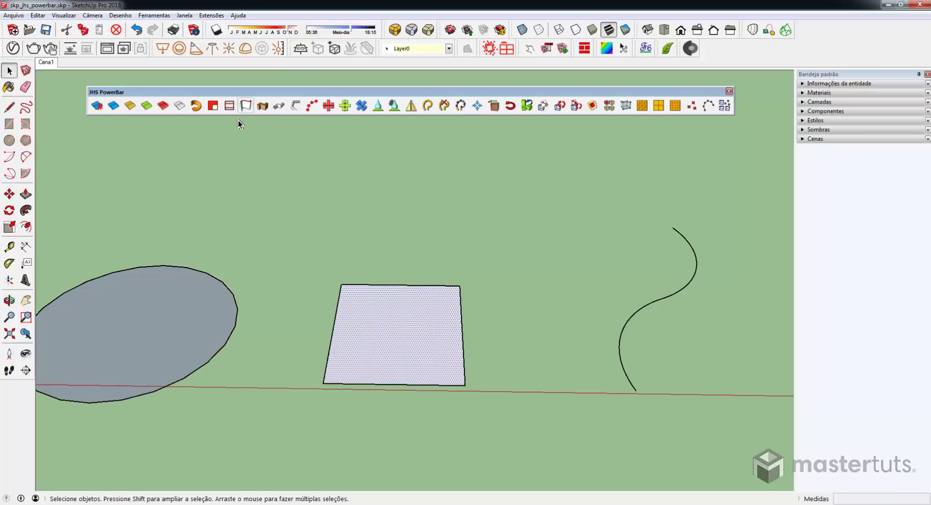
Offset only the front edge of the square face inward by about 0.07 m using the PowerBar edge offset tool.
click(231, 107)
click(231, 107)
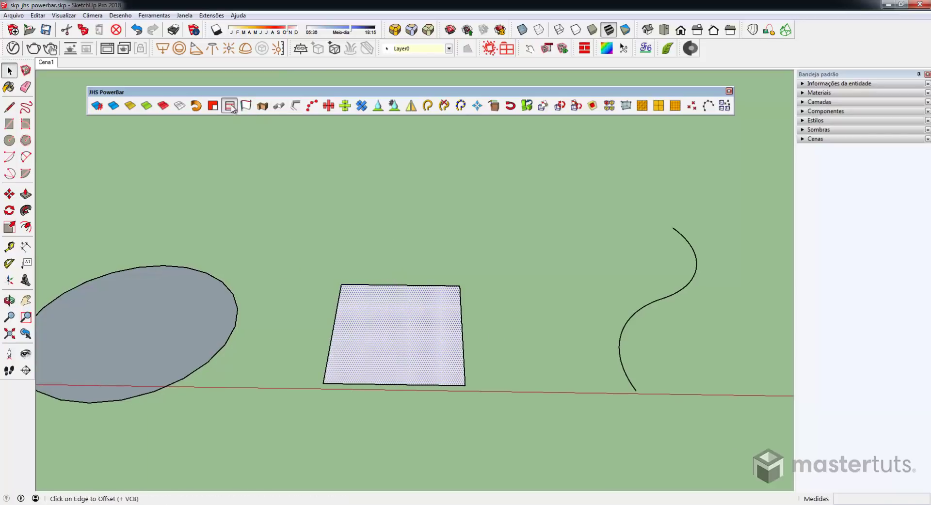
click(432, 385)
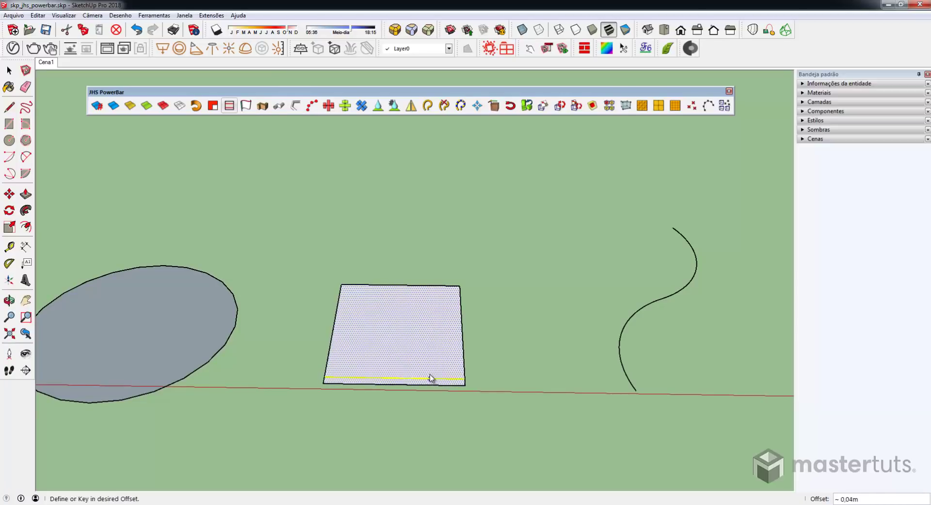
click(429, 374)
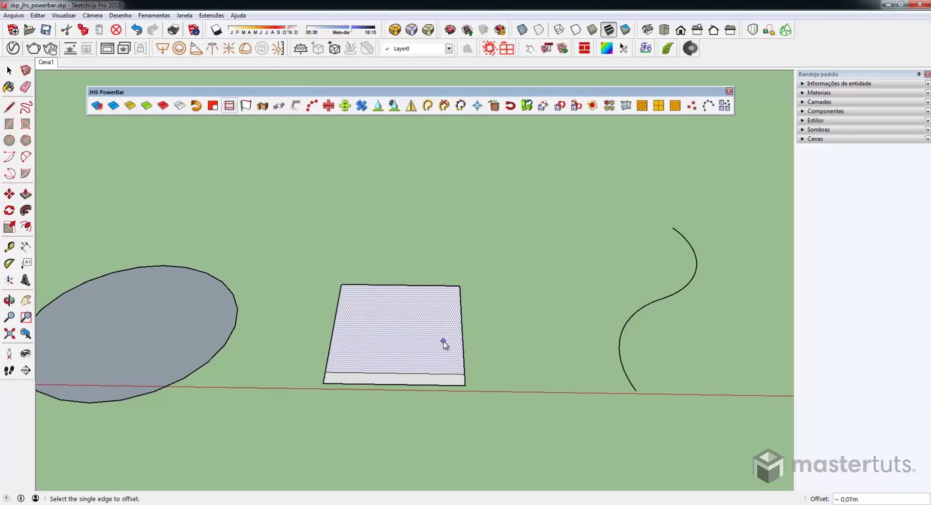
Offset the square's right edge inward by 0.10 m and offset the resulting line inward by the same distance.
click(462, 369)
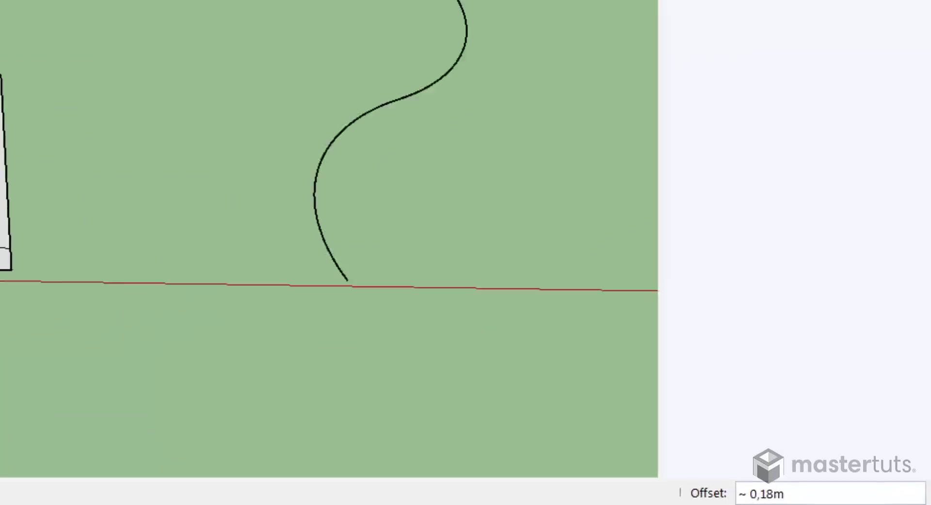
text(,1)
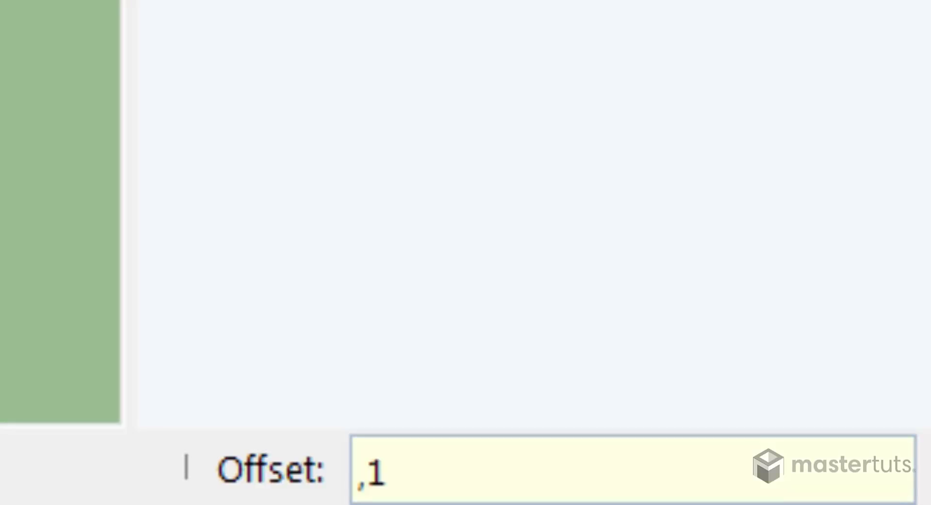
key(Return)
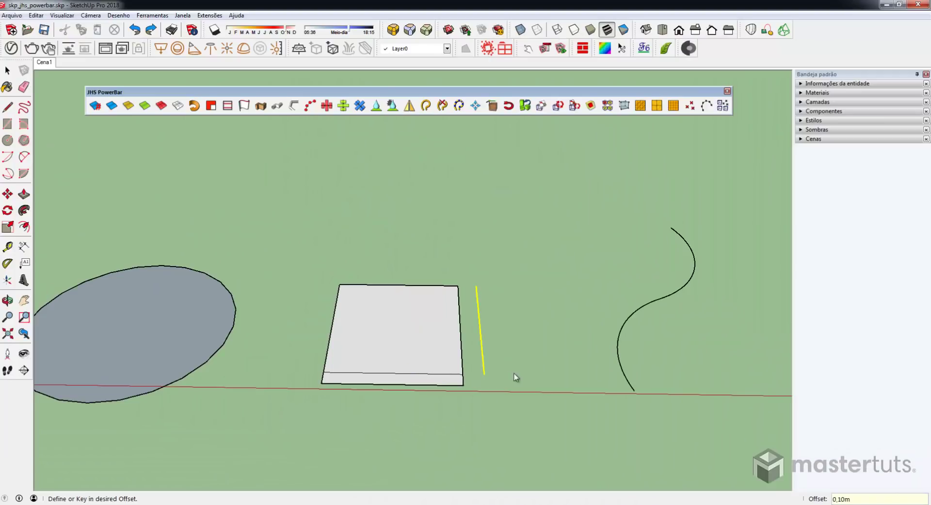
click(427, 367)
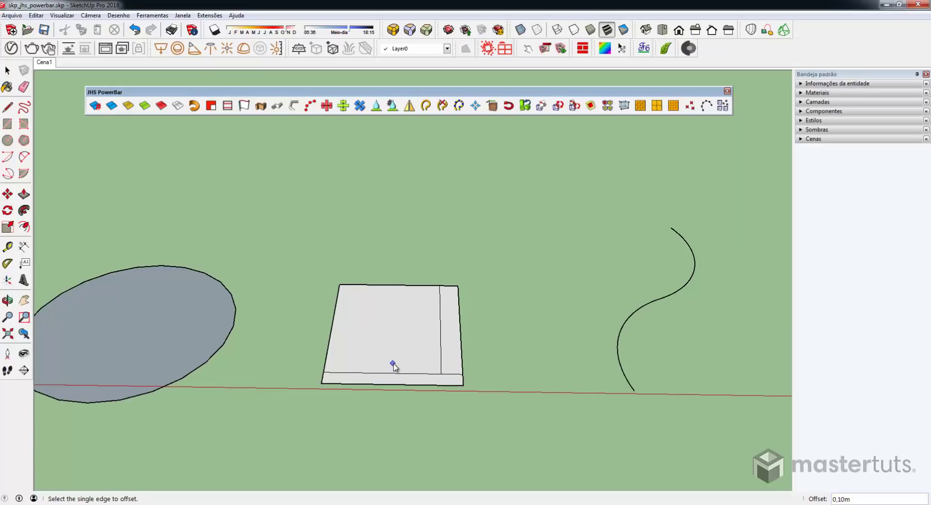
click(441, 370)
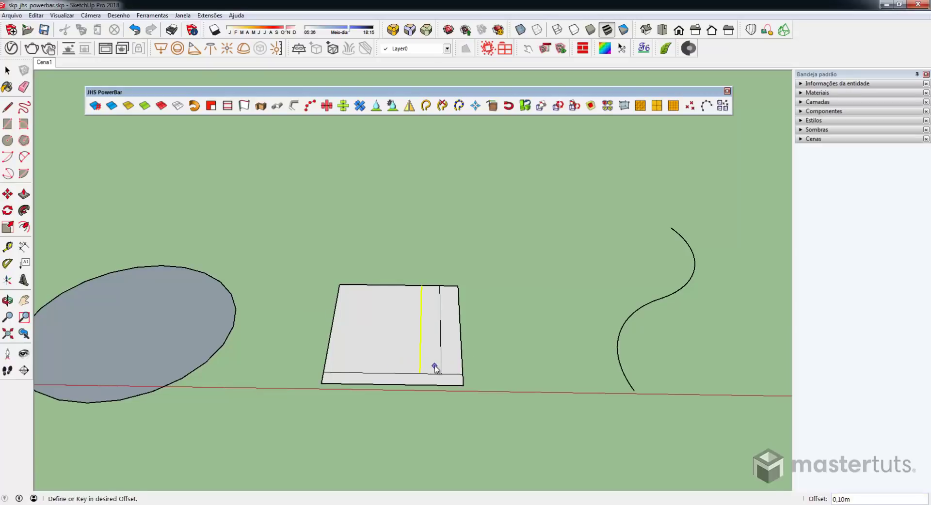
click(408, 365)
Extrude the S-shaped curve upward by about 0.67 m into a curved wall surface with Extrude Lines by Vector.
middle_drag(409, 365, 438, 256)
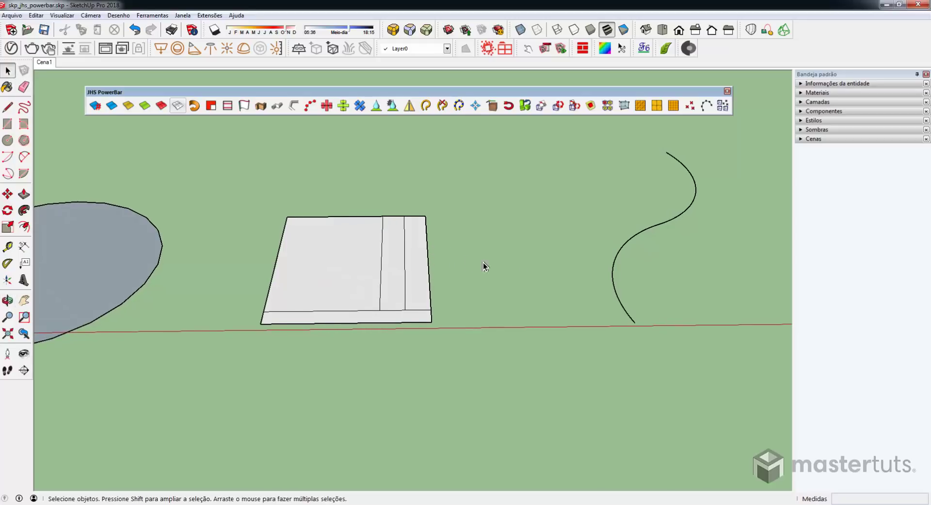
middle_drag(634, 276, 393, 216)
scroll(393, 216, up, 3)
drag(413, 143, 226, 342)
drag(251, 289, 236, 332)
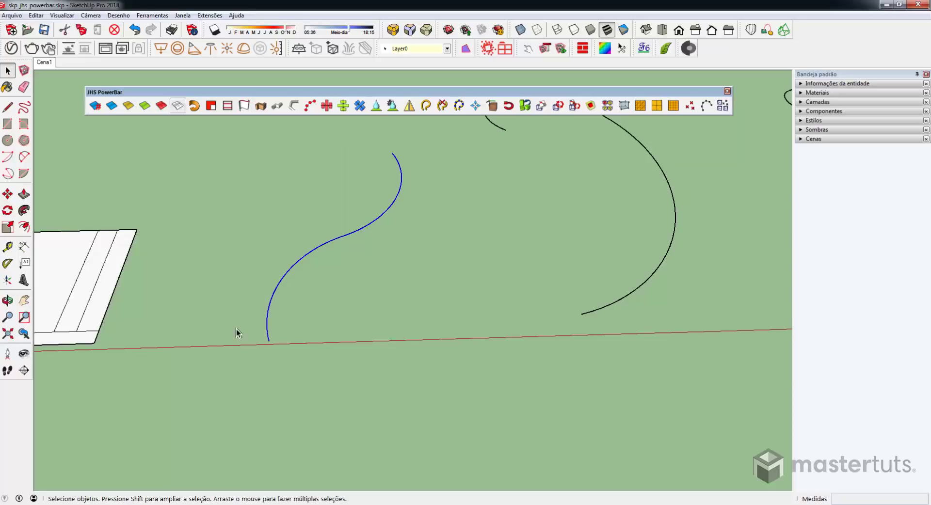
click(245, 105)
click(269, 342)
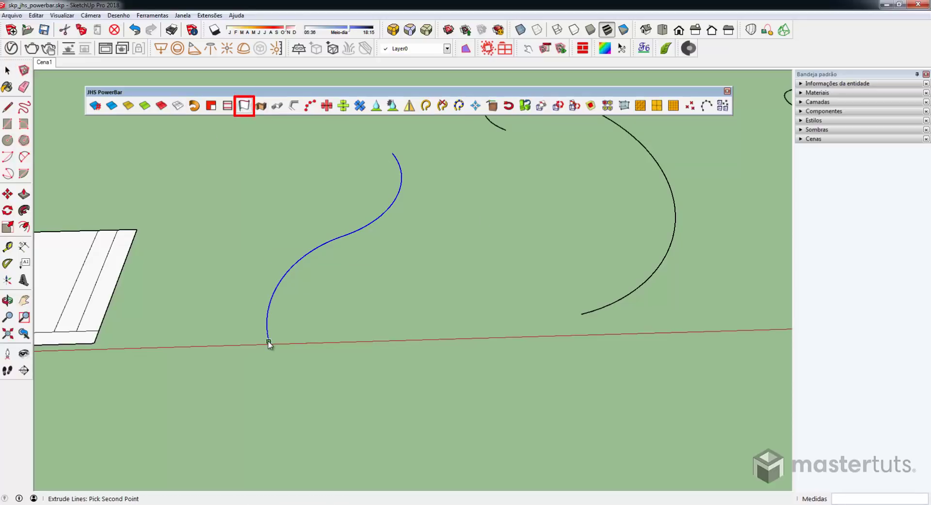
click(244, 229)
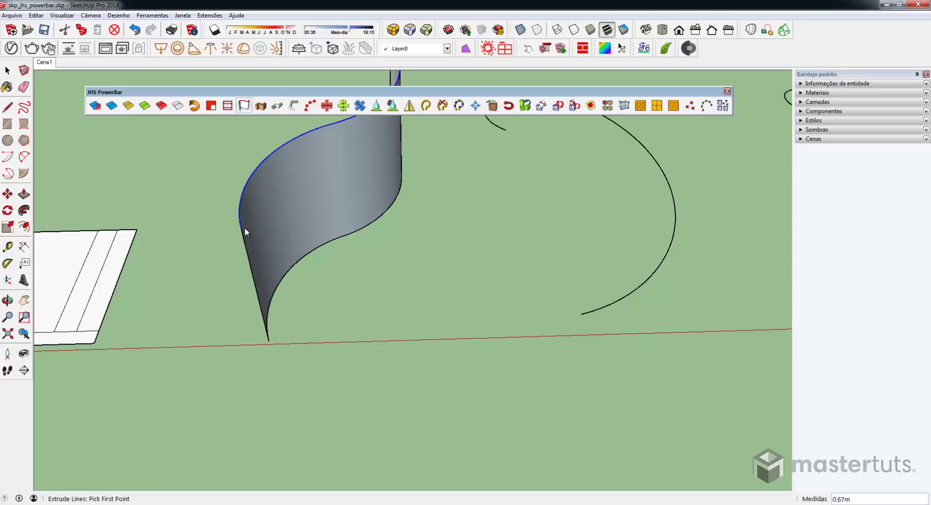
middle_drag(245, 228, 352, 313)
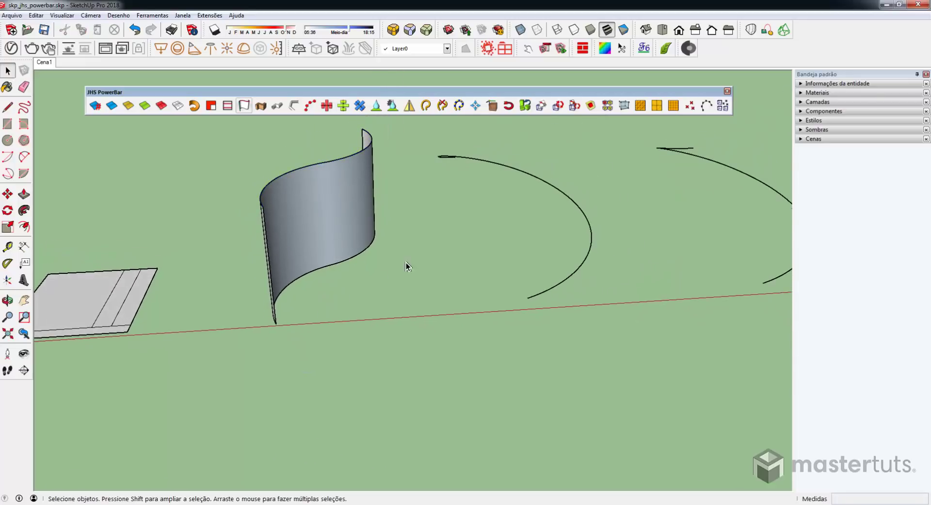
Extrude the open curve beside the curved wall along its path, with Central(Plan) alignment, 0.05 m width and 0.1 m height, accepting the proposed start end.
middle_drag(406, 263, 419, 332)
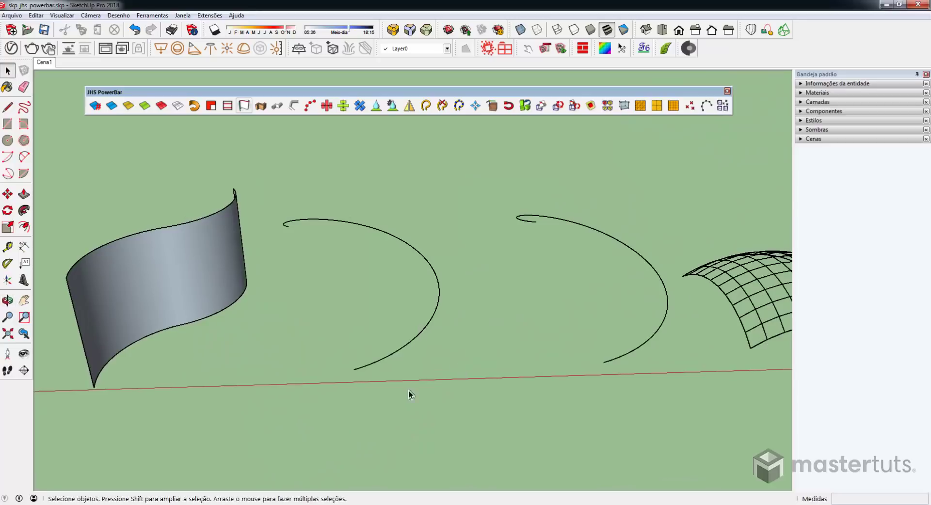
click(260, 105)
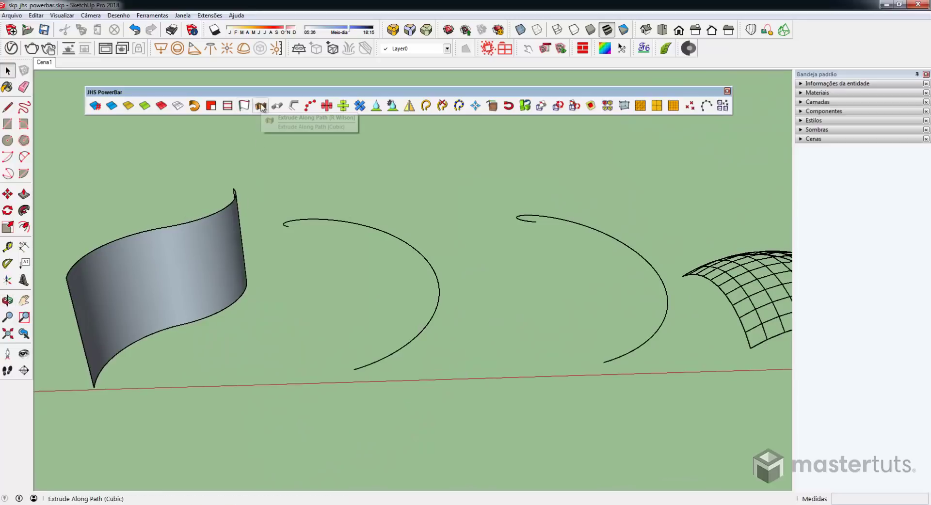
click(277, 137)
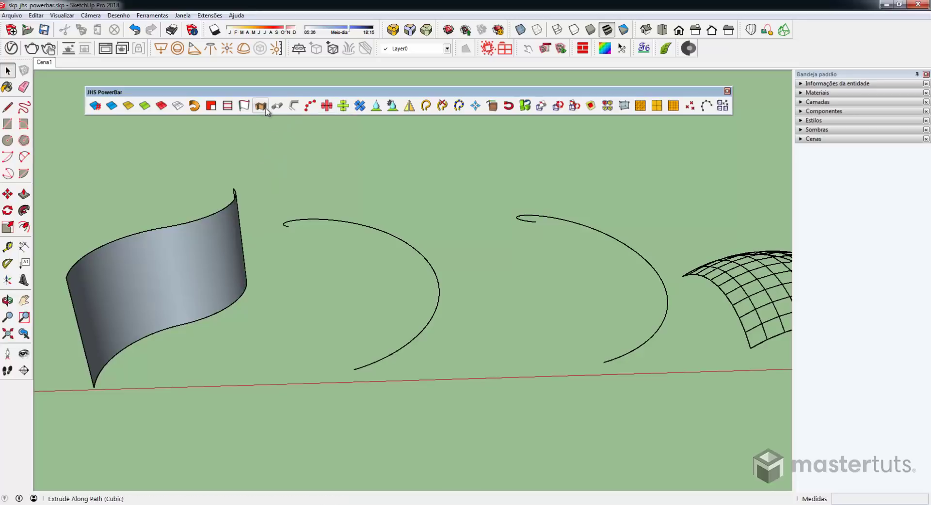
drag(266, 187, 480, 412)
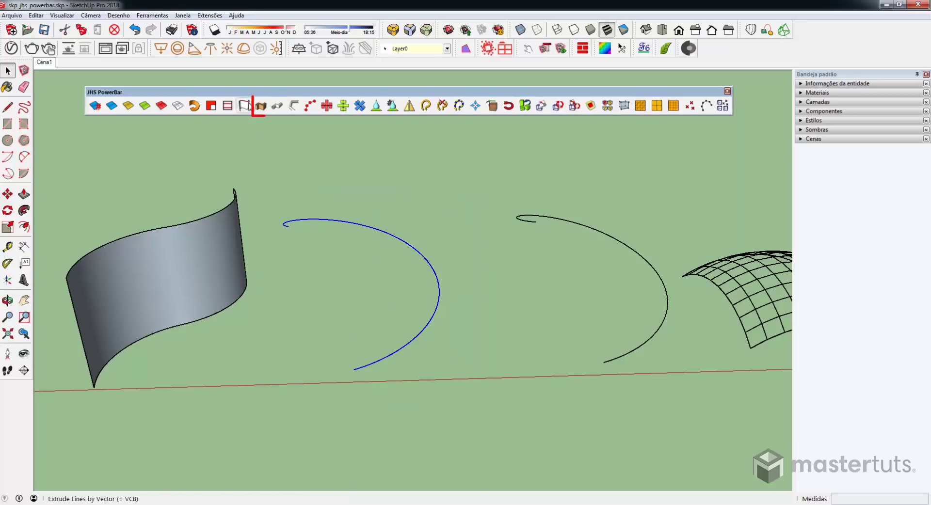
click(259, 106)
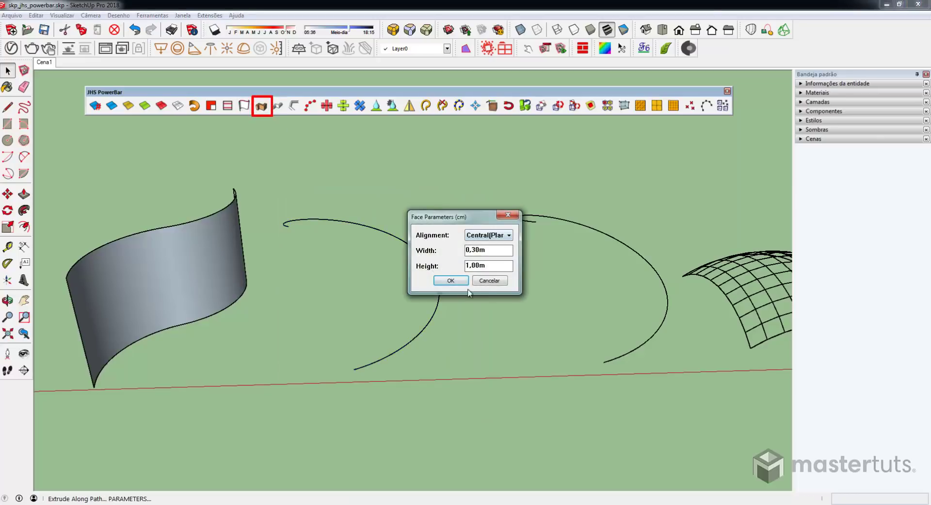
click(482, 239)
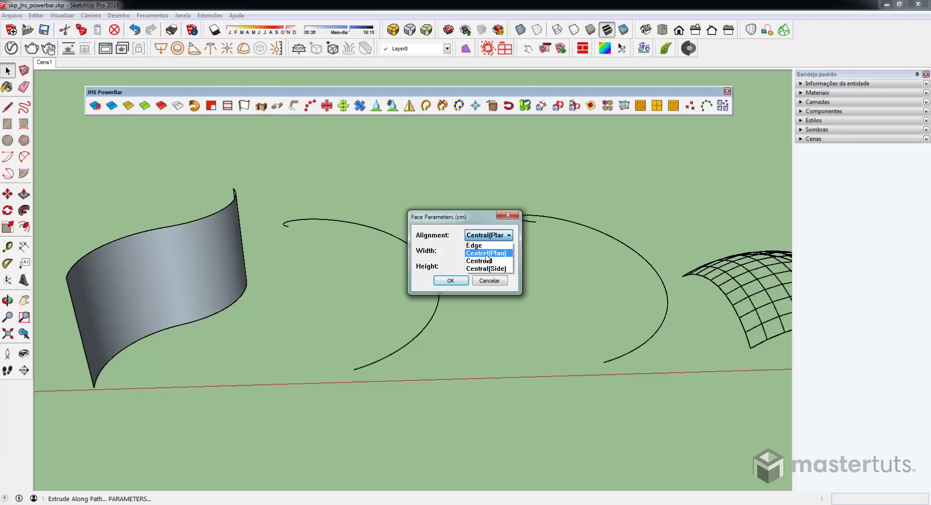
click(486, 254)
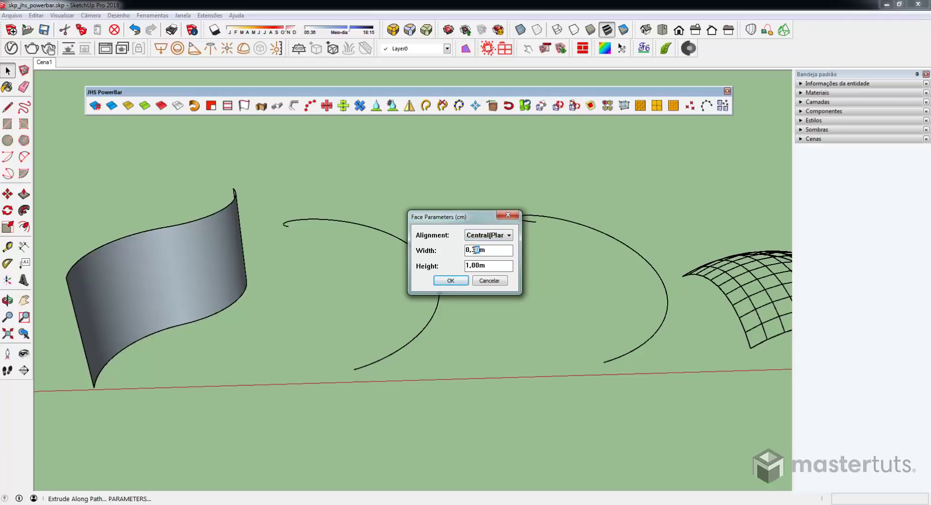
text(05)
text(,1m)
click(451, 280)
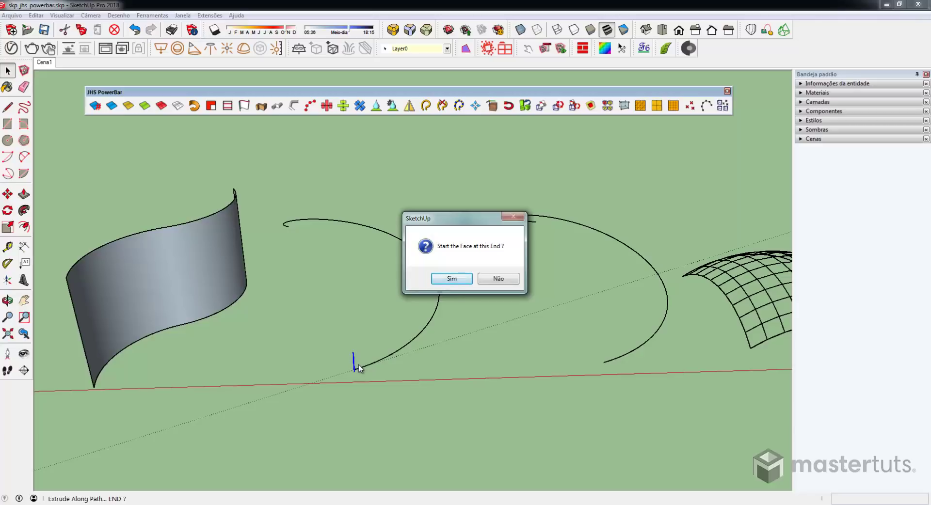
click(450, 280)
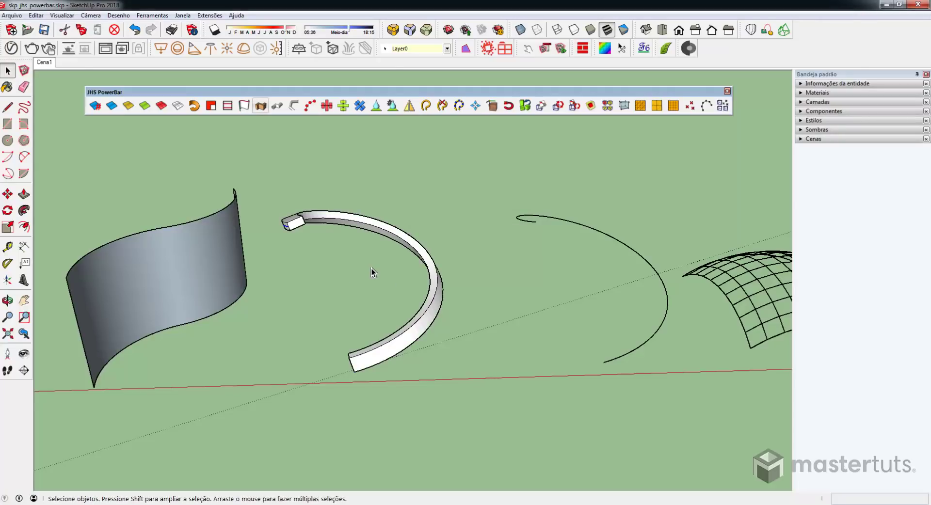
Turn the open curve next to the grid mesh into a pipe with 0.10 m outside diameter, 0.05 m inside diameter and 24 segments.
middle_drag(371, 269, 408, 334)
scroll(435, 260, up, 4)
scroll(450, 353, down, 3)
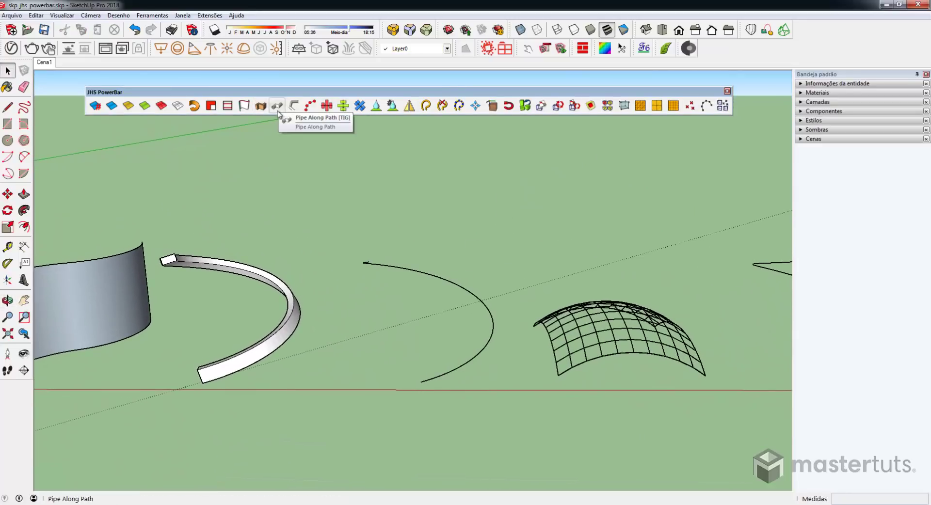
drag(337, 219, 505, 418)
click(278, 106)
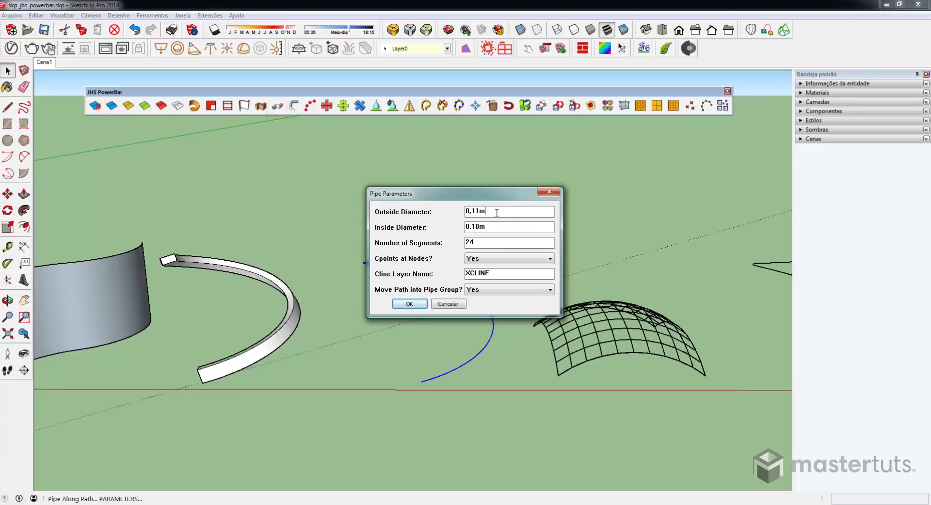
drag(479, 212, 477, 212)
text(0)
text(05)
double_click(466, 243)
click(500, 244)
click(520, 259)
click(479, 281)
click(409, 304)
Convert the curved grid mesh beside the pipe into tubes with 0.05 m diameter and precision 10, grouped, without a material.
middle_click(368, 263)
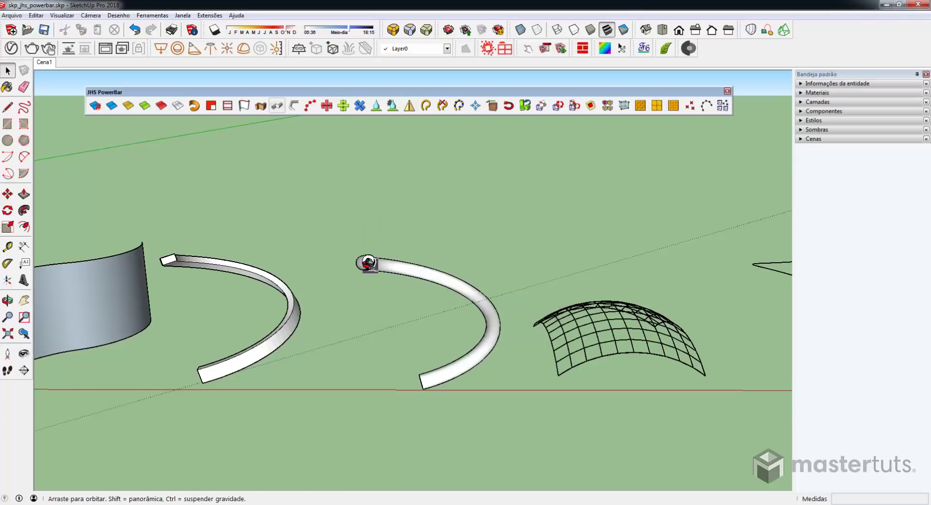
middle_drag(369, 263, 435, 288)
scroll(410, 270, up, 3)
scroll(410, 271, down, 2)
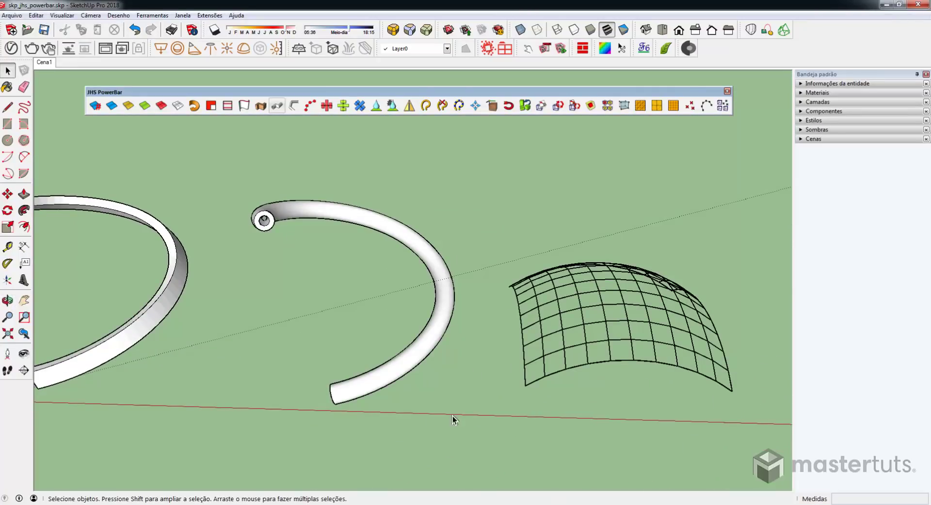
middle_drag(642, 289, 341, 222)
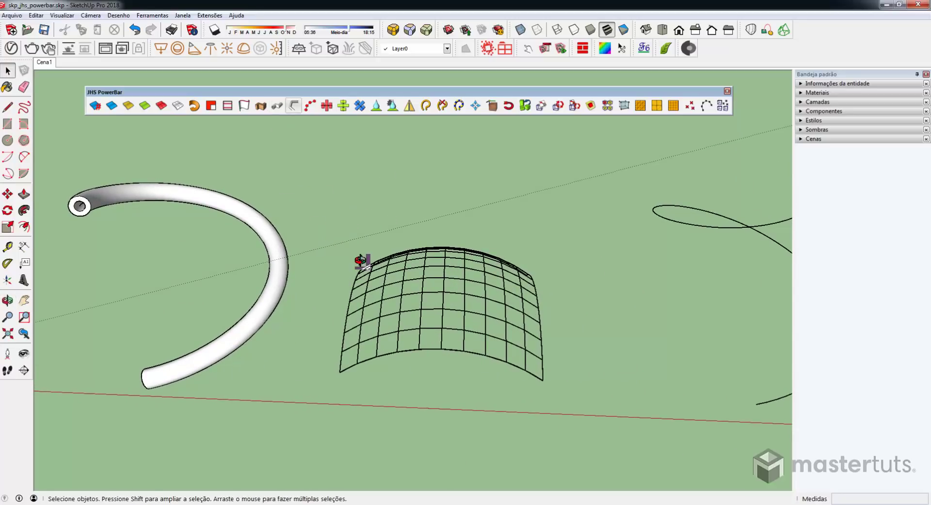
middle_drag(362, 261, 322, 156)
middle_drag(358, 285, 425, 324)
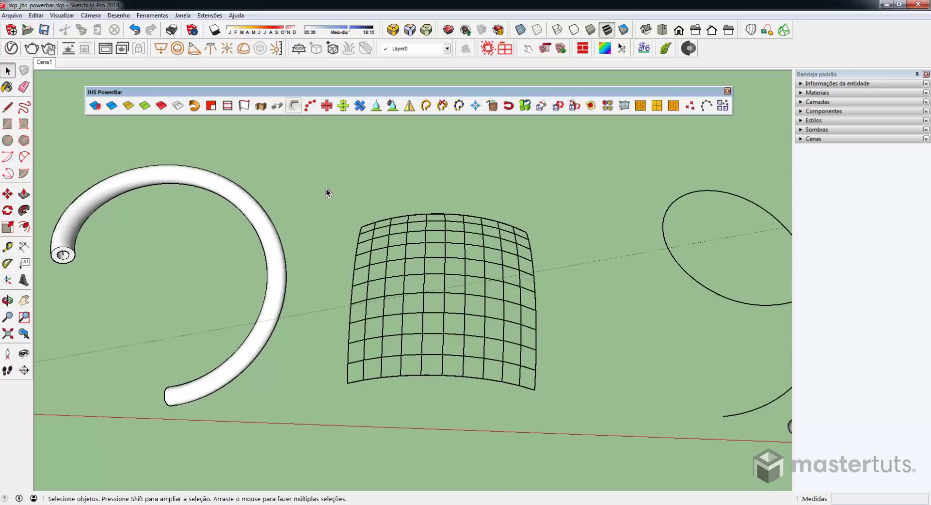
drag(316, 177, 574, 405)
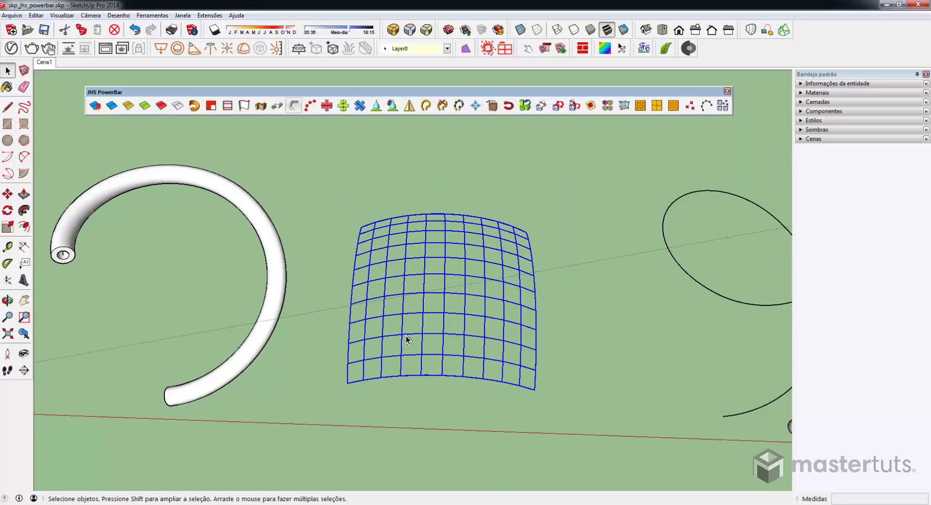
click(294, 107)
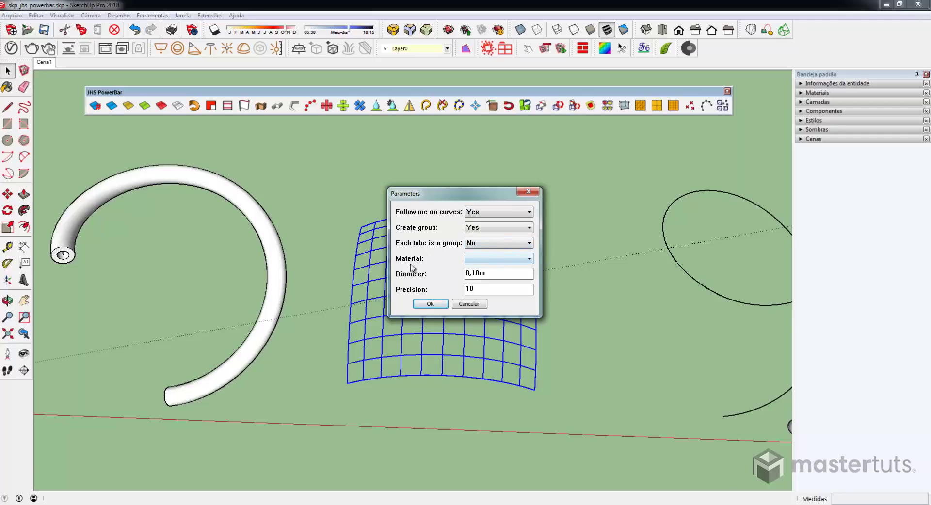
click(502, 263)
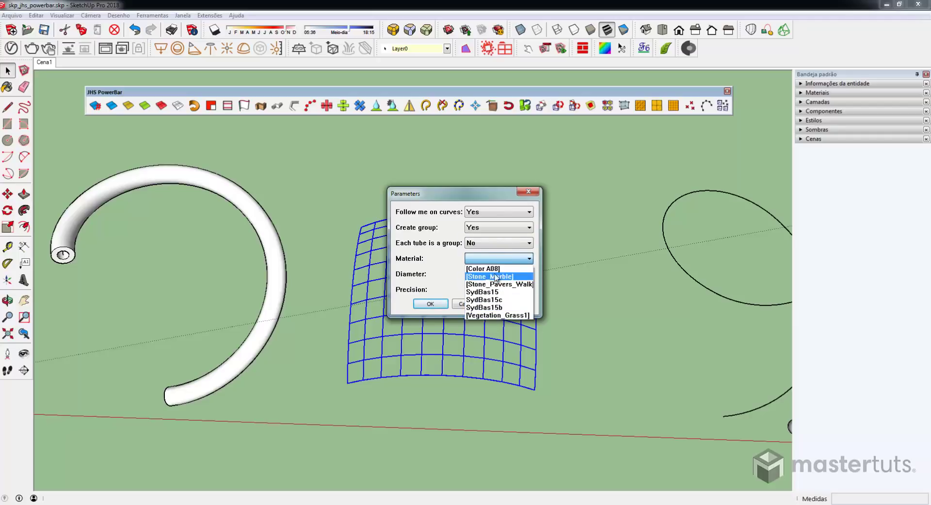
click(446, 271)
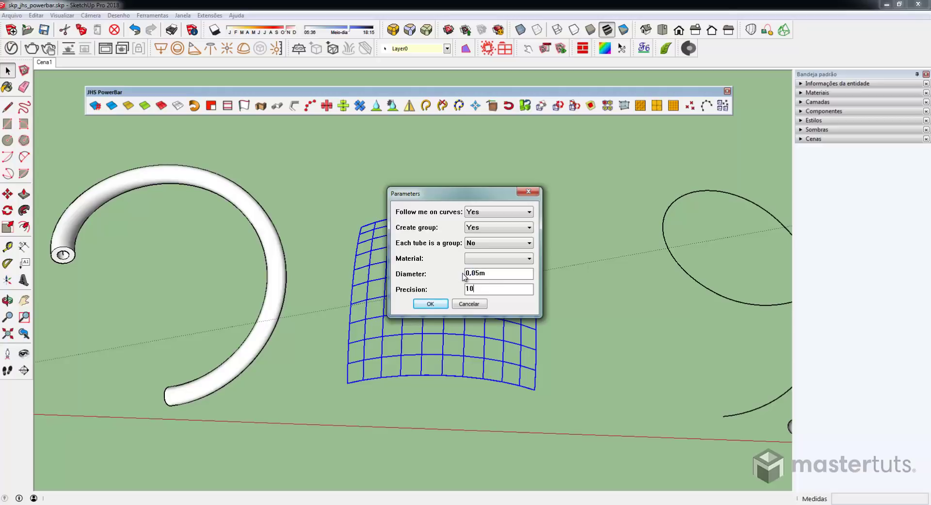
click(431, 306)
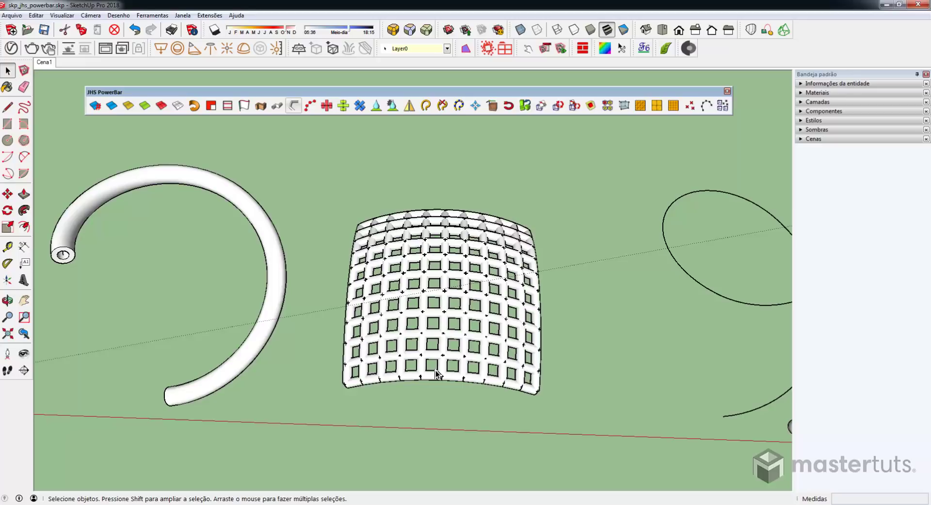
Copy the small sphere along the spiral curve at 0.5 m spacing and repeat with 0.1 m spacing using Copy Along Path.
click(310, 105)
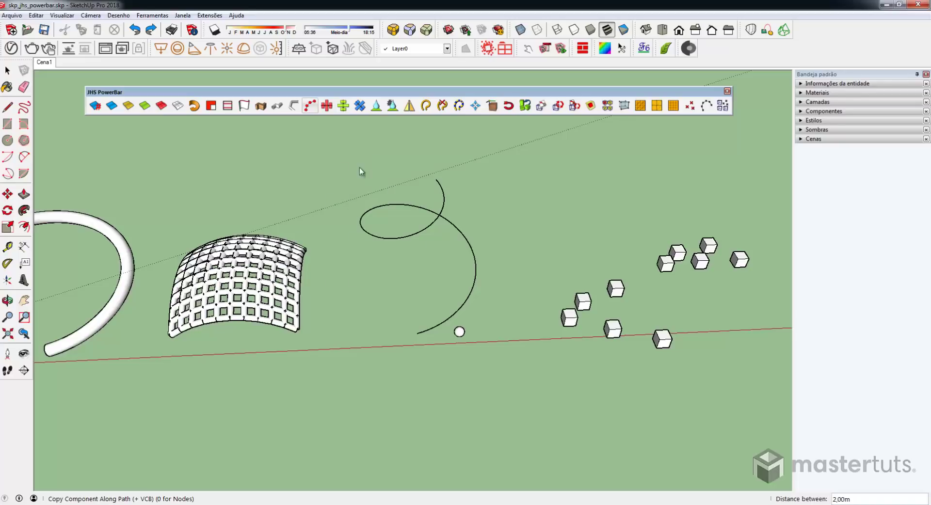
click(411, 237)
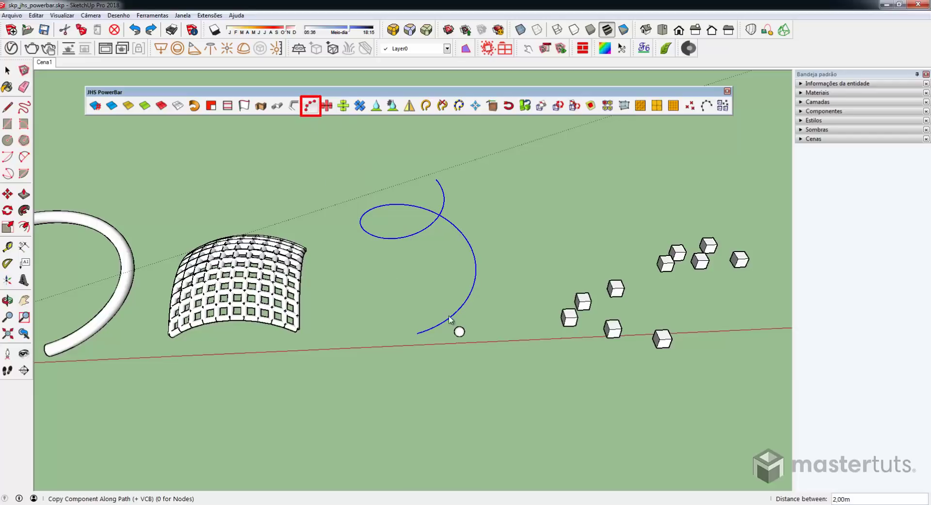
click(460, 332)
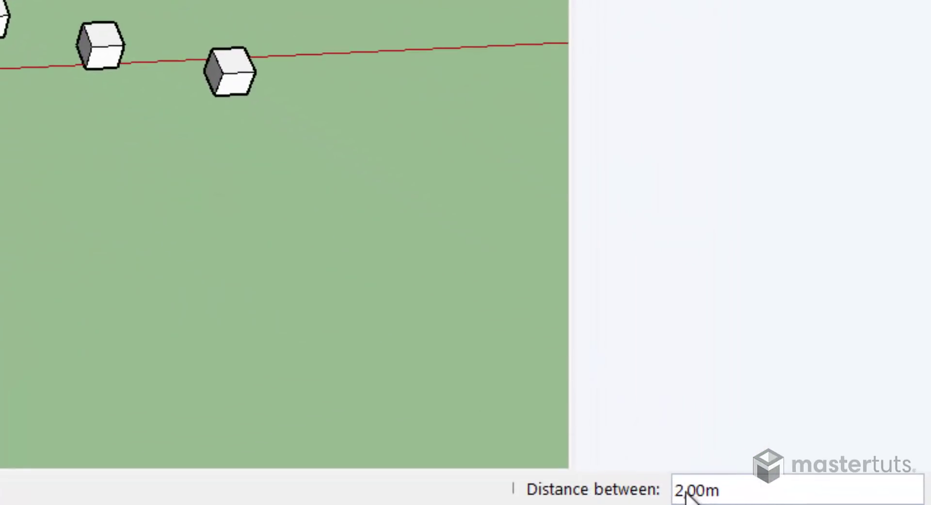
text(,5)
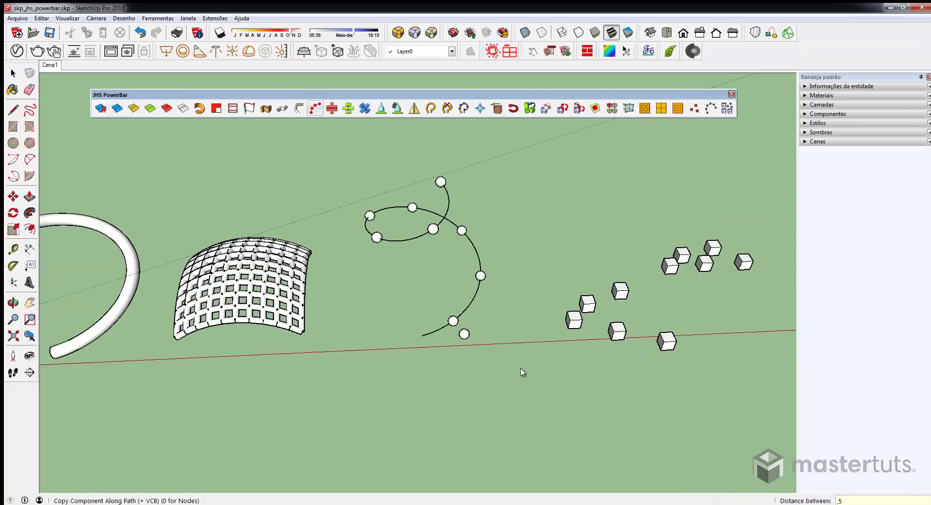
middle_drag(447, 167, 524, 211)
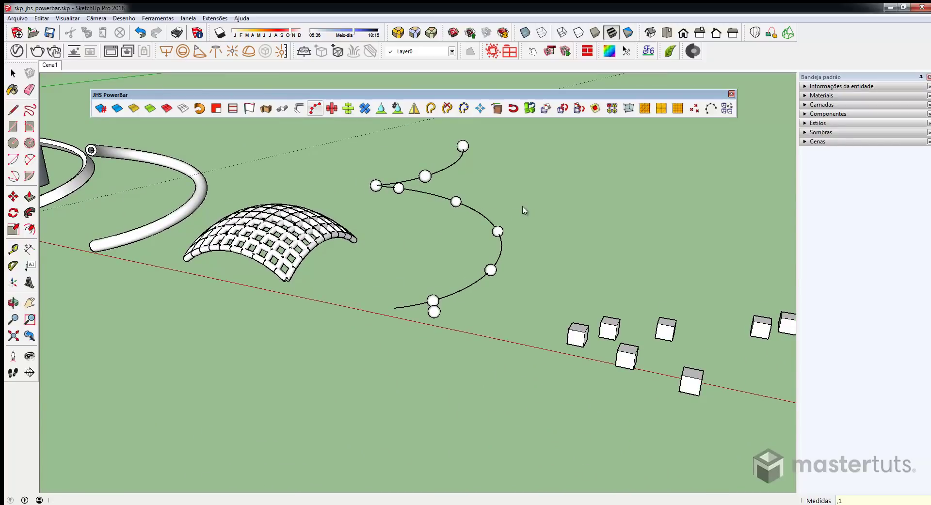
middle_drag(524, 208, 567, 235)
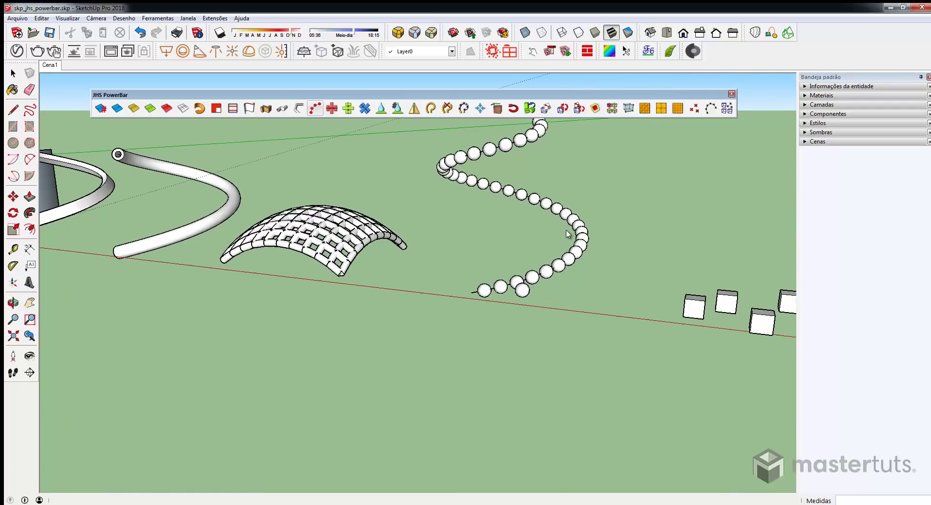
Align the five cubes nearest the sphere spiral on the red axis and the five cubes of the rear group on the green axis.
middle_drag(603, 265, 393, 221)
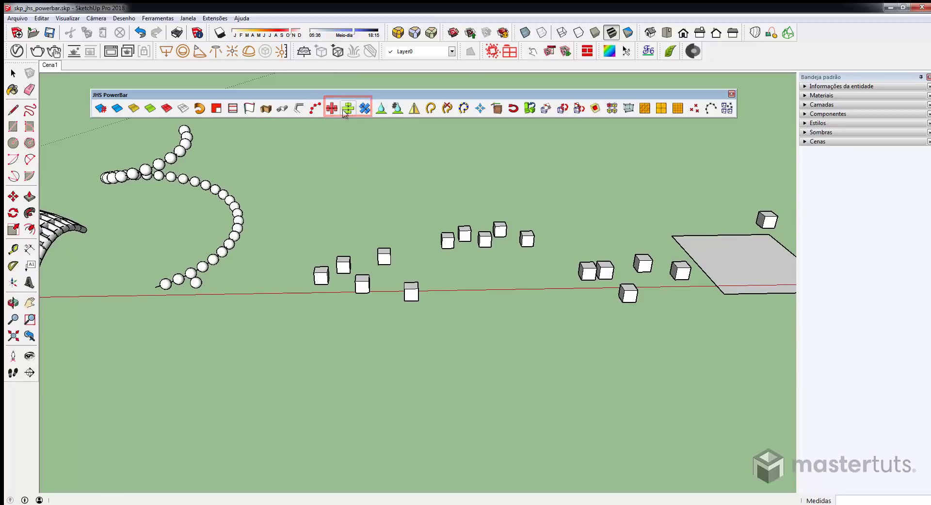
key(space)
drag(359, 294, 426, 322)
middle_drag(410, 333, 387, 238)
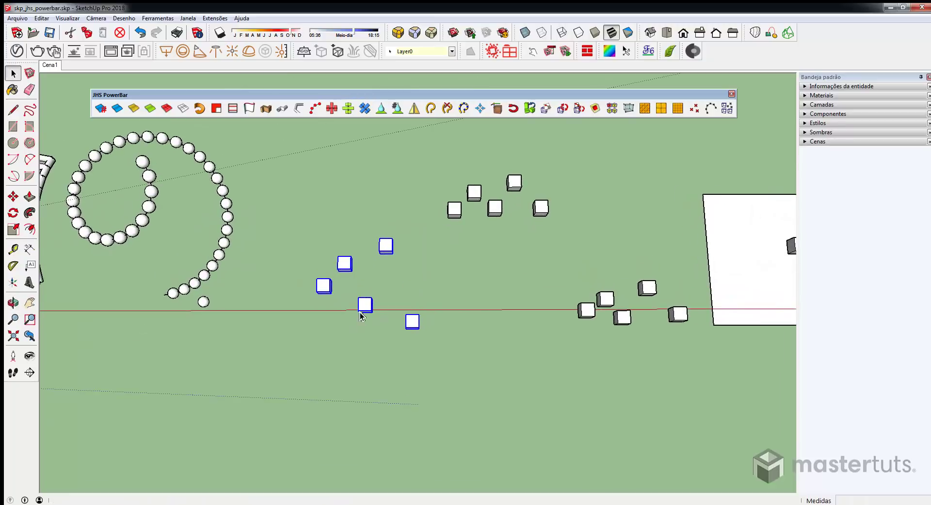
click(331, 111)
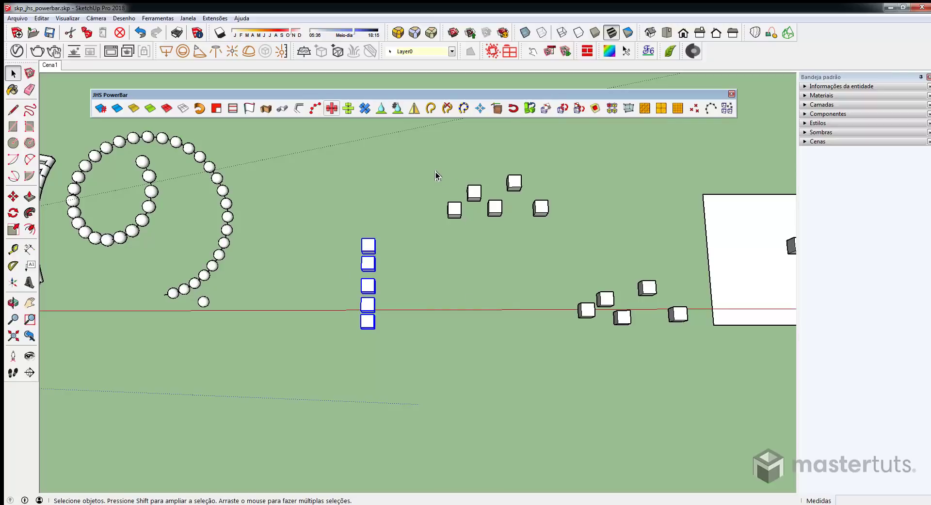
drag(436, 169, 574, 235)
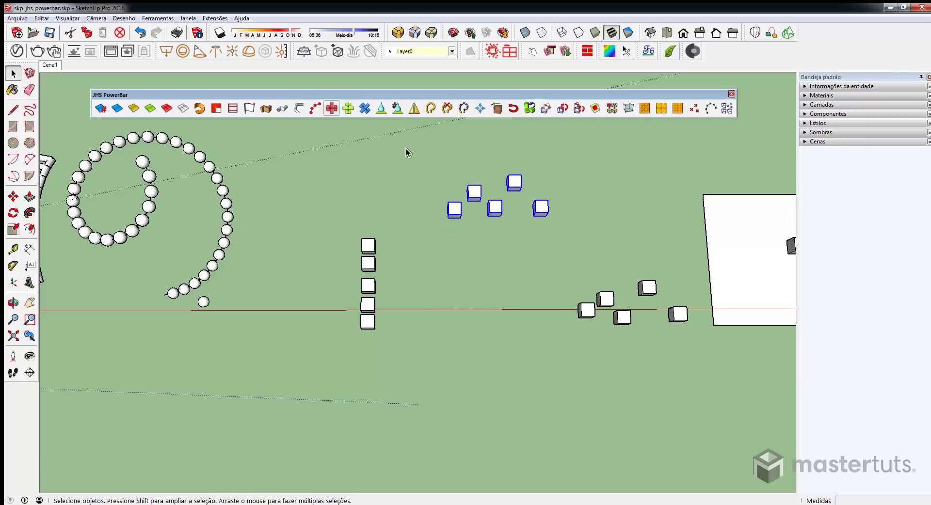
click(350, 109)
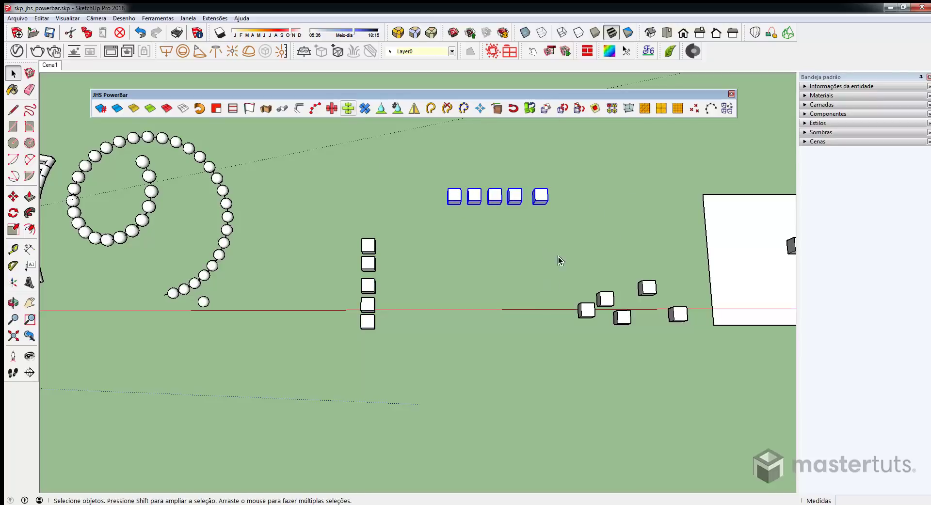
Align the five cubes beside the flat rectangle to a common height on the blue axis.
drag(547, 248, 709, 355)
key(o)
middle_drag(567, 178, 657, 243)
scroll(662, 285, up, 2)
scroll(645, 272, up, 1)
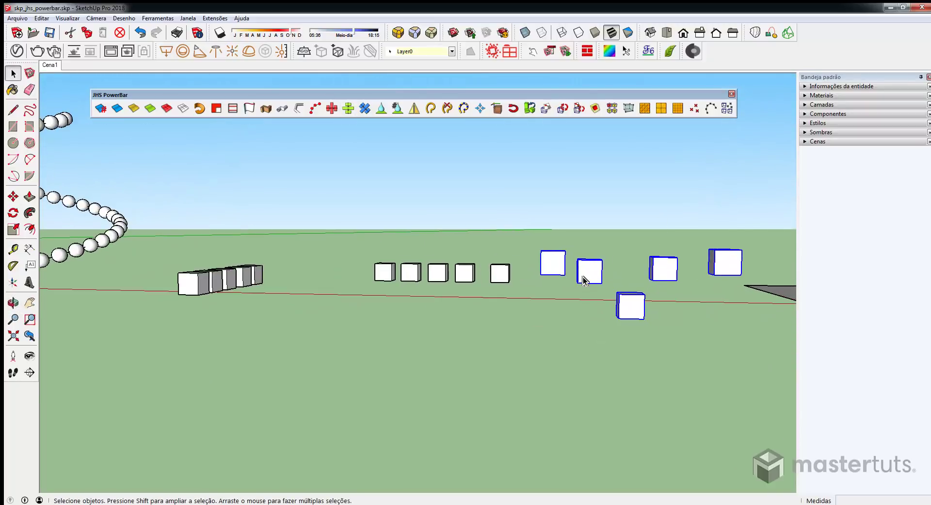
click(366, 109)
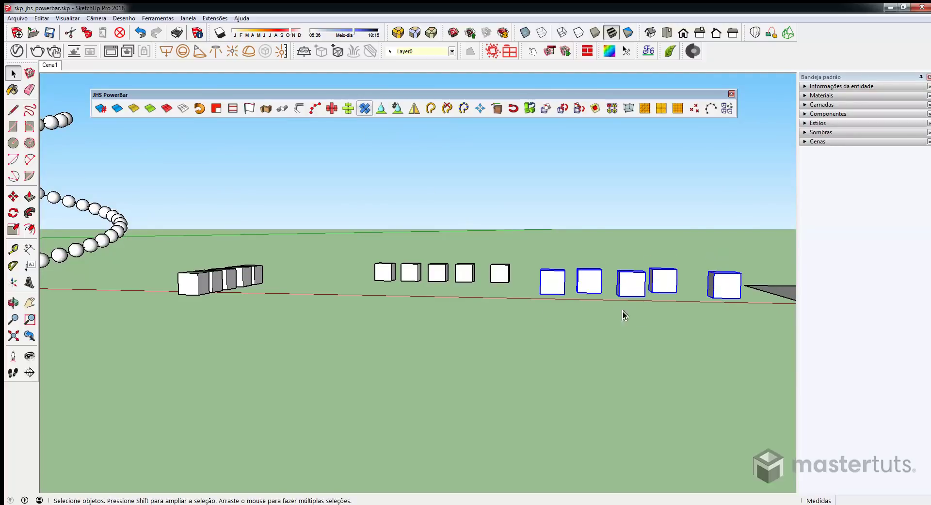
middle_drag(645, 322, 510, 414)
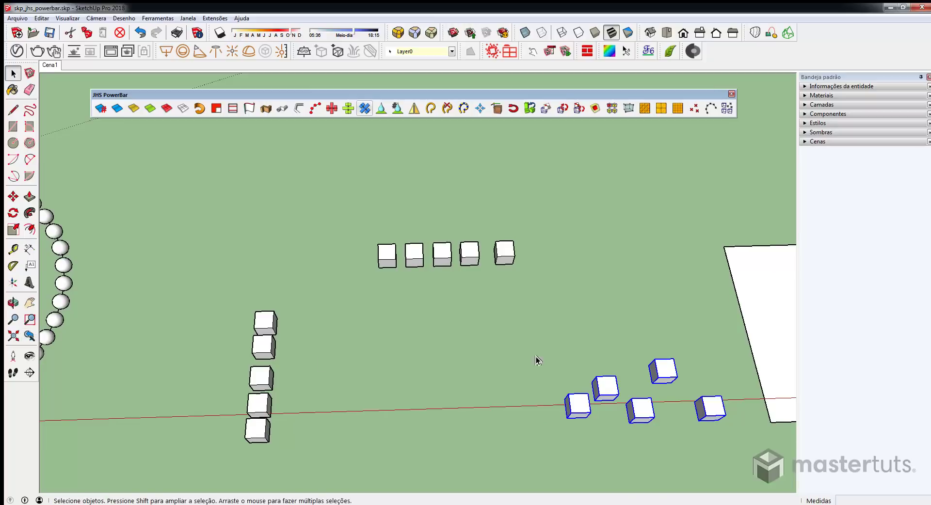
Drop the floating cube onto the rectangle below with Drop at Intersection, and undo the drop.
middle_drag(562, 346, 474, 271)
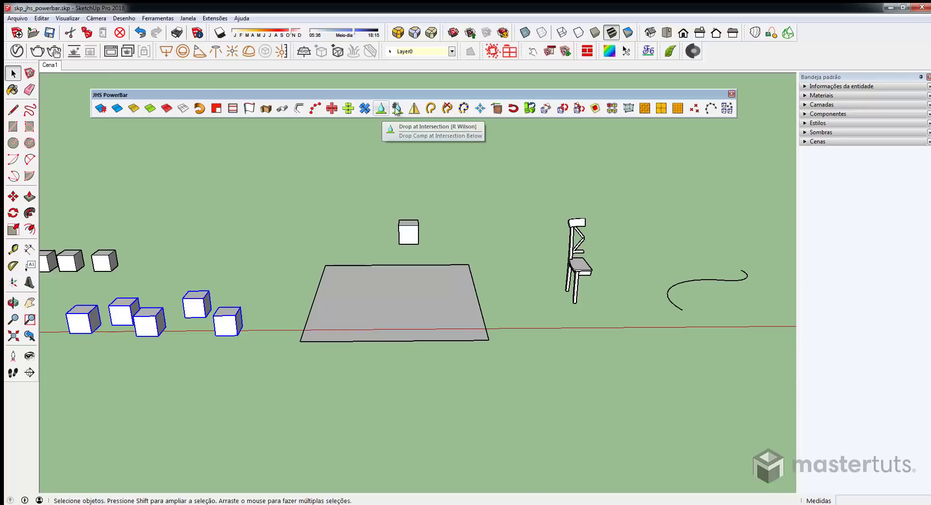
click(413, 243)
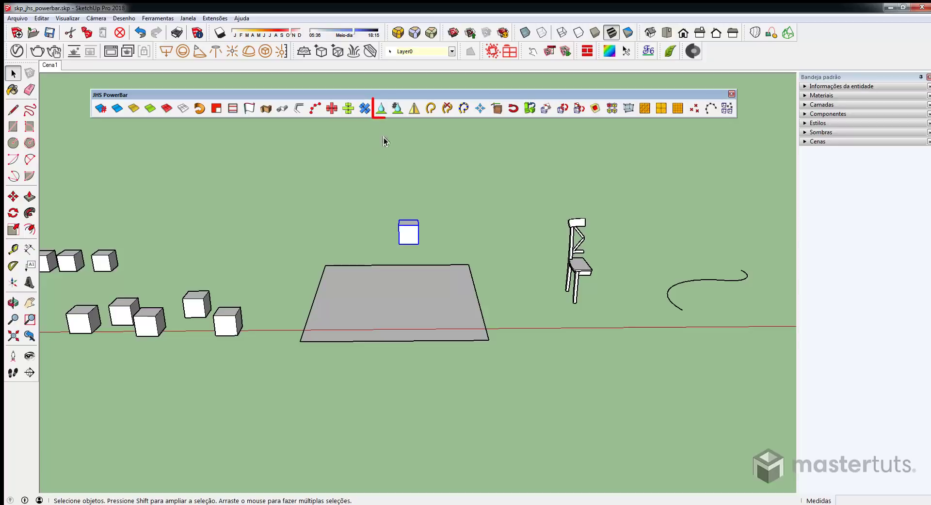
click(382, 109)
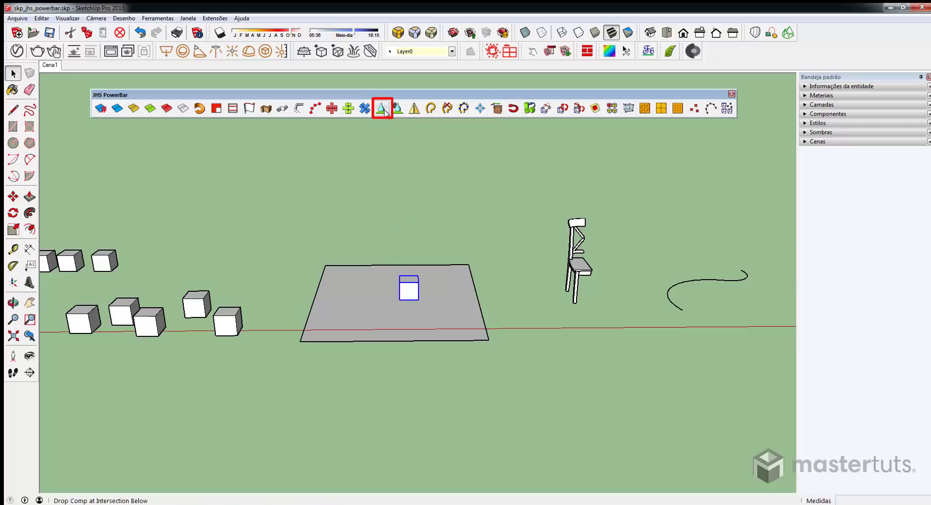
middle_drag(411, 233, 402, 143)
key(space)
scroll(449, 320, up, 5)
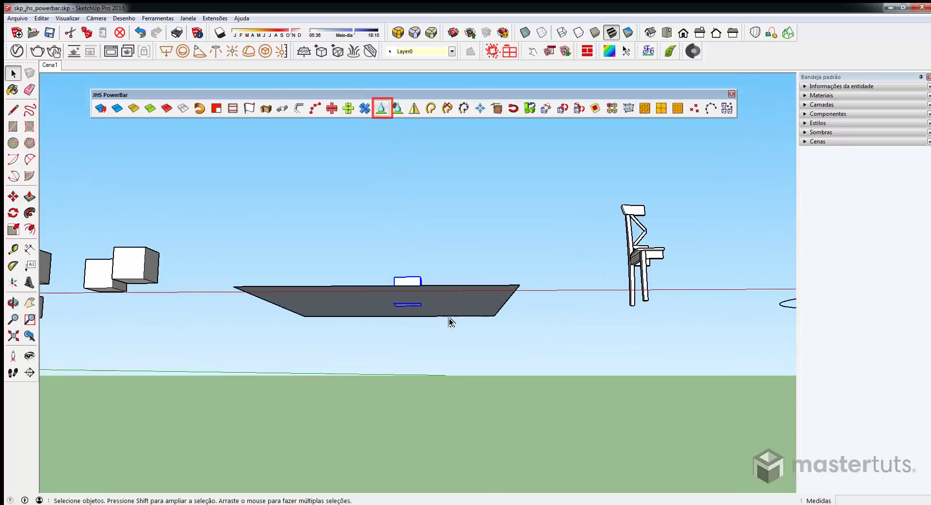
middle_drag(468, 298, 438, 342)
scroll(438, 342, down, 2)
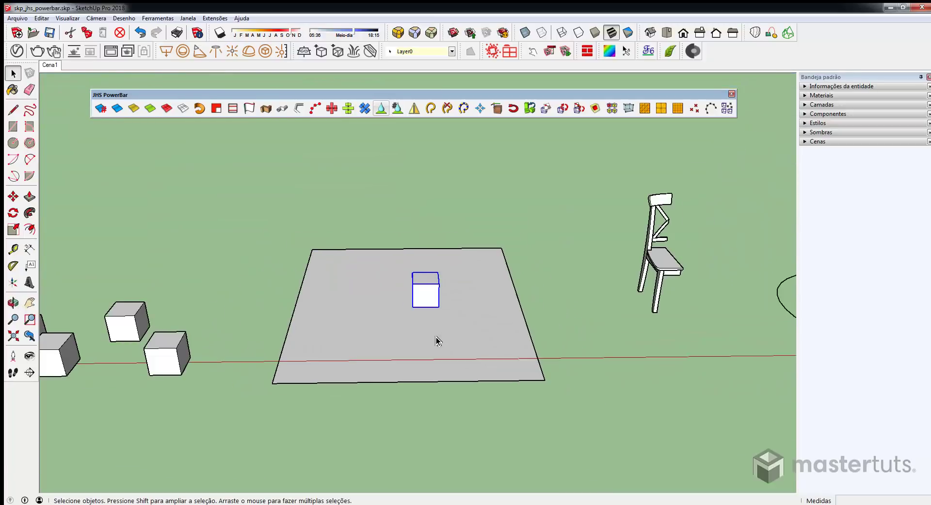
key(ctrl+z)
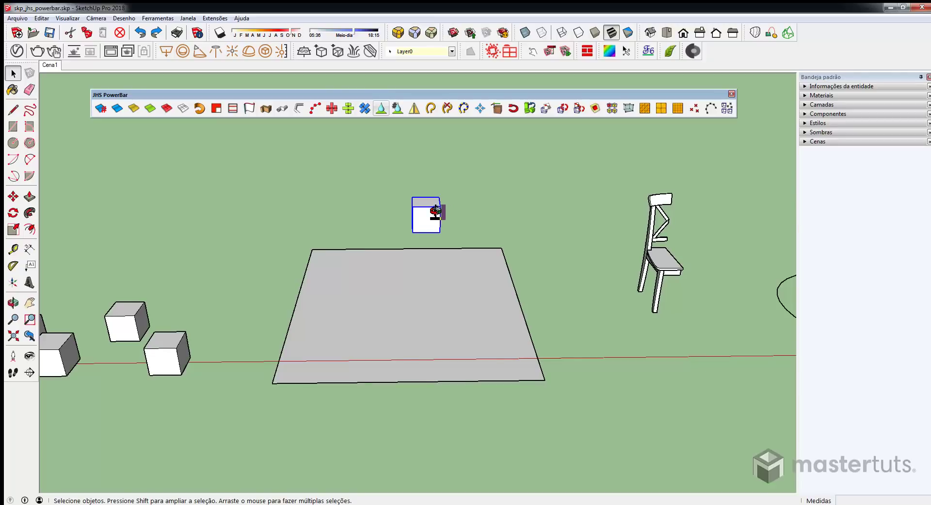
Drop the floating cube above the rectangle to level 0.1 m with Drop at Level.
middle_drag(437, 210, 455, 212)
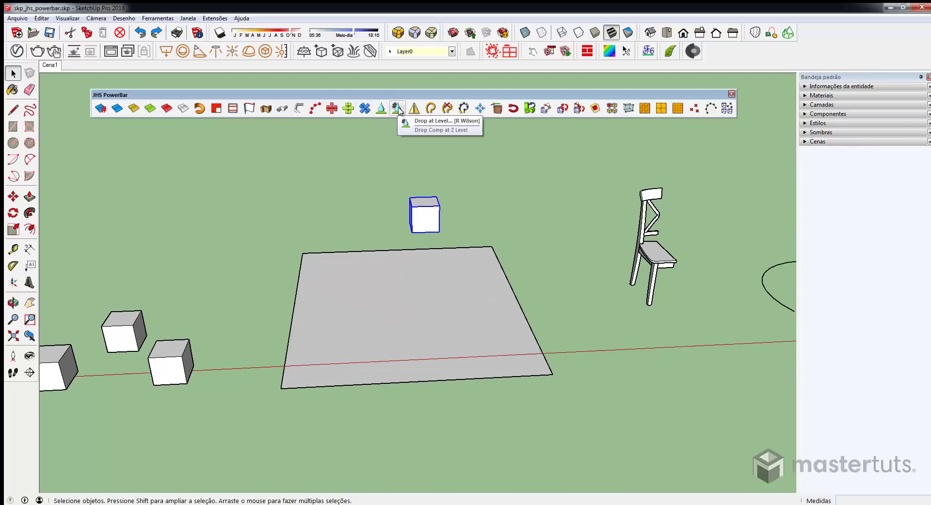
click(396, 114)
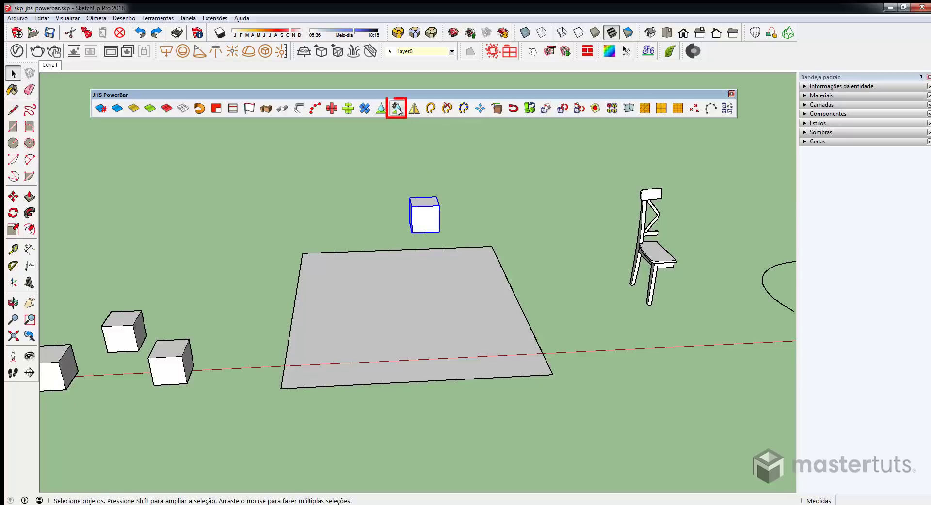
click(397, 111)
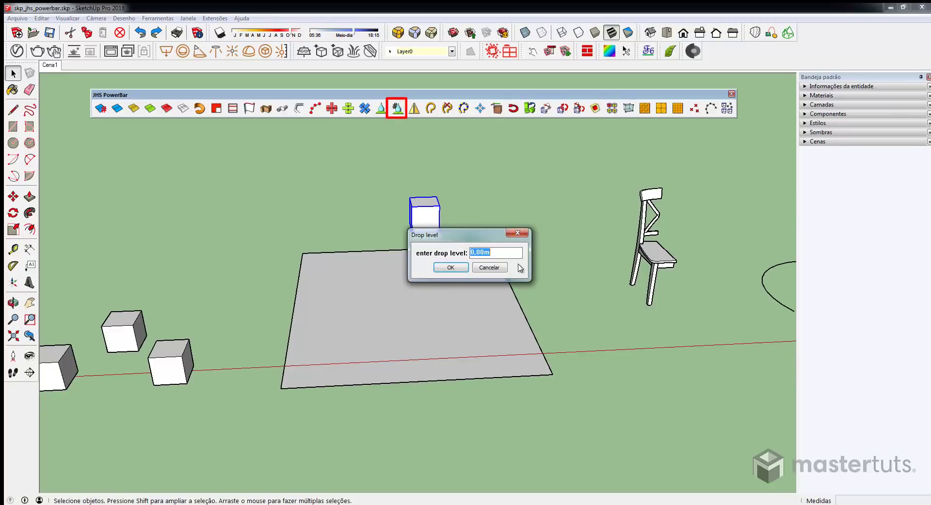
text(,1)
click(456, 267)
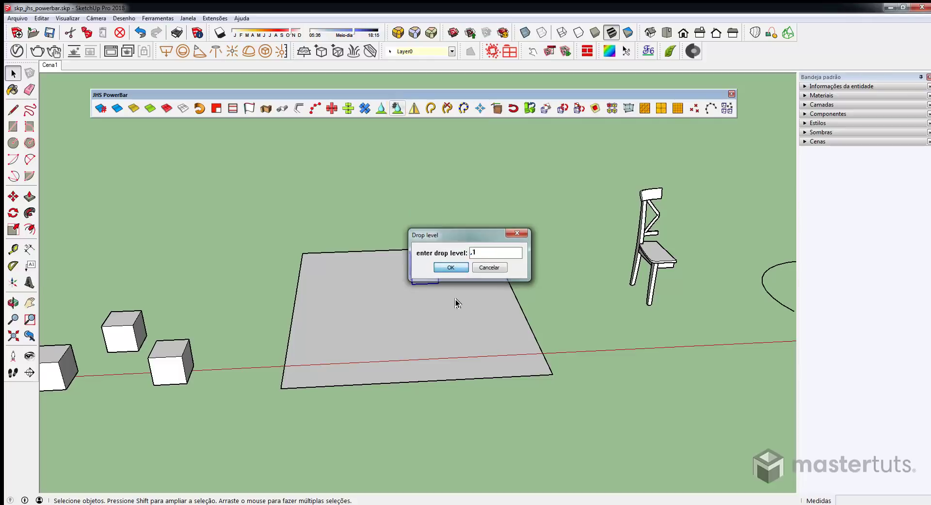
middle_drag(455, 303, 422, 228)
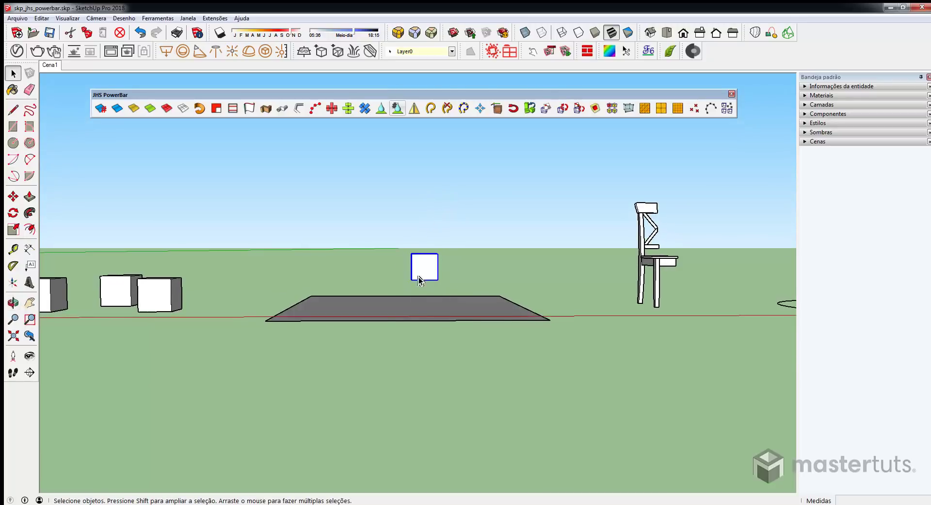
Reposition the selected cube above the rectangle with Drop at Level, using a drop level of 0.5 m.
click(397, 108)
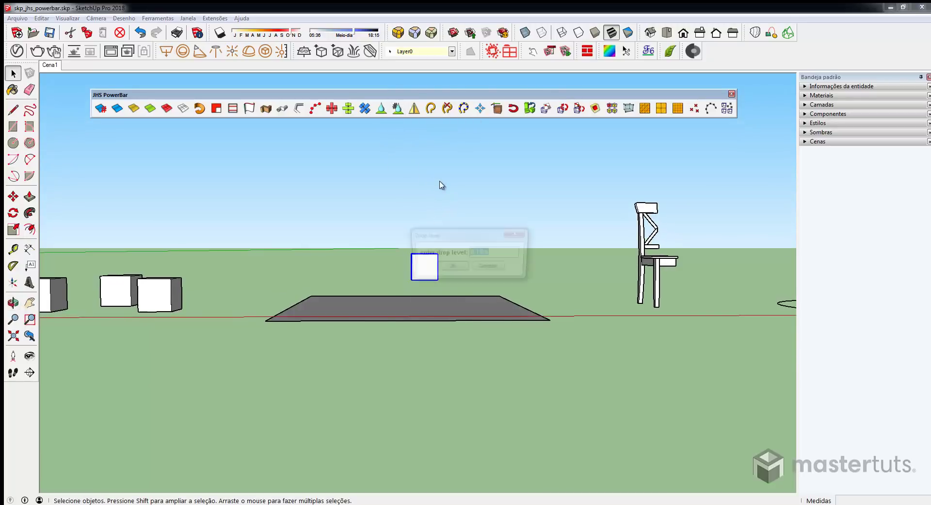
drag(491, 239, 519, 179)
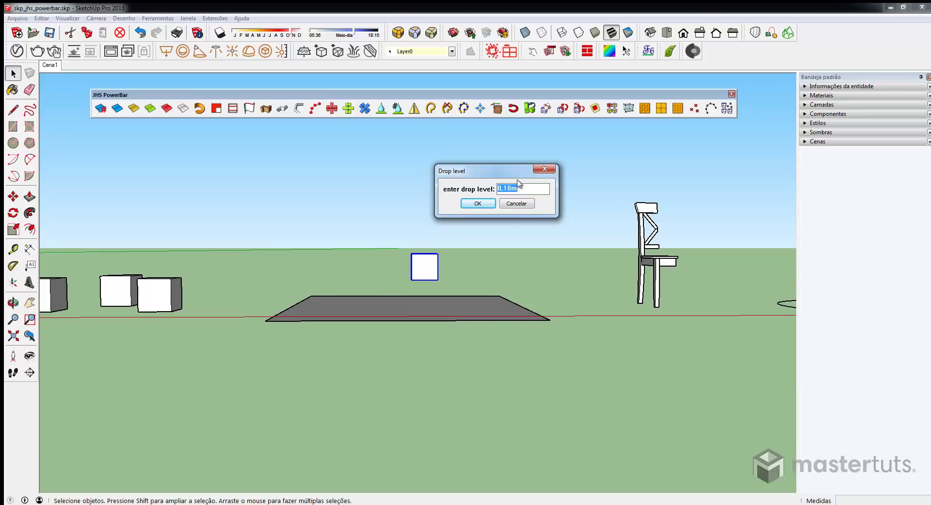
text(,5)
click(478, 203)
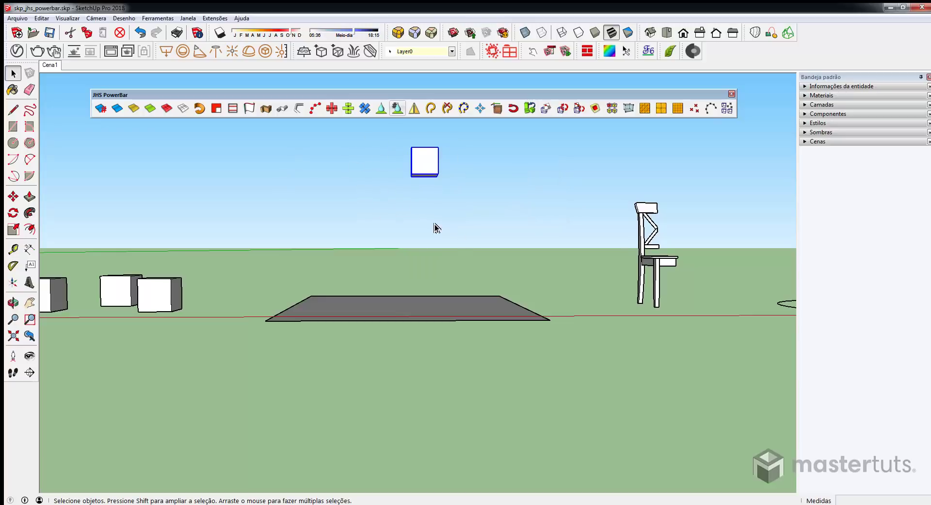
Mirror the half chair across its open side, using the rear and front rail-end corners under the seat as mirror points.
key(o)
drag(511, 262, 354, 305)
key(space)
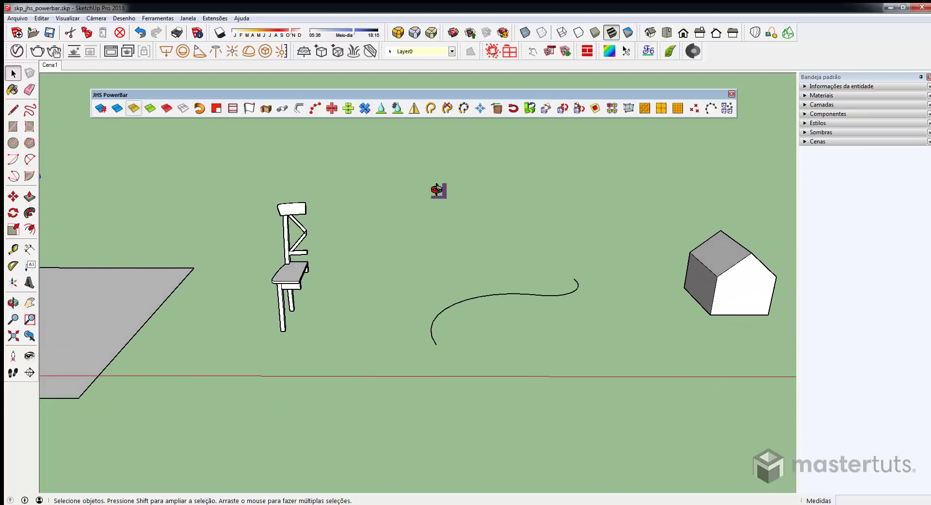
middle_drag(437, 191, 391, 139)
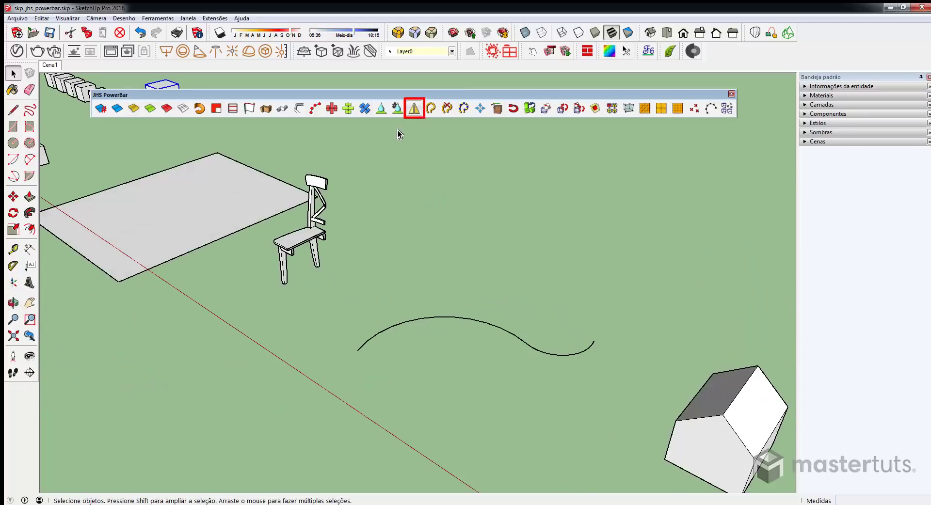
click(312, 232)
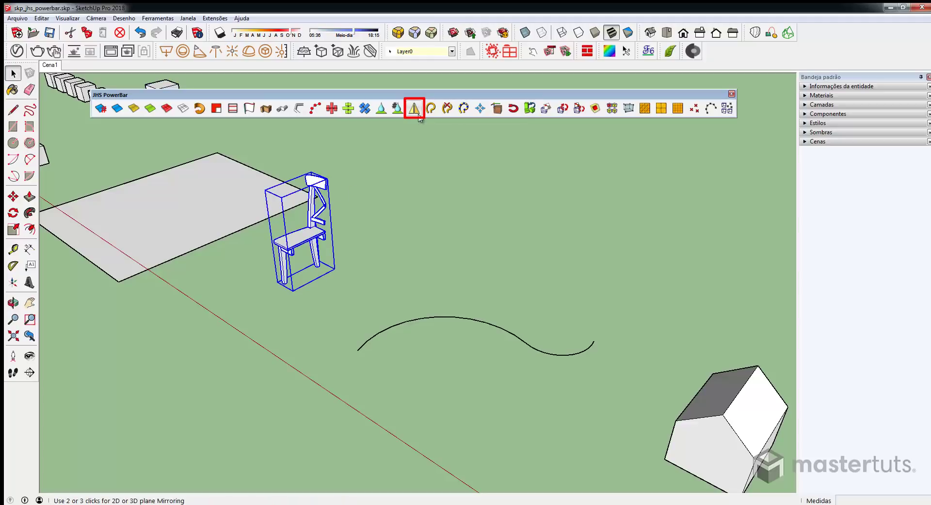
click(415, 109)
scroll(324, 214, up, 5)
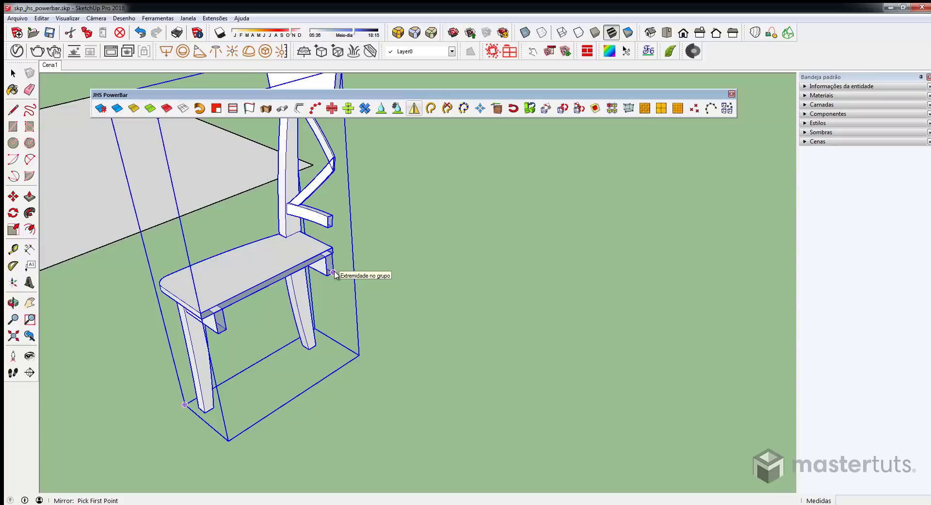
click(334, 273)
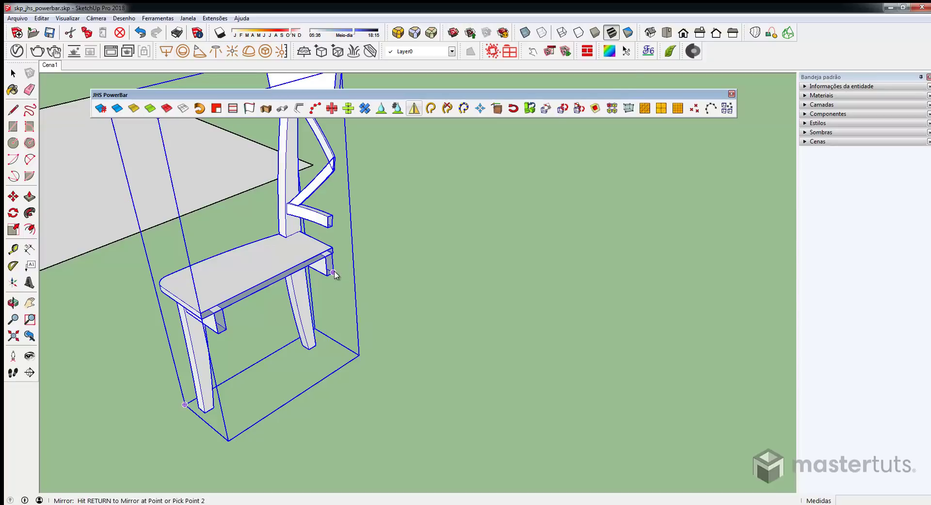
click(219, 332)
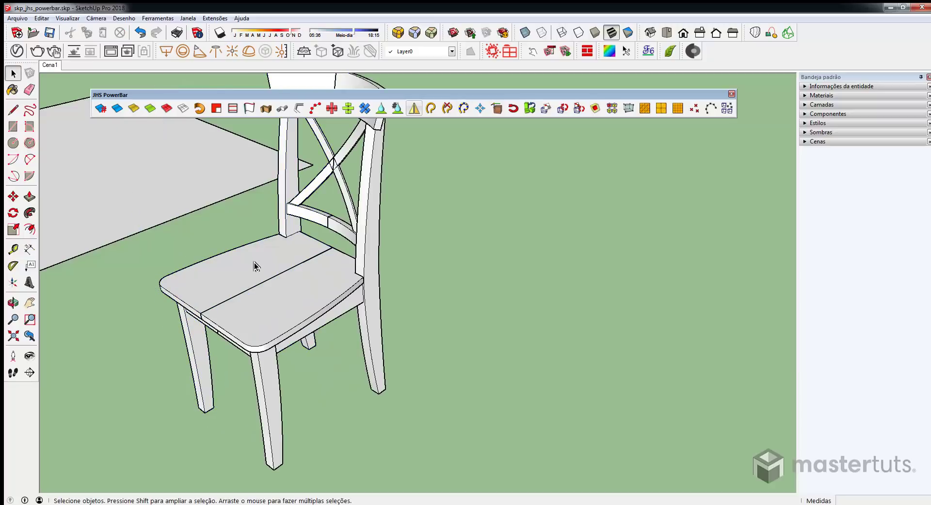
Check the S-shaped line beside the completed chair by selecting several of its edges individually.
middle_drag(256, 264, 401, 293)
scroll(261, 255, down, 3)
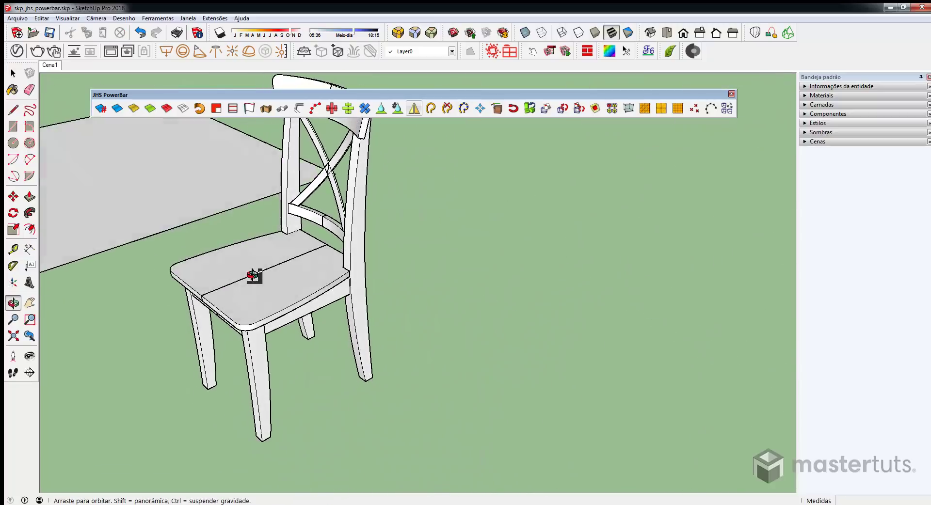
key(space)
scroll(426, 354, down, 2)
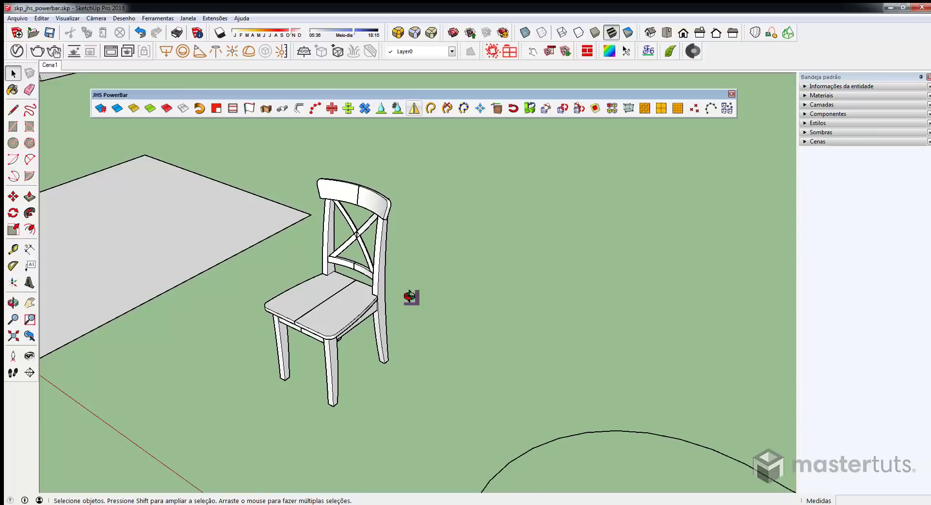
middle_drag(412, 297, 470, 306)
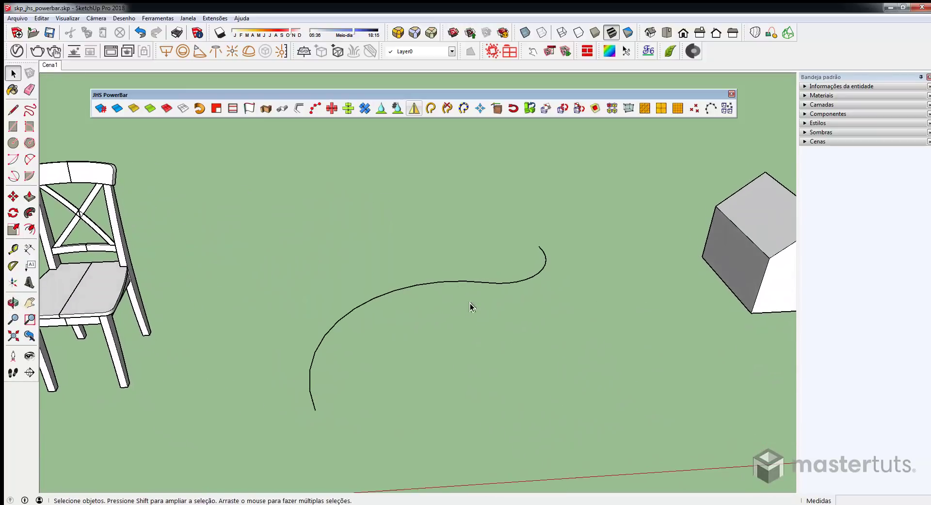
click(409, 290)
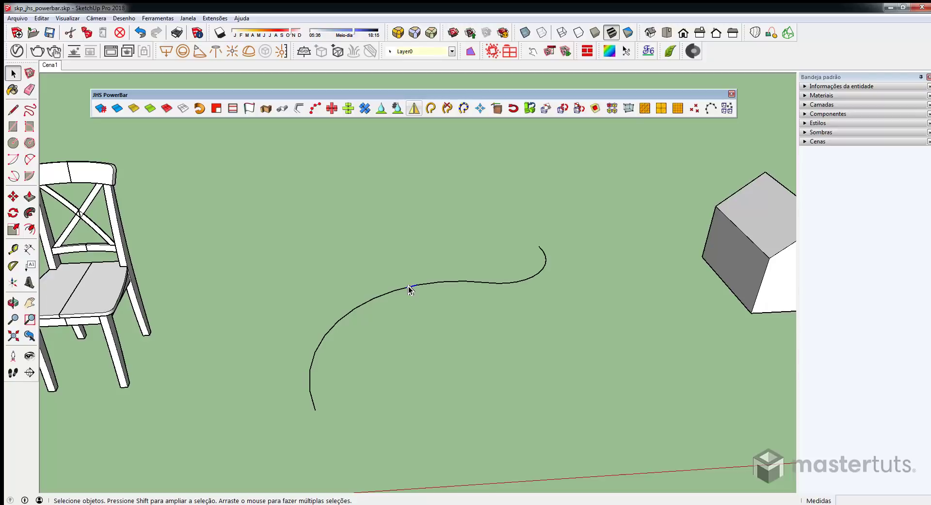
middle_drag(448, 332, 301, 397)
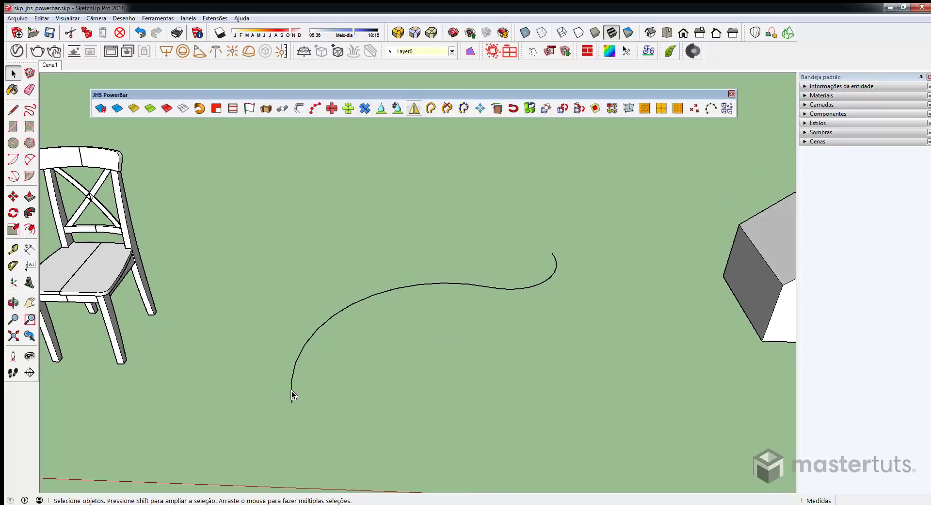
triple_click(302, 351)
click(459, 288)
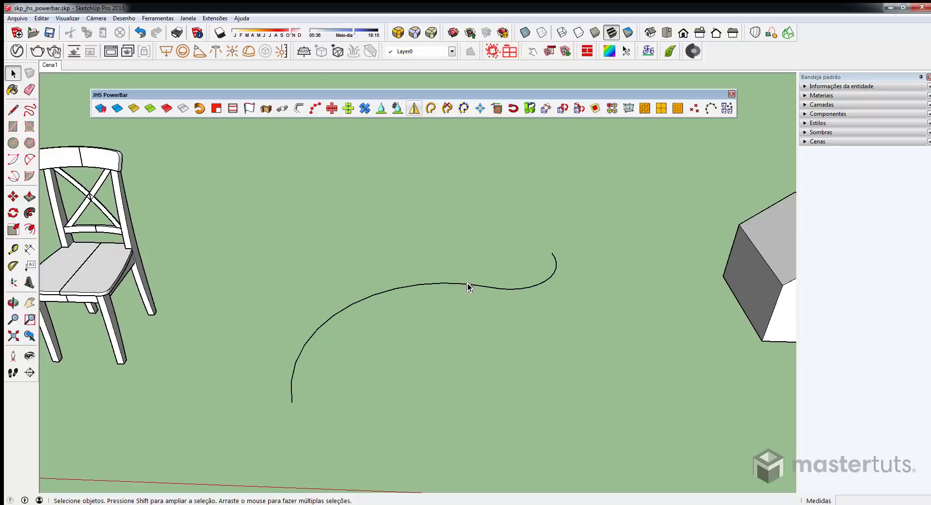
click(468, 285)
click(294, 370)
middle_drag(295, 369, 477, 321)
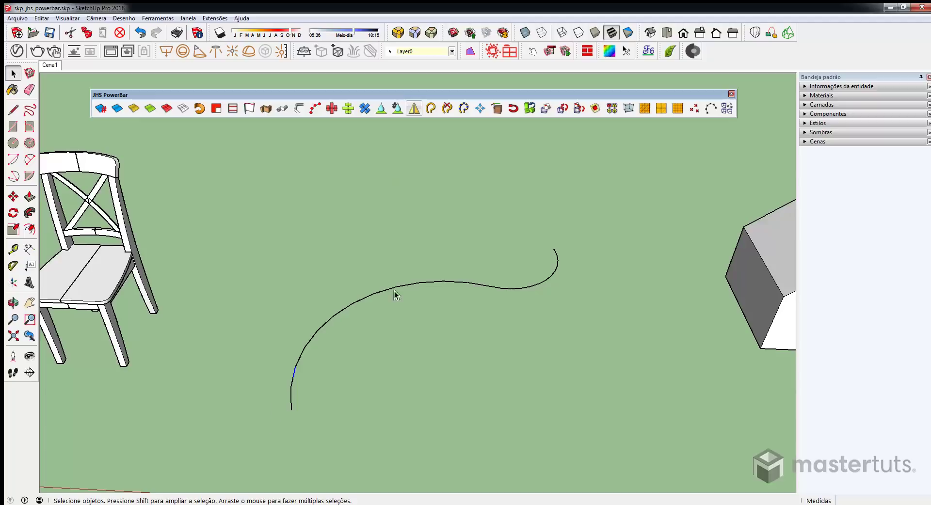
Join all connected edges of the S-shaped line into one curve and display its entity information.
drag(267, 165, 589, 422)
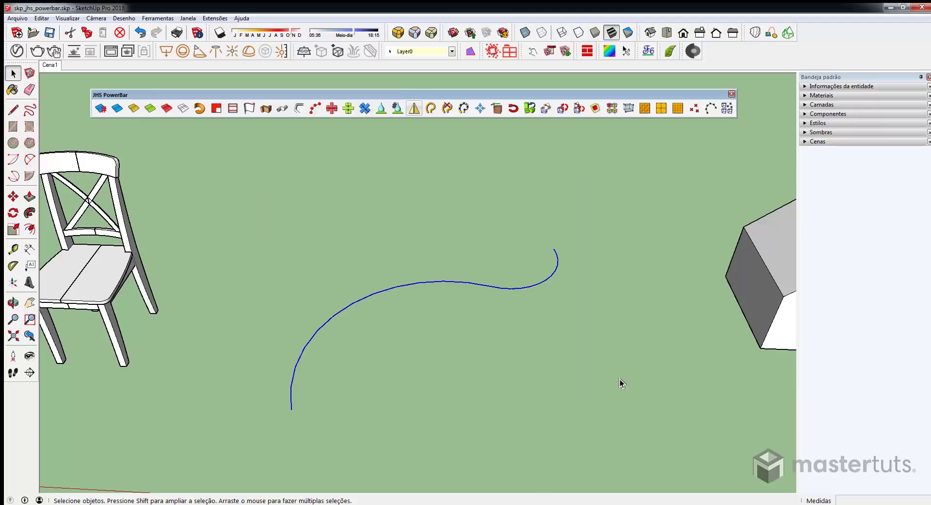
click(430, 109)
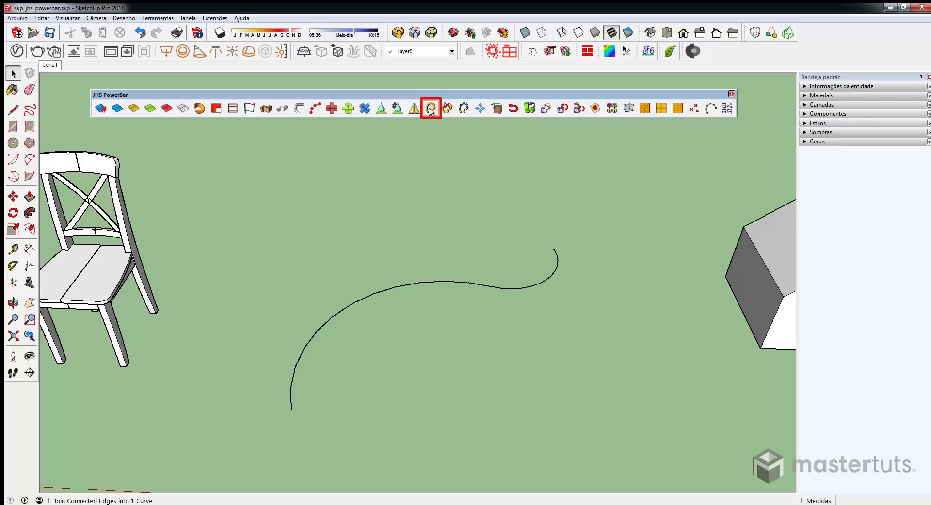
click(400, 290)
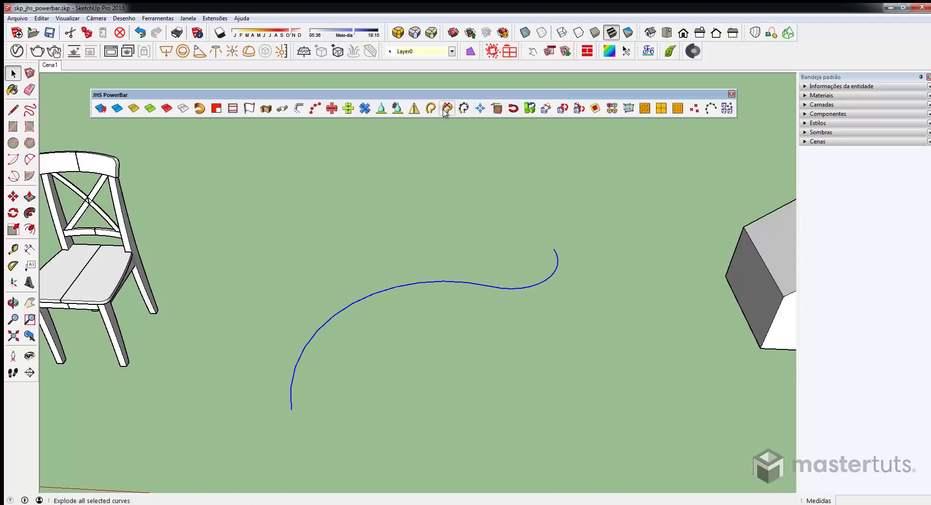
click(803, 87)
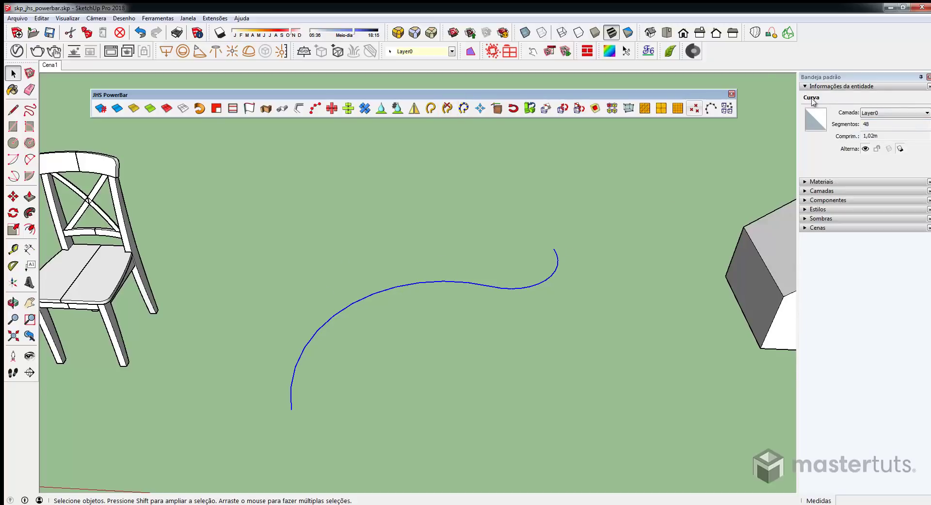
Explode the S-shaped curve into separate edges, select them all, and undo the explode.
click(447, 108)
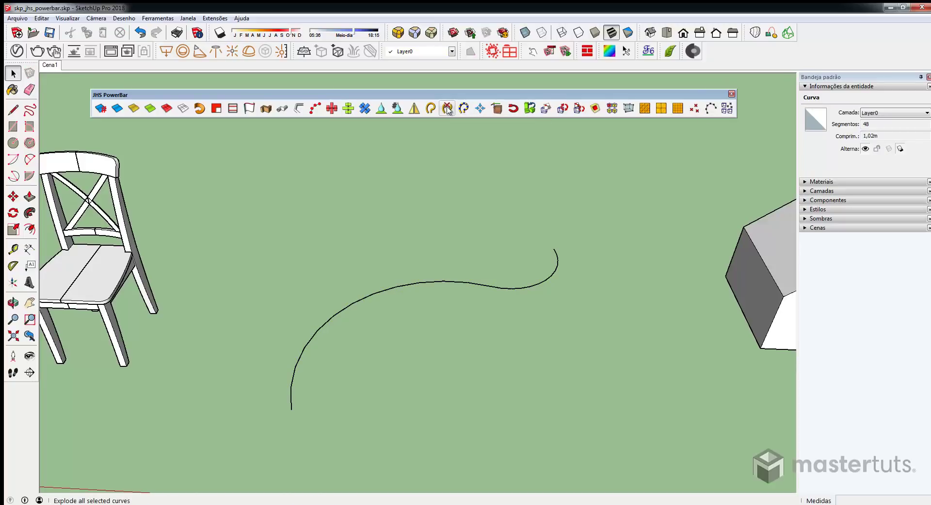
drag(263, 168, 613, 445)
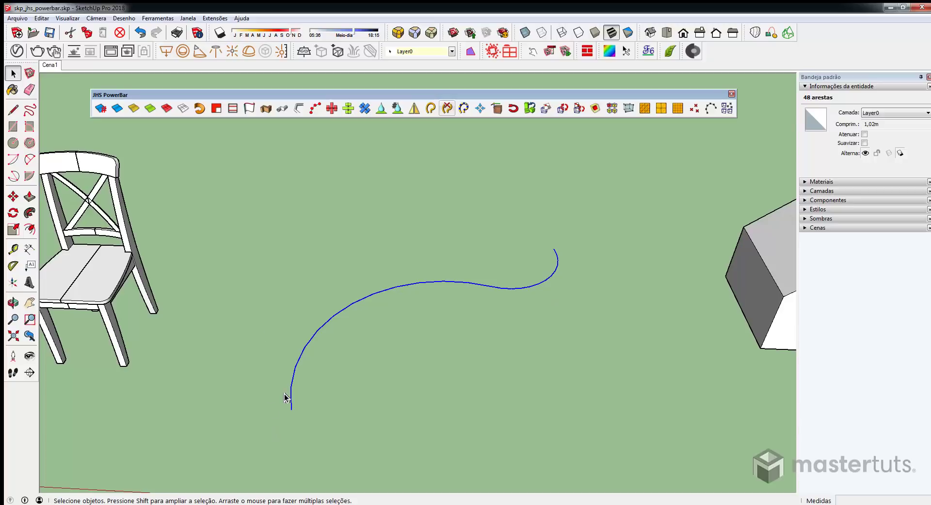
key(ctrl+z)
Join the S-shaped line into a single curve again and equalise it by number into 64 segments.
click(430, 108)
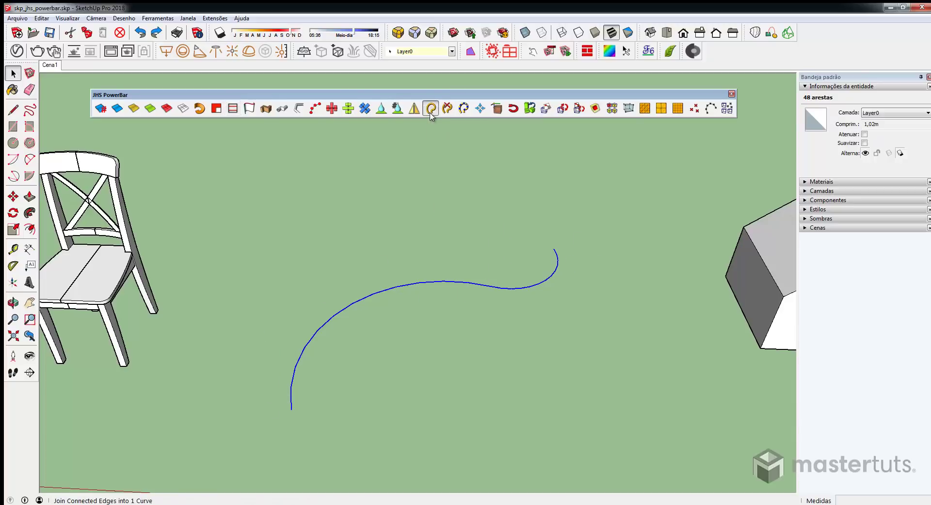
click(463, 284)
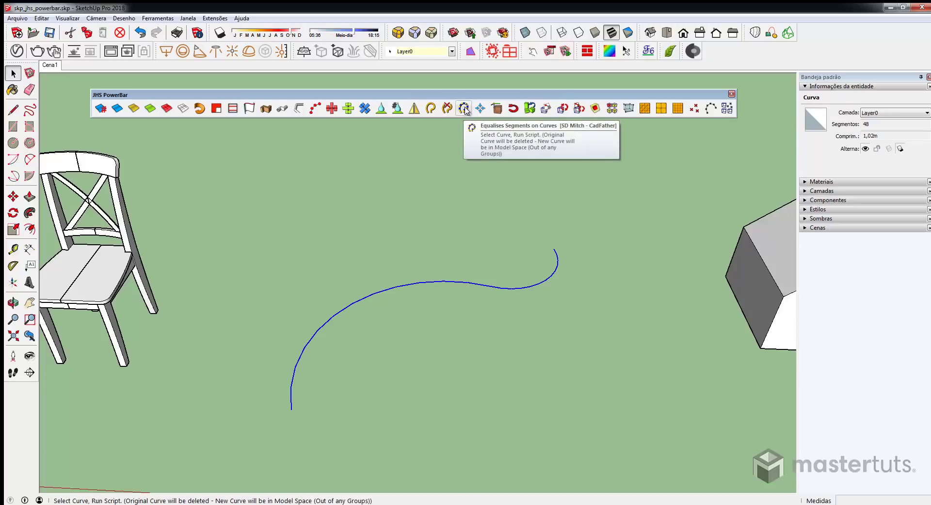
click(464, 108)
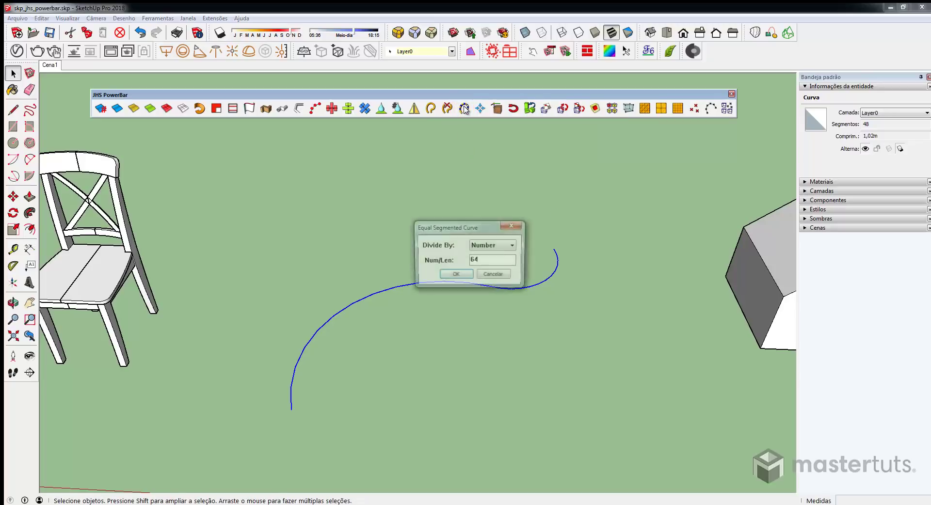
click(455, 275)
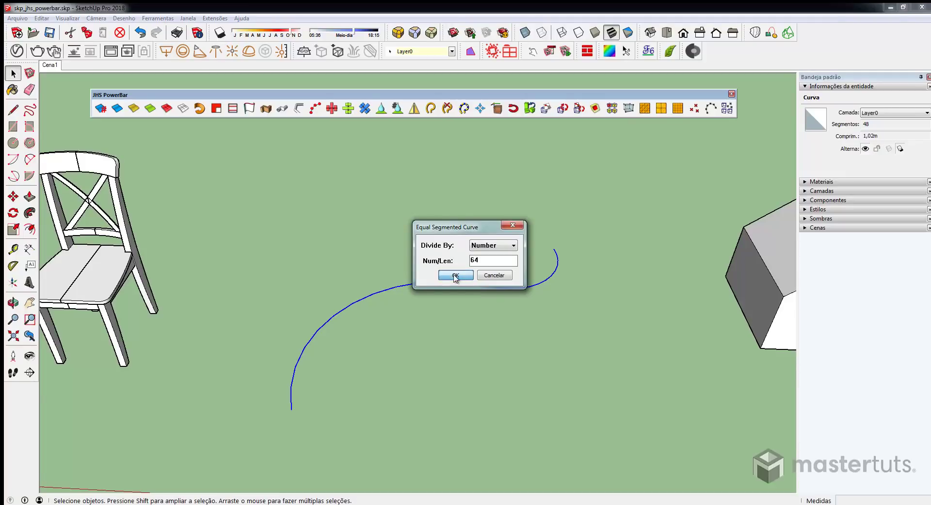
click(430, 283)
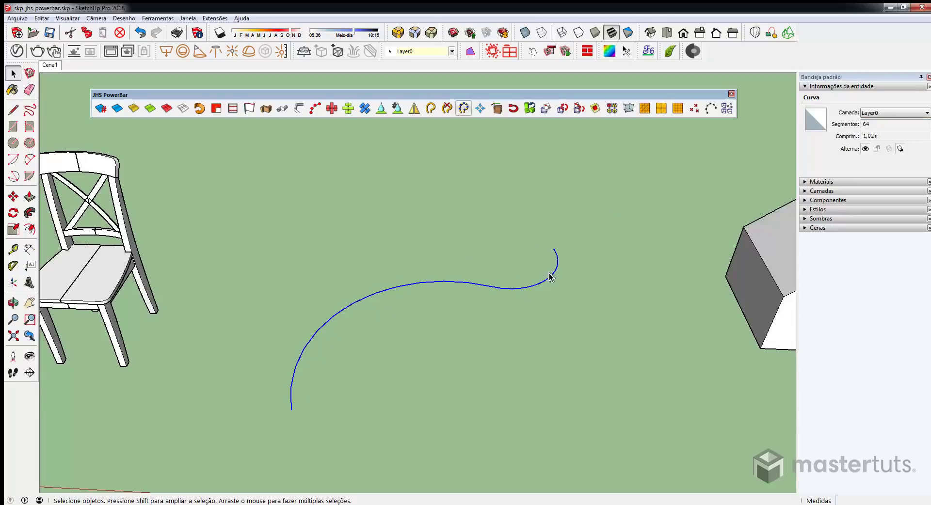
Shift the small house-shaped group in the positive X direction with JS Mover, in 0.10 m increments.
click(518, 312)
middle_drag(518, 312, 453, 306)
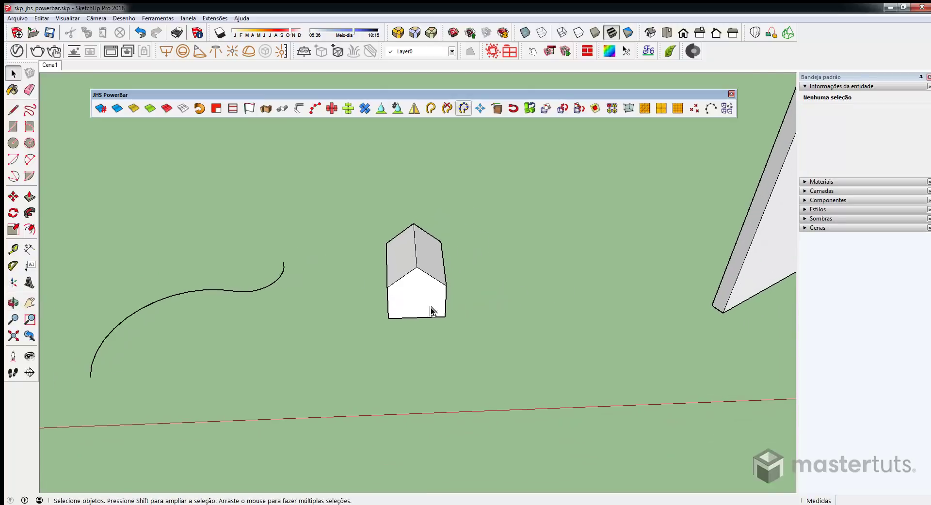
click(481, 109)
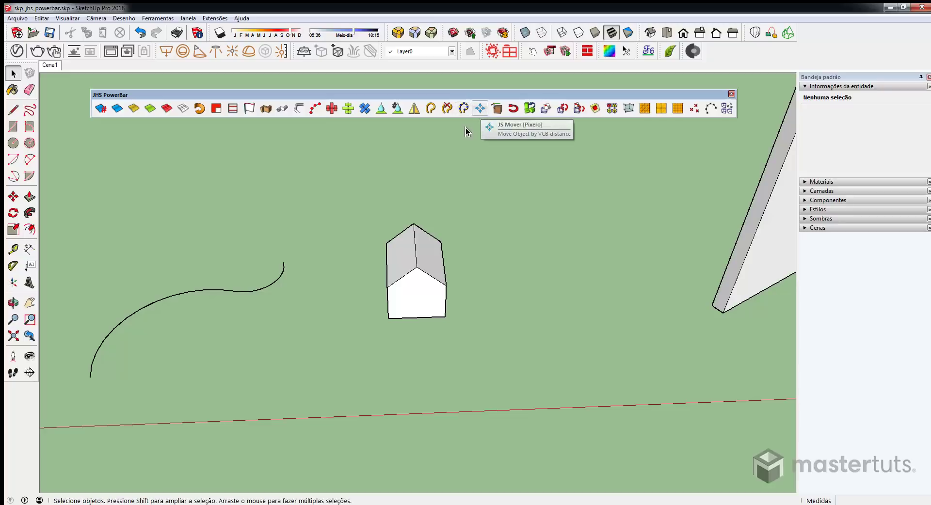
click(420, 278)
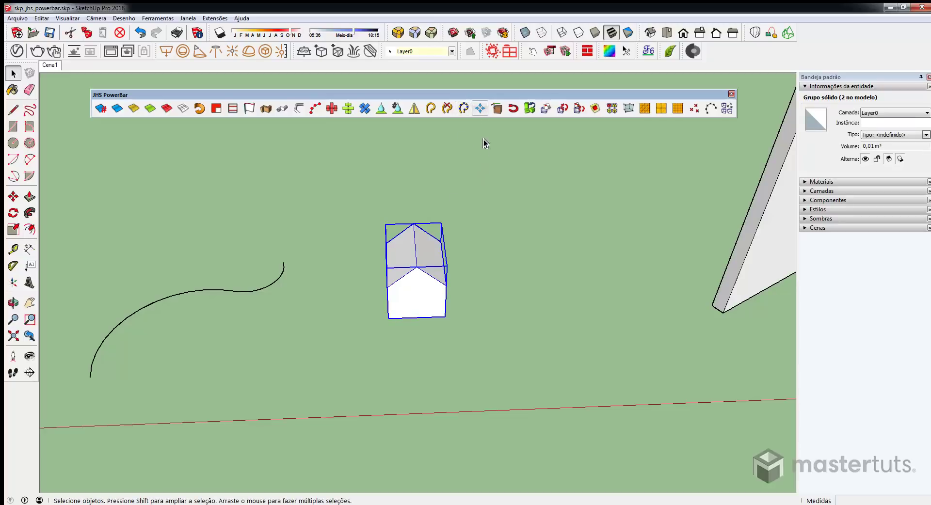
click(480, 109)
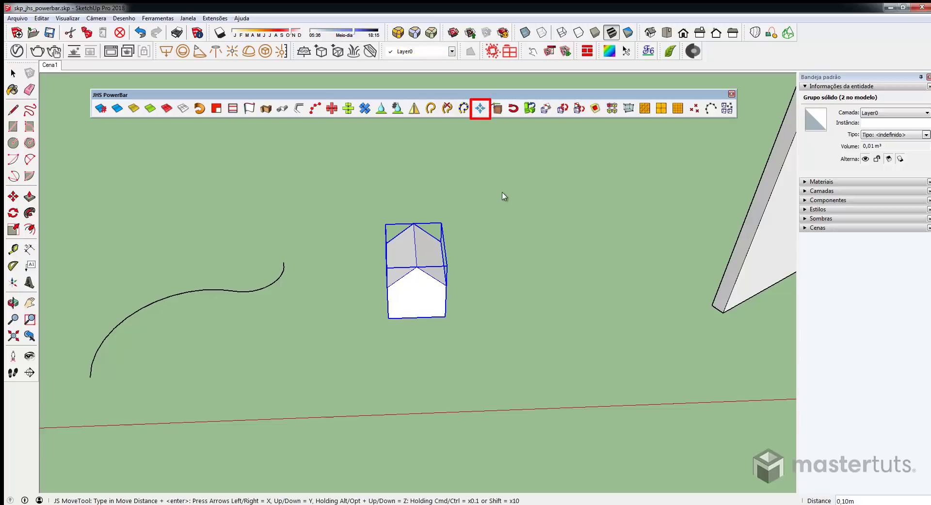
key(Right)
key(Right)
key(Right)
key(Right)
key(Right)
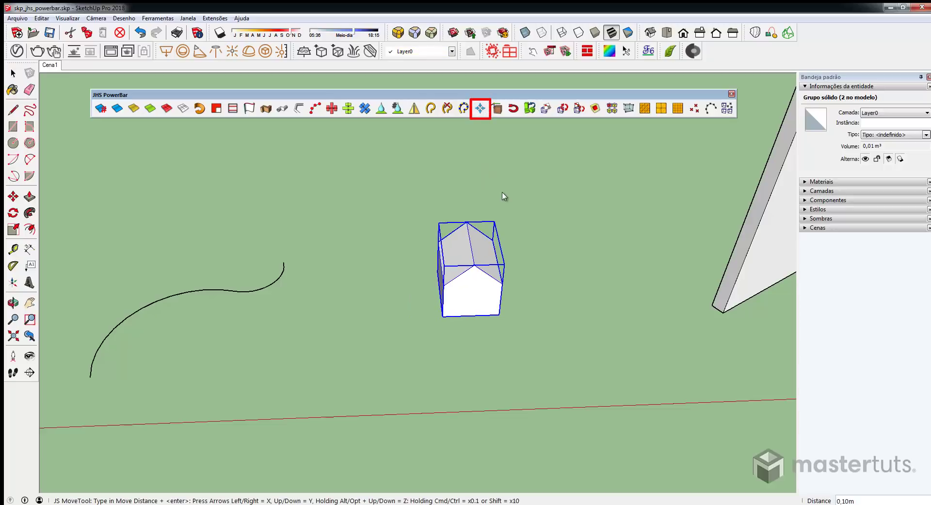
Shift the house-shaped group in the positive Y direction and back in negative X, in 0.10 m increments.
key(Up)
key(Up)
key(Up)
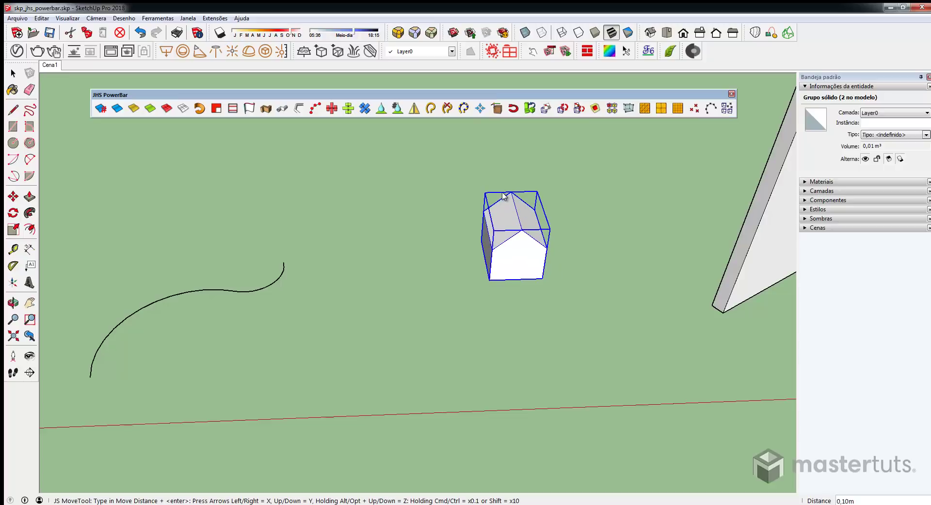
key(Left)
key(Left)
key(Left)
key(Left)
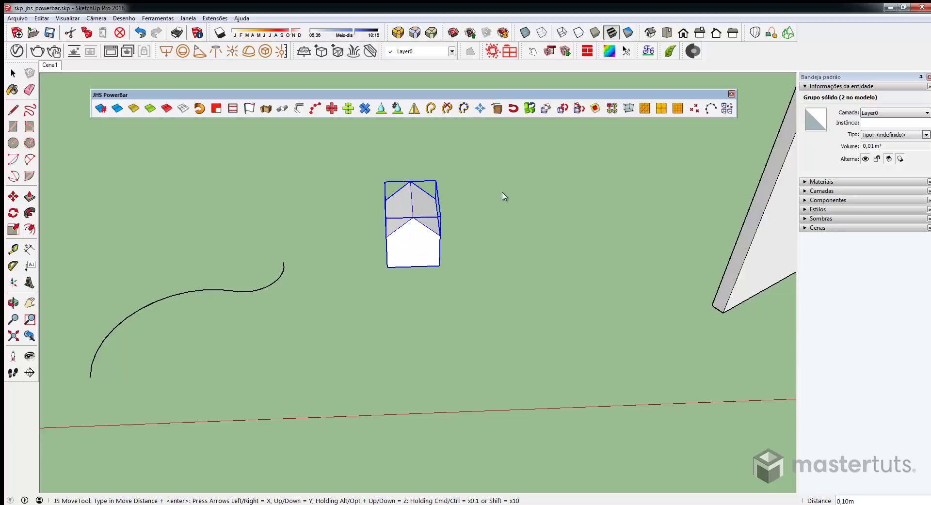
Bring the house-shaped group back in negative Y and shift it in positive X, in 0.10 m increments.
key(Down)
key(Down)
key(Down)
key(Down)
key(Right)
key(Right)
key(Right)
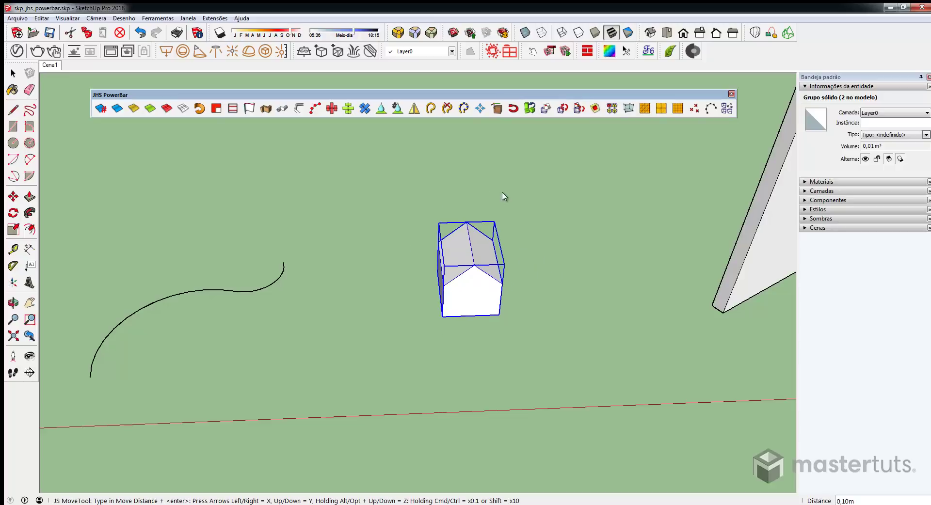
Set the JS Mover distance to 0.01 m and shift the house-shaped group in the positive X direction in those increments.
key(Up)
key(Down)
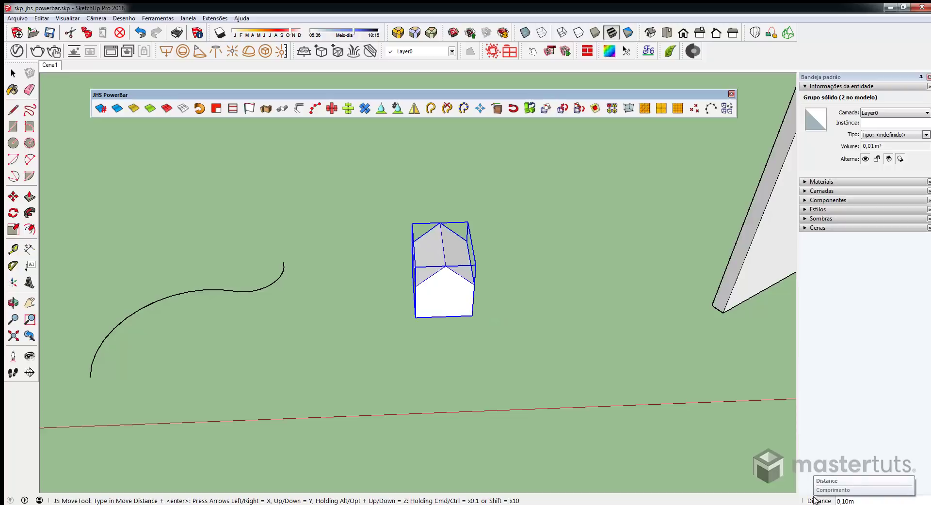
key(Return)
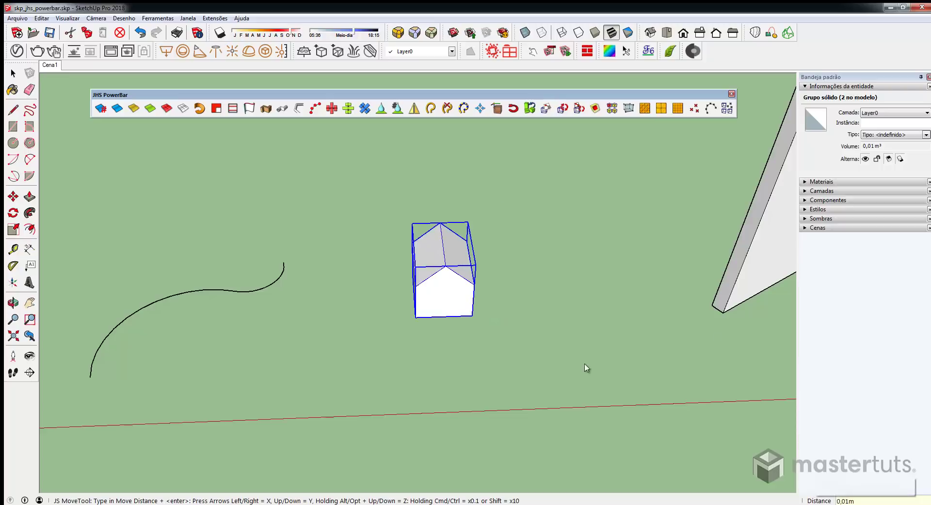
key(Right)
key(Right)
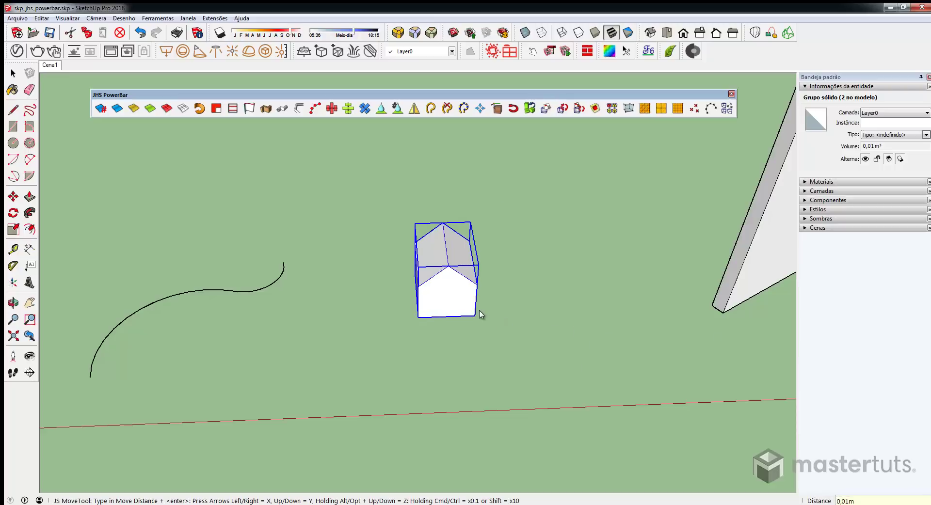
key(Right)
key(Right)
key(Right)
key(Right)
key(Right)
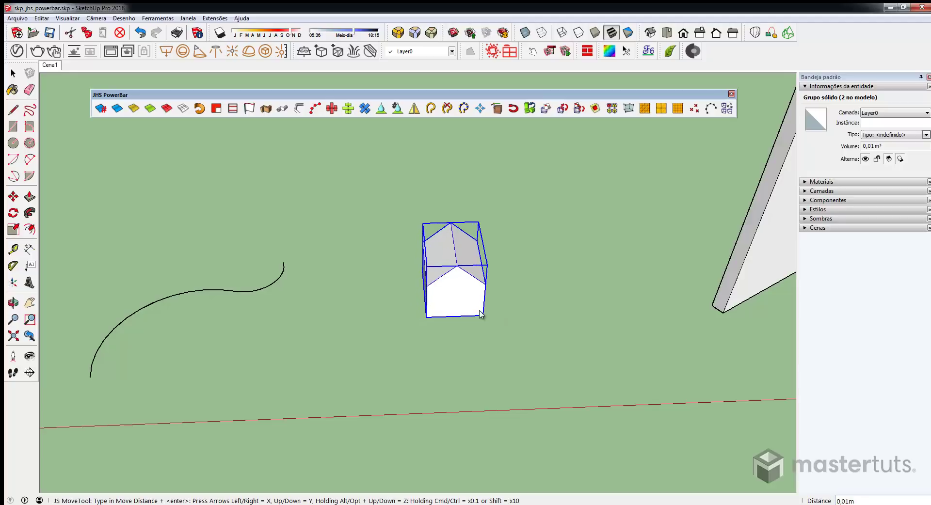
key(Right)
key(Right)
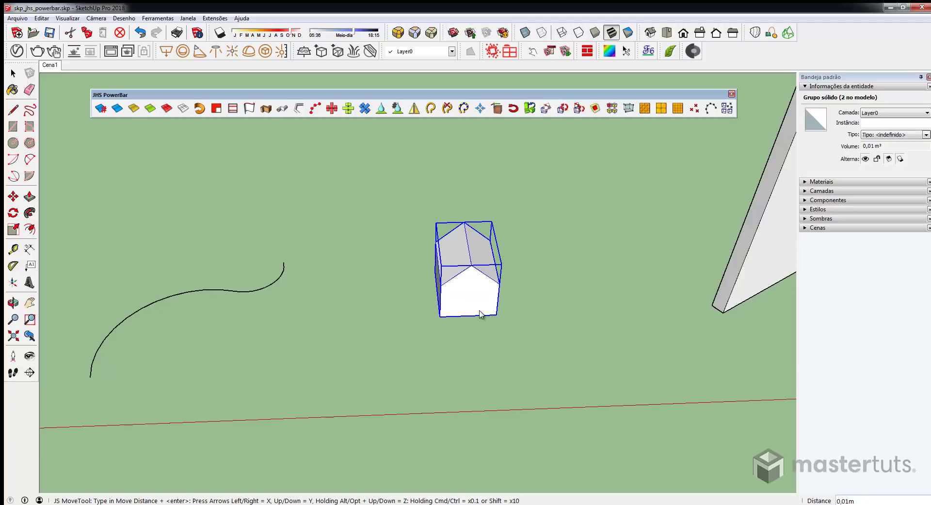
key(space)
click(470, 274)
mouse_move(470, 275)
middle_down()
mouse_move(459, 258)
mouse_move(448, 285)
mouse_move(485, 278)
middle_up()
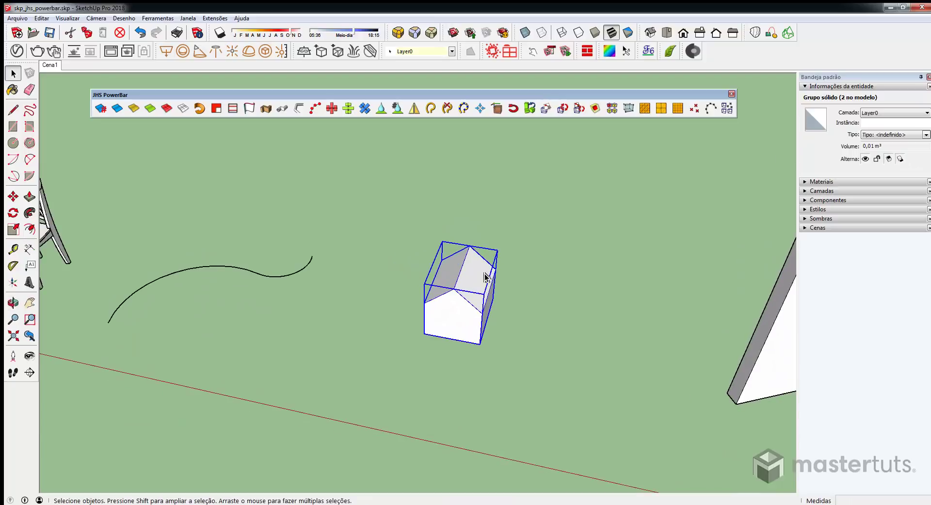
Fit the window frame into the wall opening with the three-point axis align tool, matching three frame corners to the opening's corners.
click(530, 108)
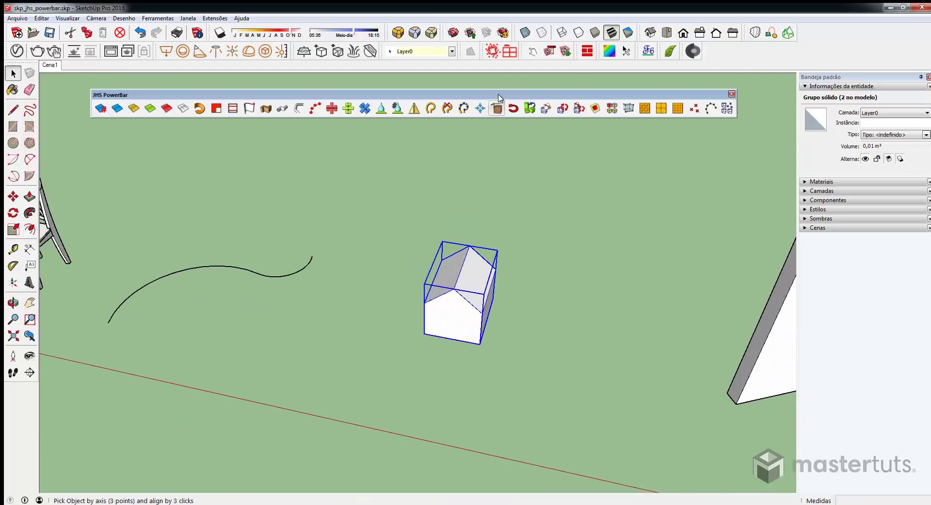
middle_drag(459, 265, 418, 297)
click(498, 150)
middle_drag(498, 150, 474, 153)
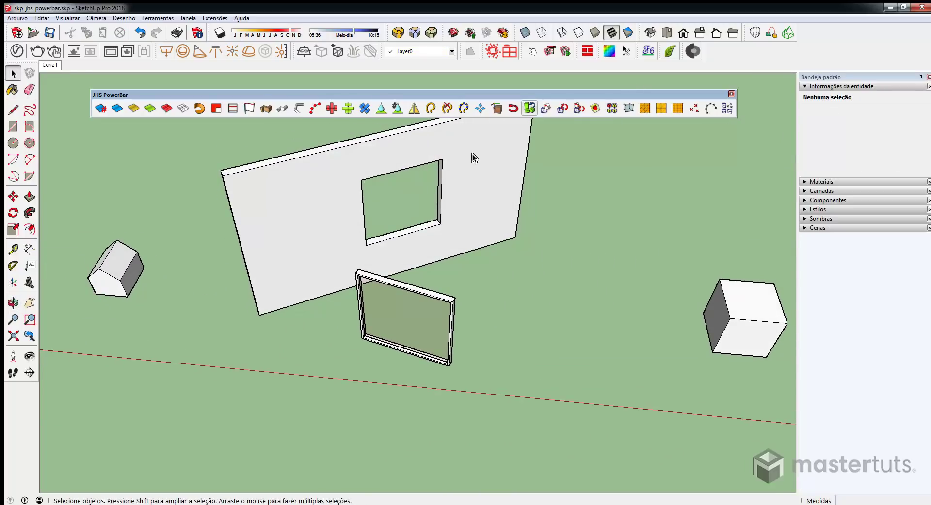
middle_drag(515, 313, 493, 282)
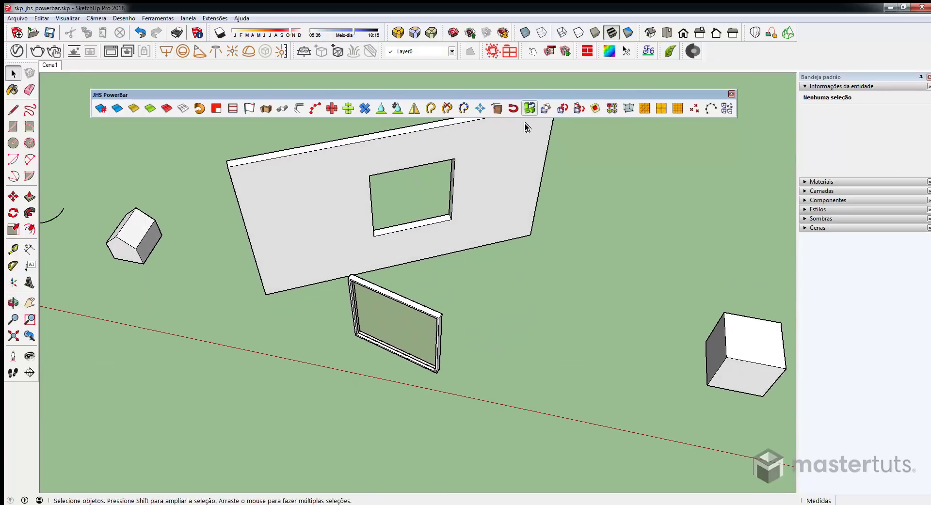
click(401, 336)
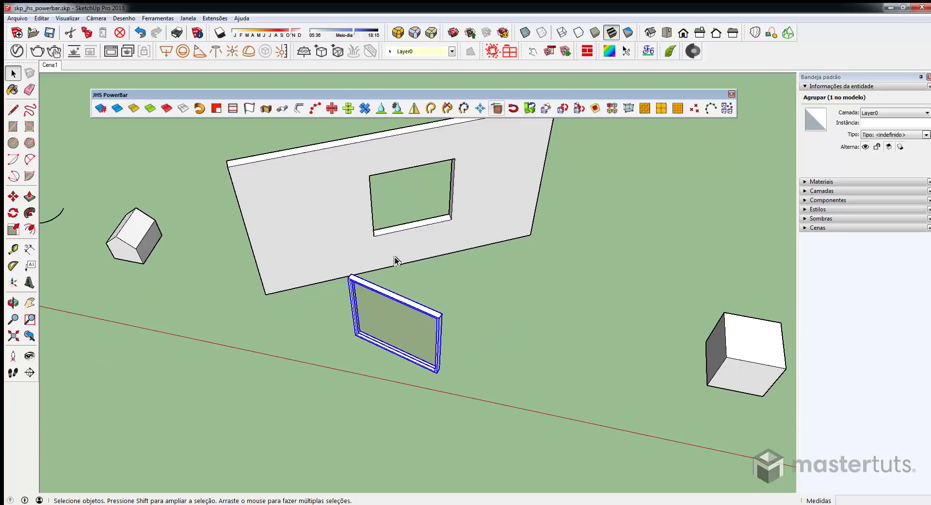
click(497, 109)
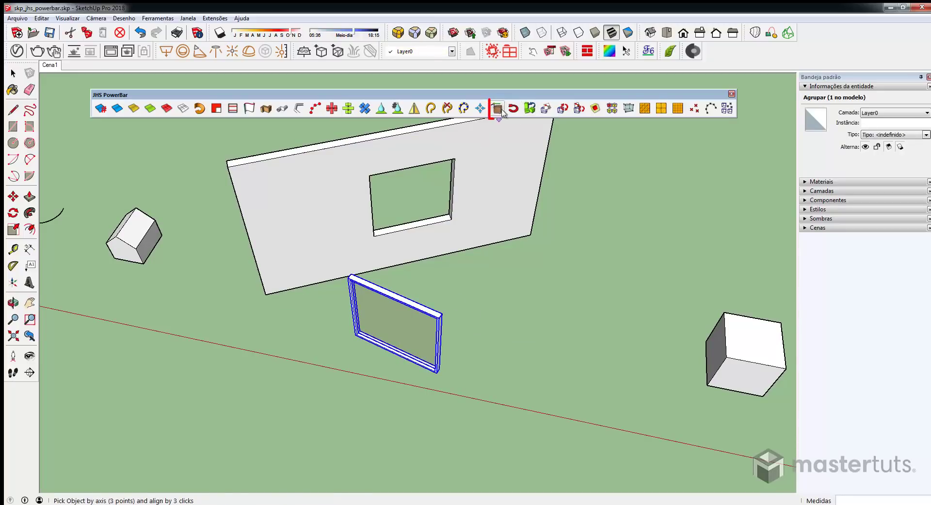
click(439, 318)
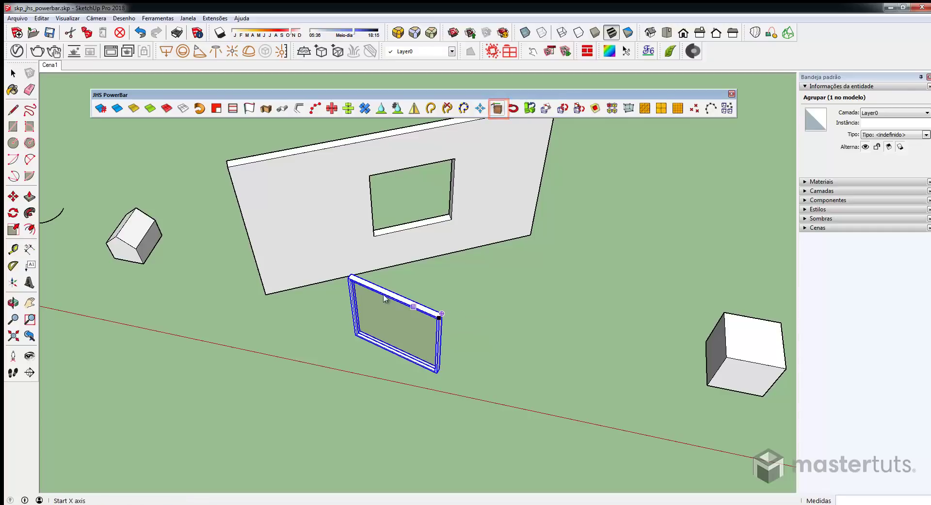
click(353, 281)
click(354, 335)
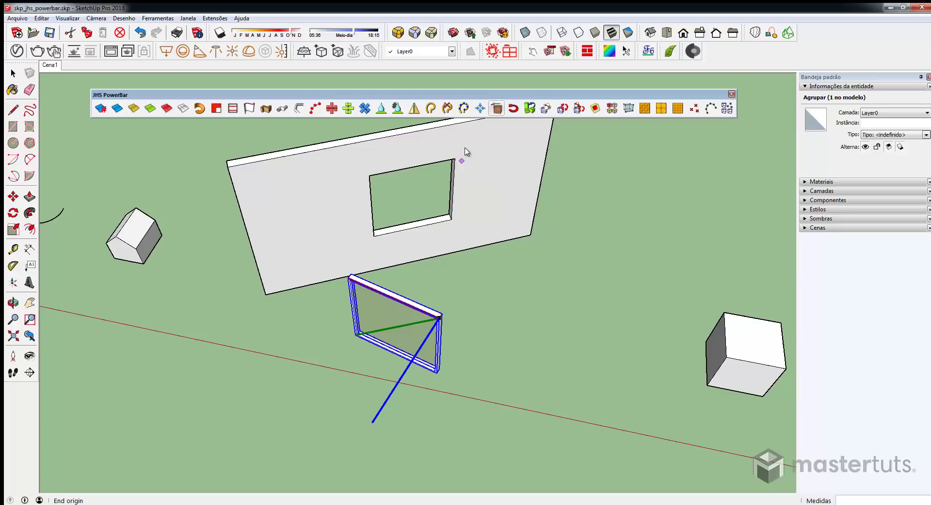
click(456, 159)
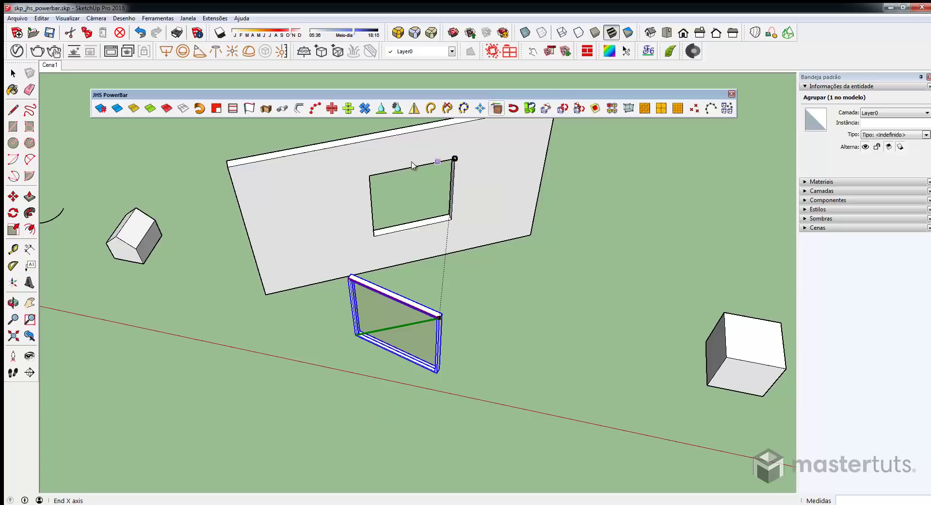
click(373, 234)
middle_drag(465, 195, 458, 222)
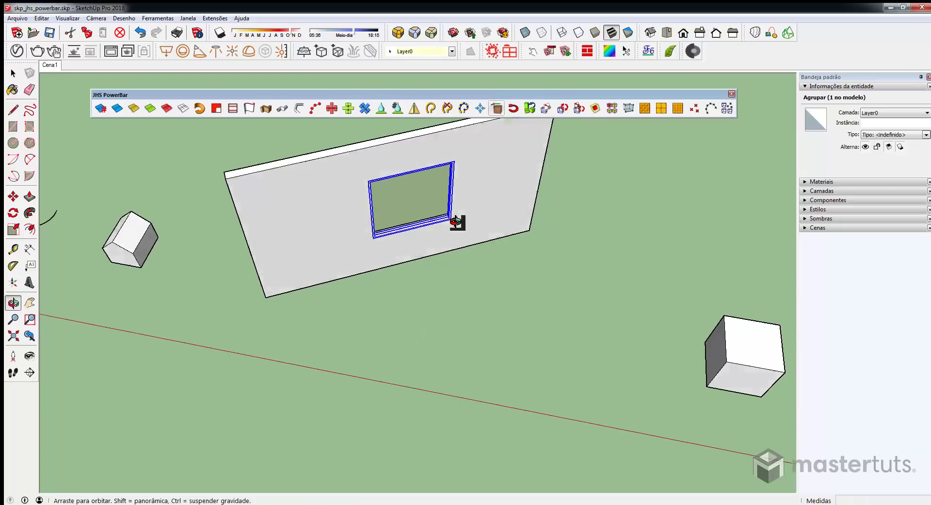
scroll(451, 184, up, 5)
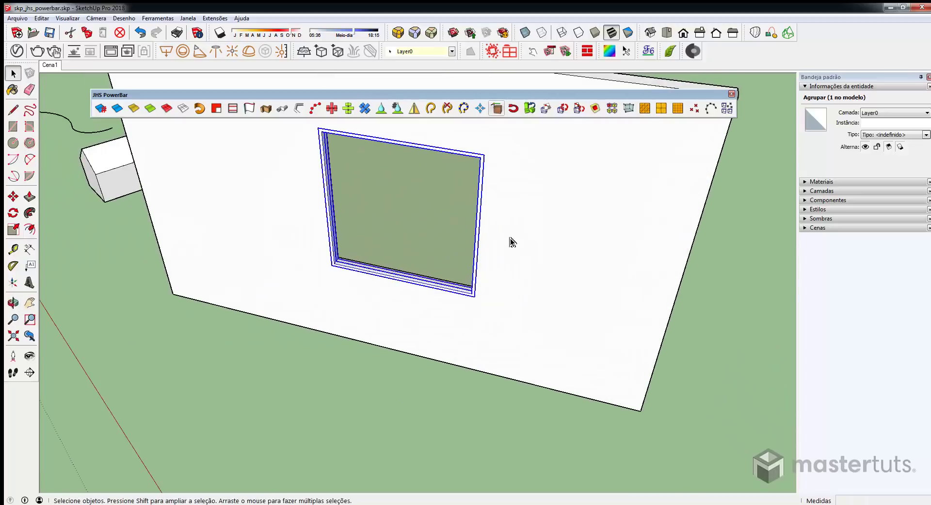
middle_drag(512, 242, 563, 309)
scroll(484, 347, down, 3)
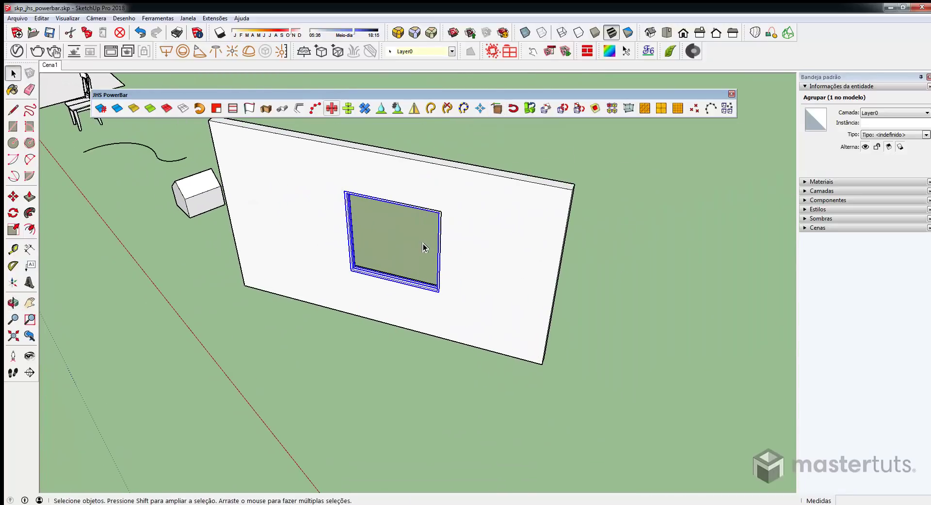
Rotate the cube about one front top corner, pulling its other front top corner towards the wall's nearest upper corner.
middle_drag(421, 243, 473, 355)
click(473, 349)
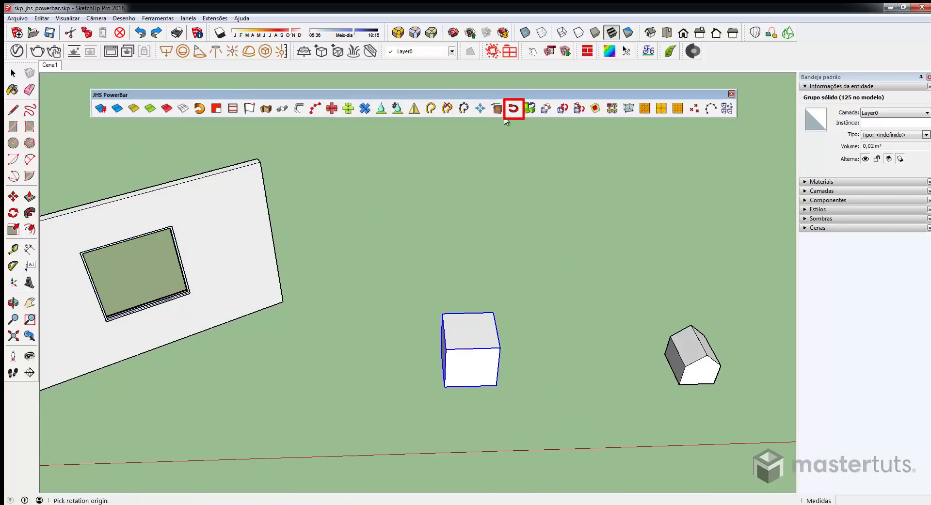
click(513, 108)
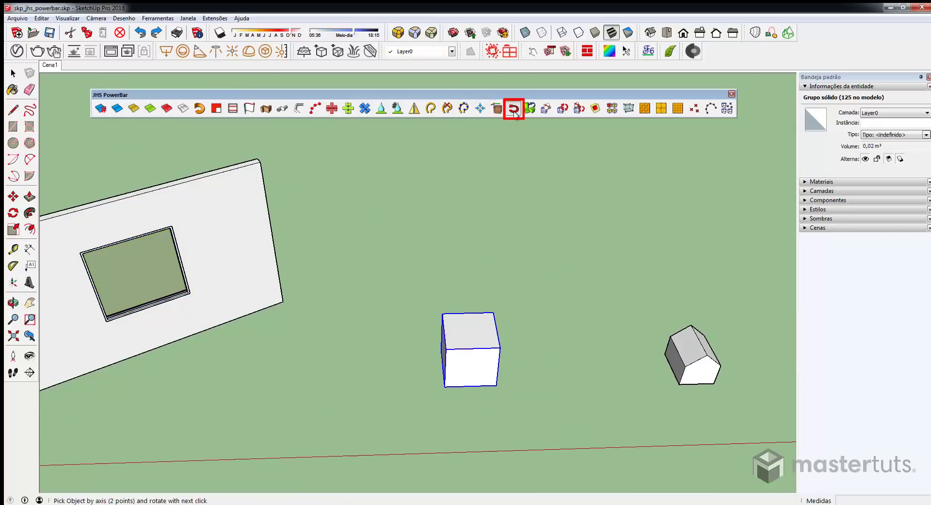
click(500, 348)
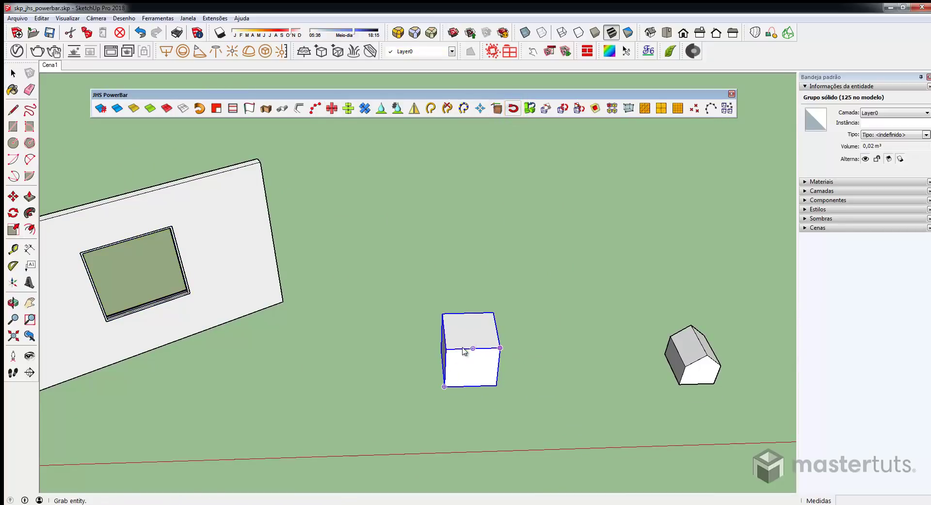
click(445, 349)
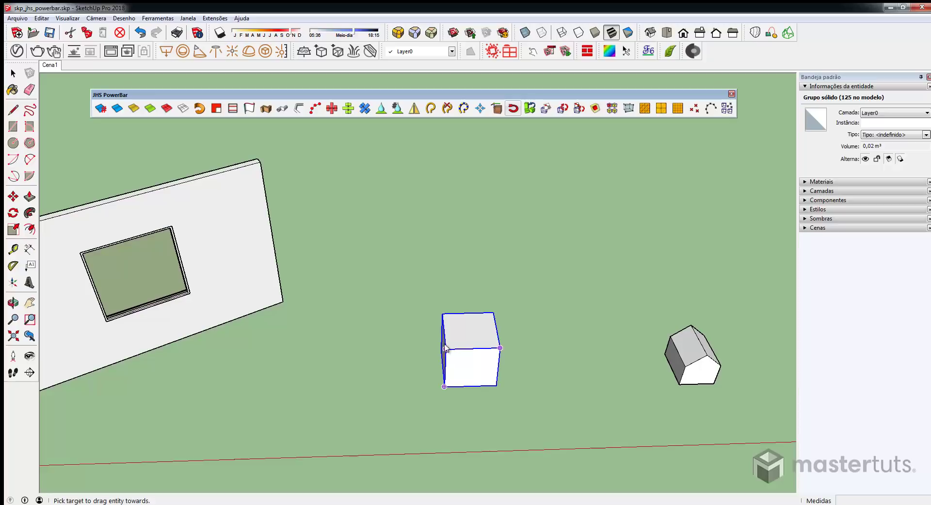
click(260, 162)
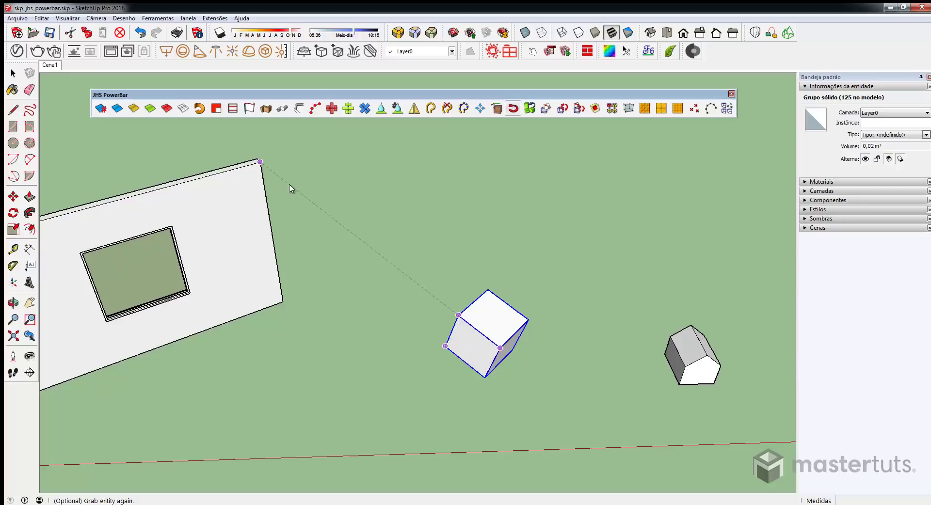
middle_drag(498, 371, 424, 394)
Start incremental rotation on the house-shaped group and cycle through the green and red rotation planes, ending on the blue Z plane.
shift+middle_drag(594, 366, 470, 302)
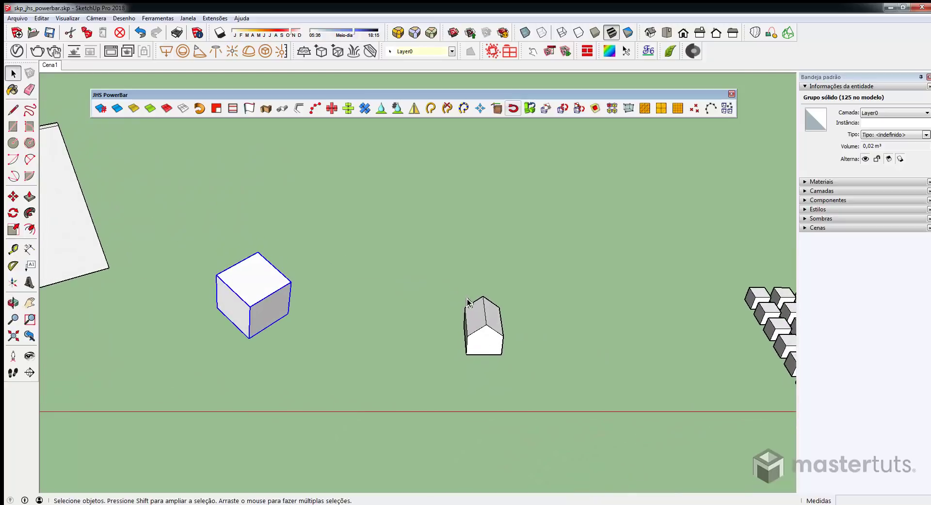
click(484, 331)
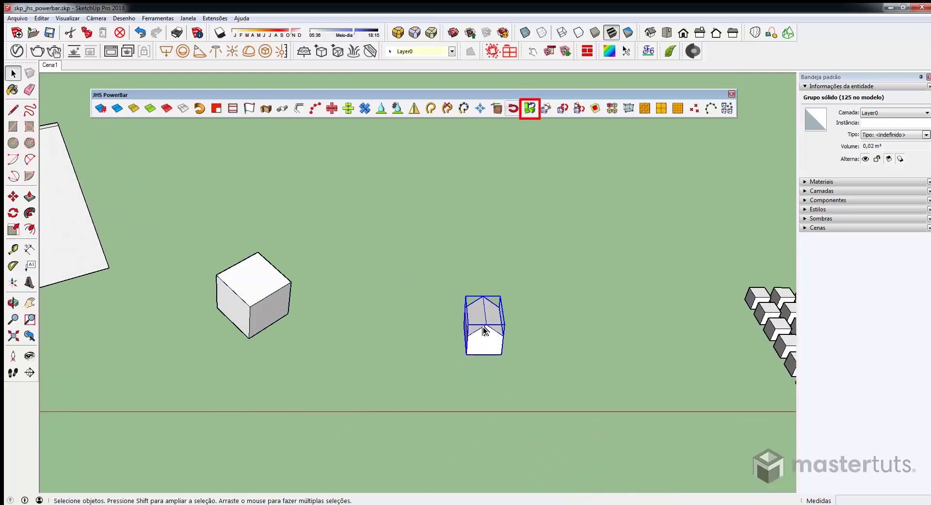
click(534, 113)
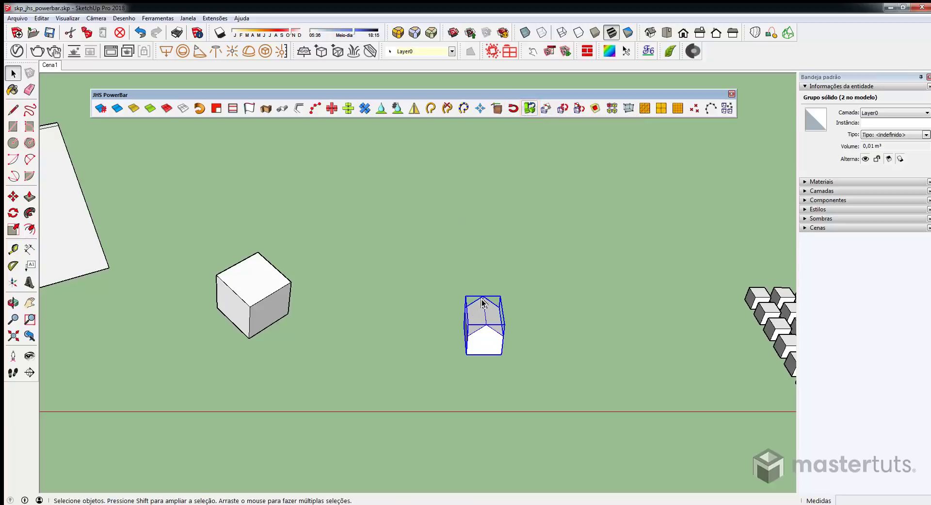
click(530, 111)
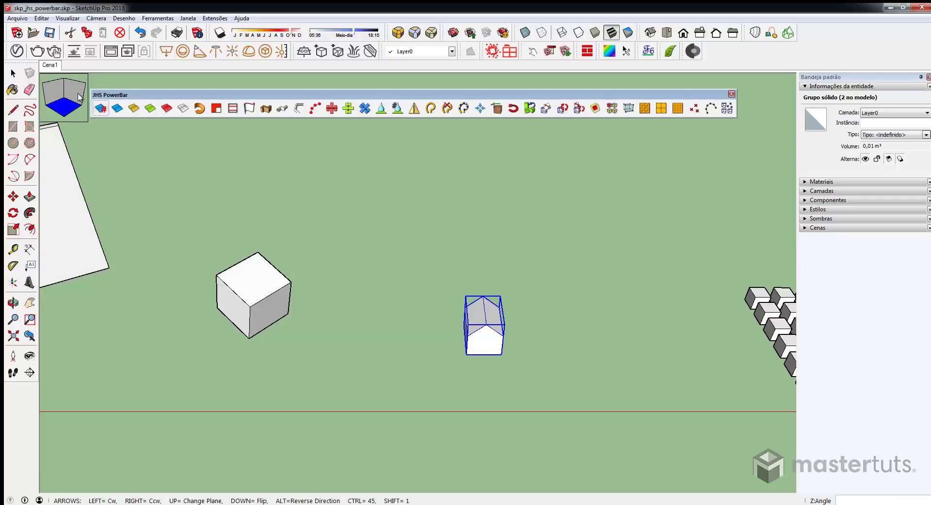
key(Up)
key(Up)
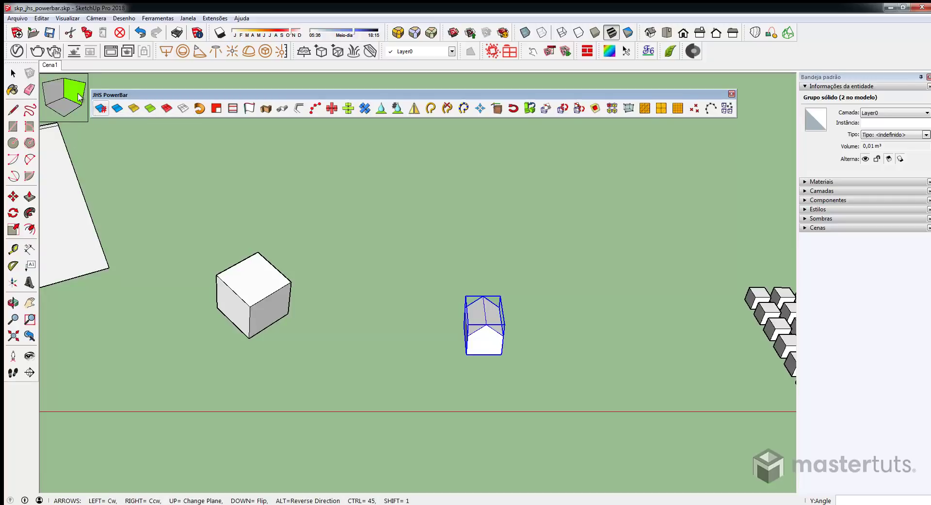
key(Up)
key(Up)
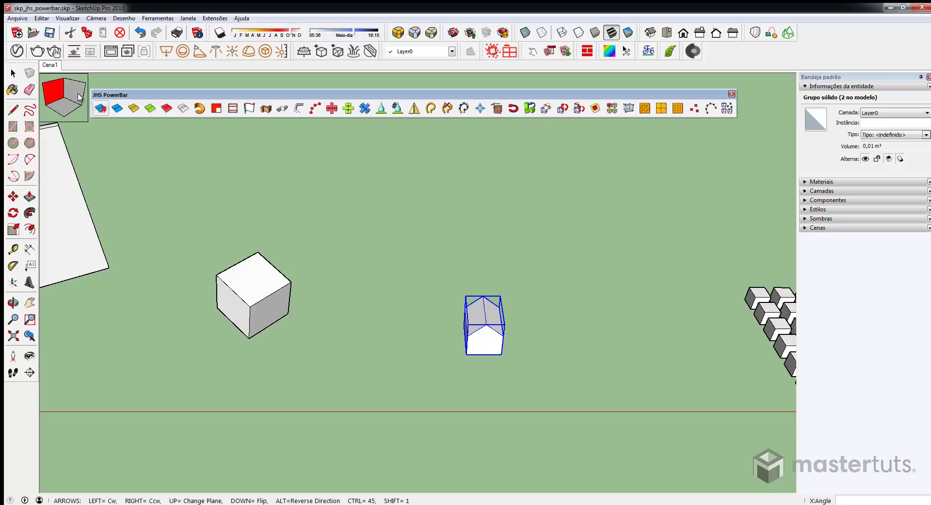
key(Up)
key(Up)
key(Up)
key(Up)
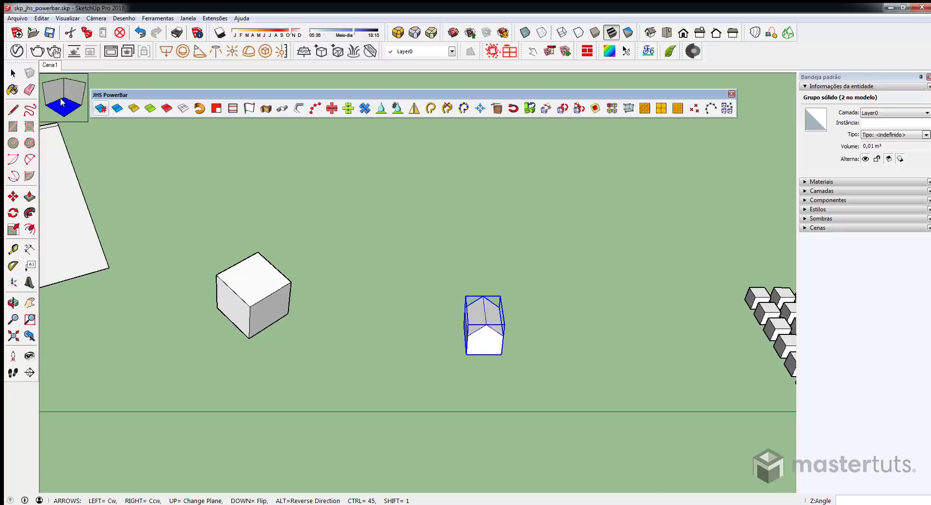
key(Up)
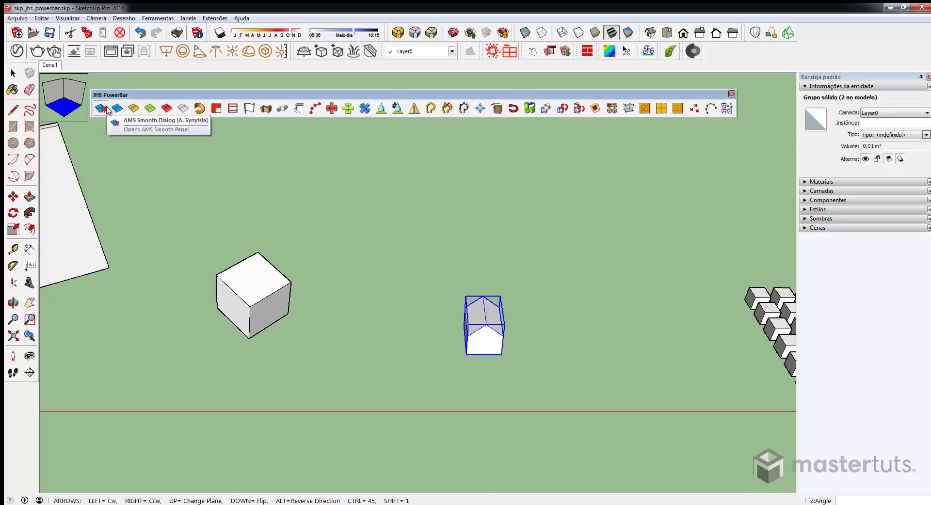
Rotate the house-shaped group clockwise about the Z axis in 15-degree increments.
key(Left)
key(Left)
key(Left)
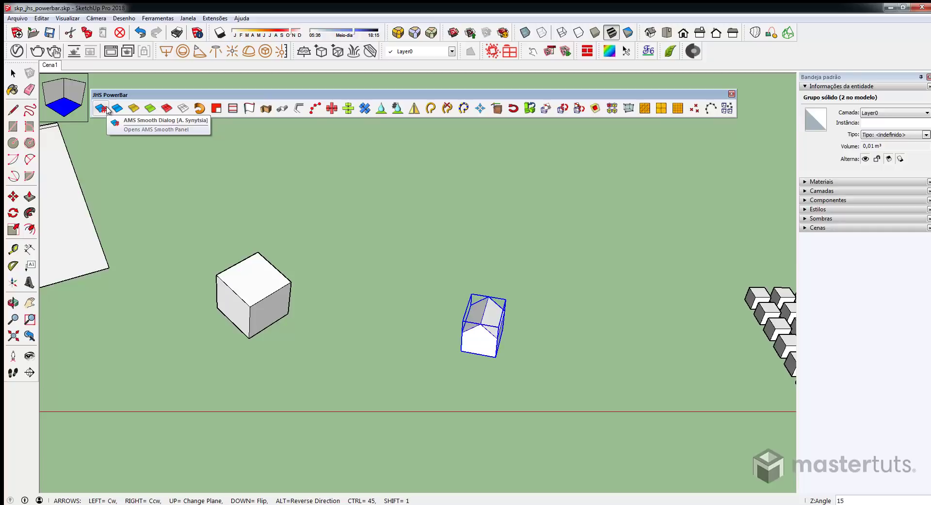
key(Left)
key(Left)
key(Left)
key(Left)
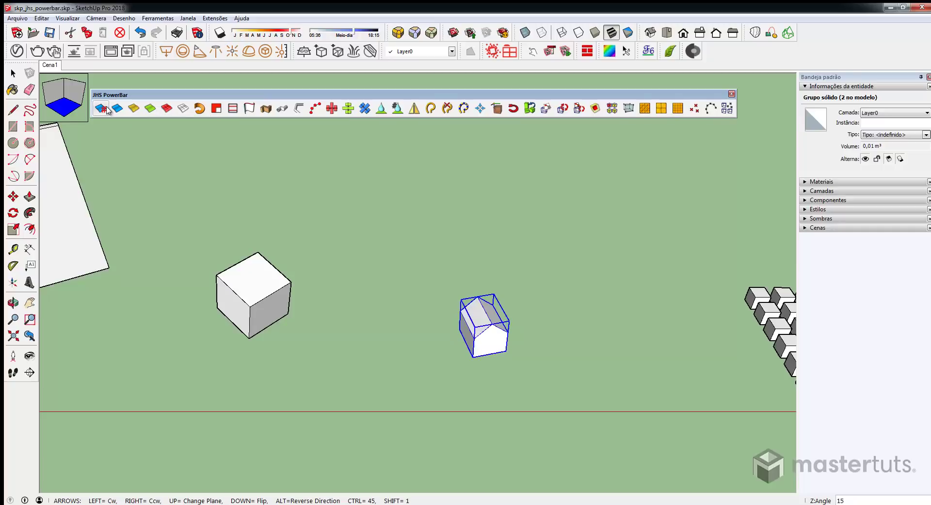
key(Left)
key(Left)
Switch to the red rotation plane and rotate the house-shaped group clockwise about the X axis in 15-degree increments.
key(Up)
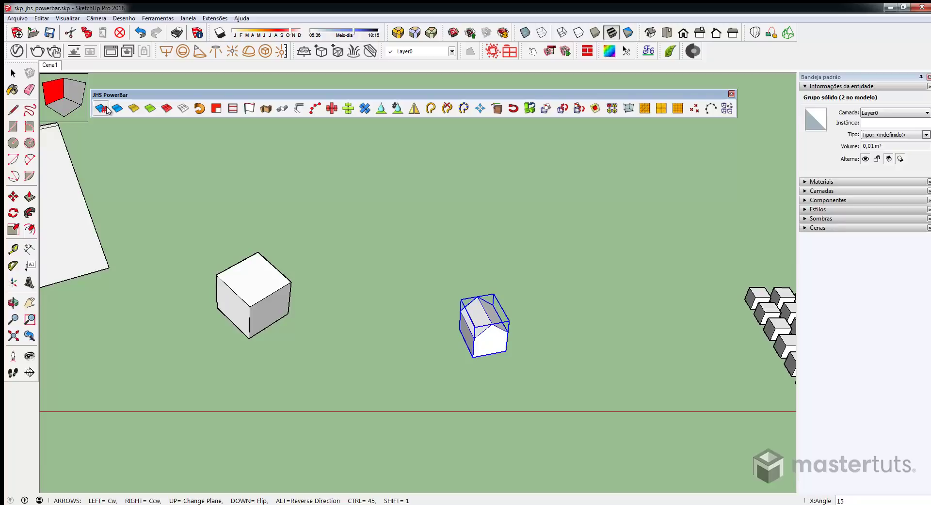
key(Left)
key(Left)
key(Left)
key(Left)
key(Left)
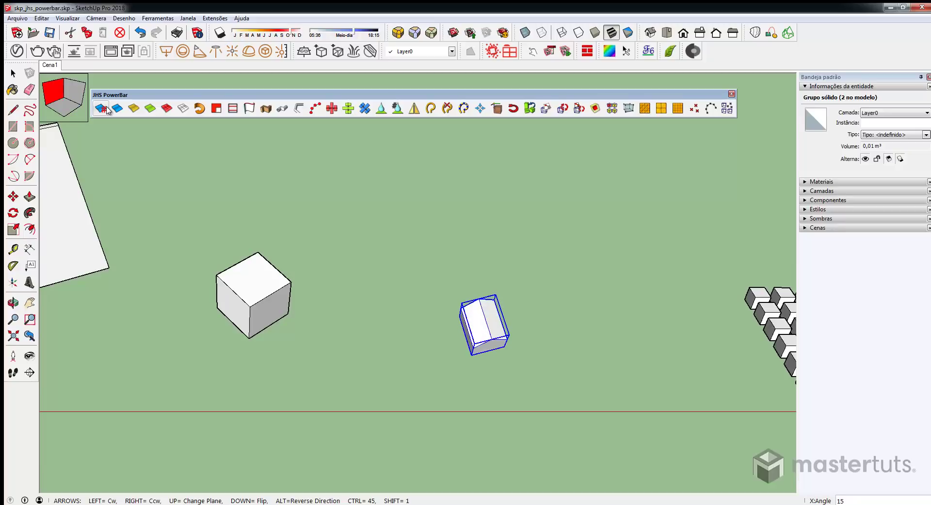
key(Left)
key(Left)
key(Left)
key(Left)
key(Left)
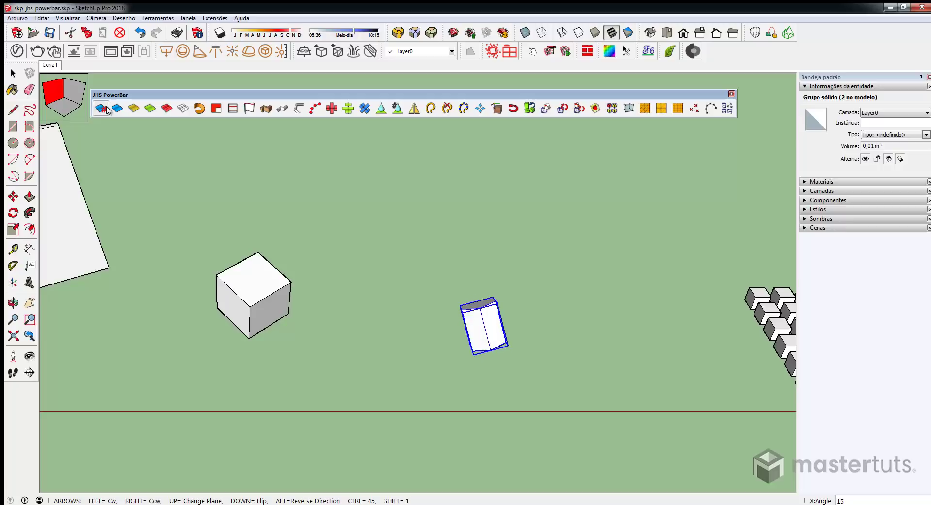
Continue rotating the house-shaped group clockwise about the X axis in 15-degree increments until it stands upright.
key(Left)
key(Left)
key(Left)
key(Left)
key(Left)
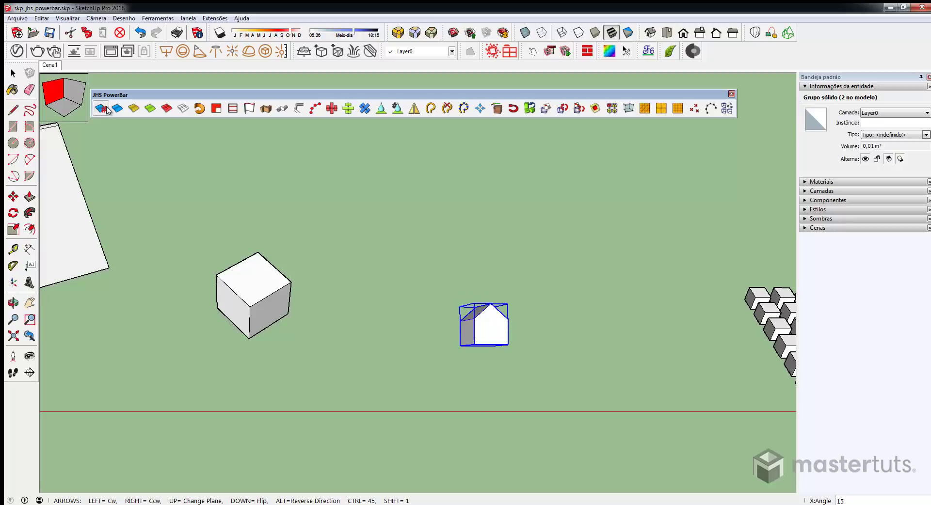
key(Left)
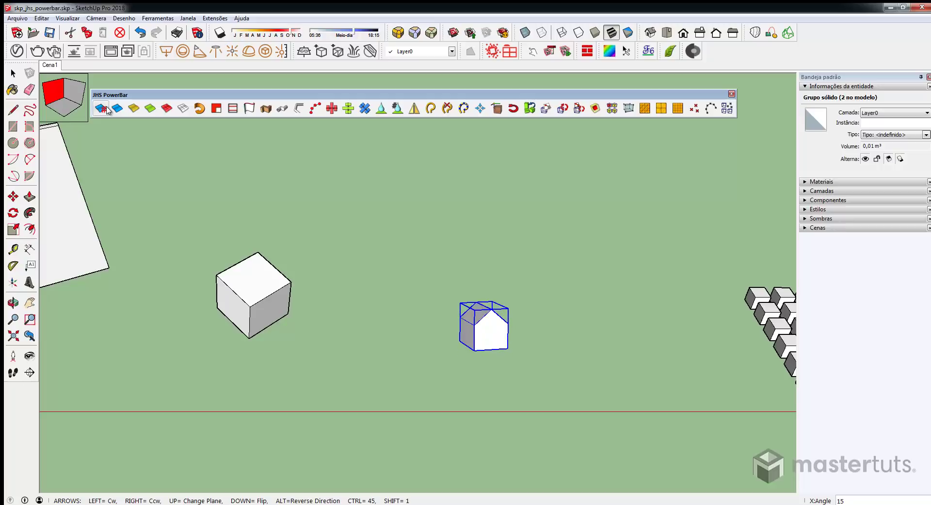
Switch to the green rotation plane, rotate the house-shaped group clockwise about the Y axis in 15-degree increments, and finish the incremental rotation.
key(Up)
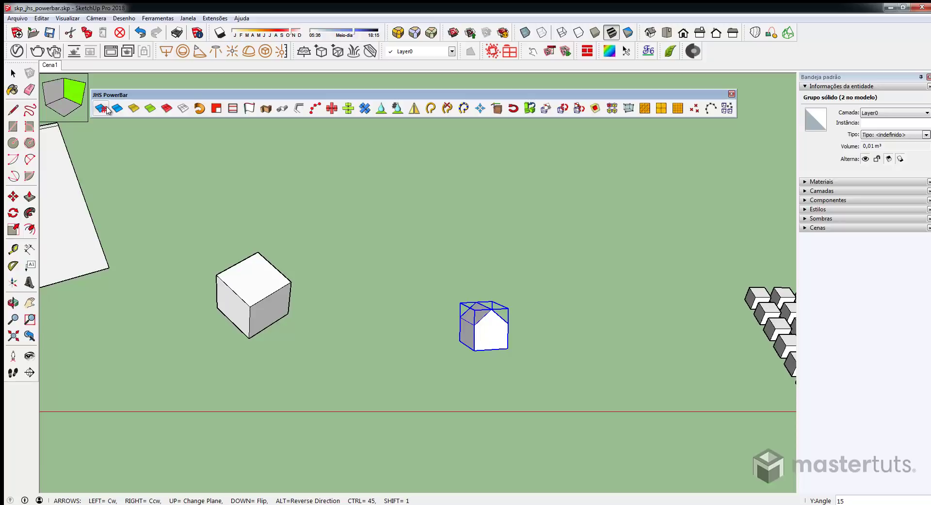
key(Left)
key(Left)
key(Left)
key(Left)
key(Left)
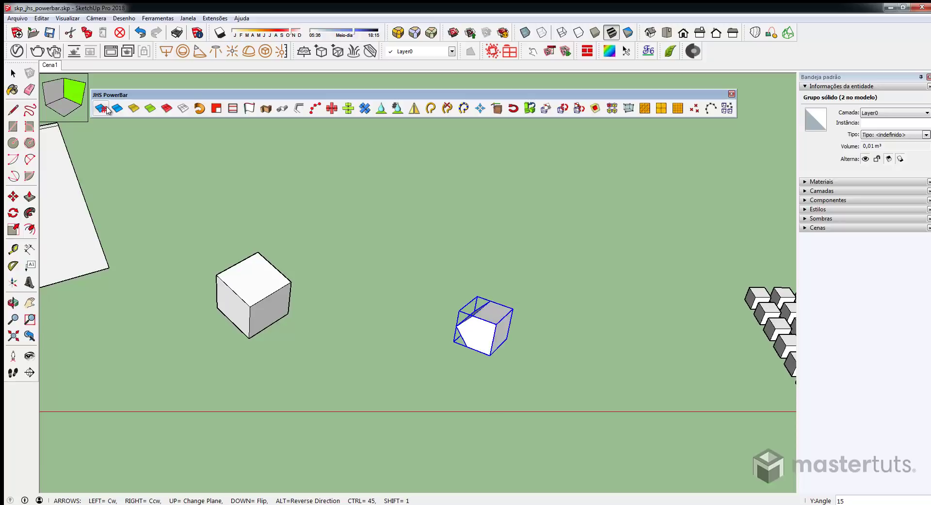
key(Left)
key(Escape)
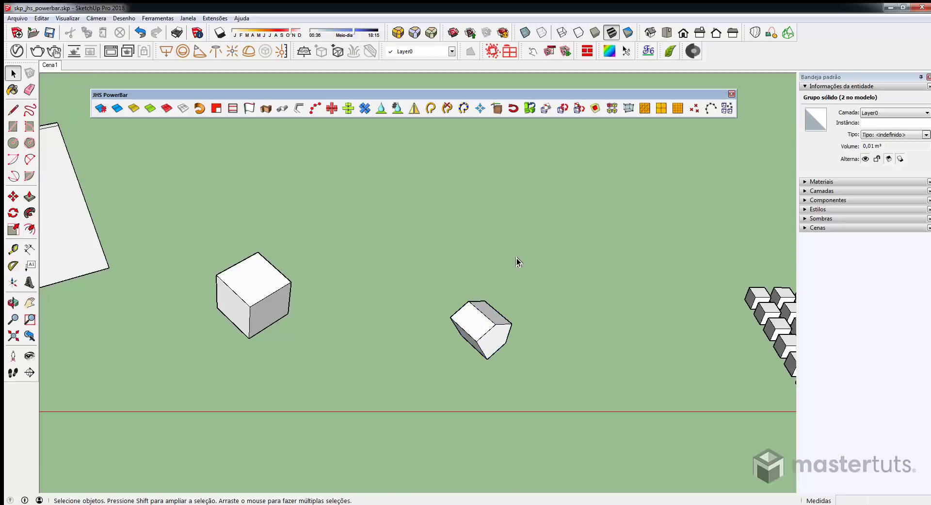
Select all 36 cubes of the leftmost of the three grids and apply random scaling to them several times.
middle_drag(517, 260, 529, 276)
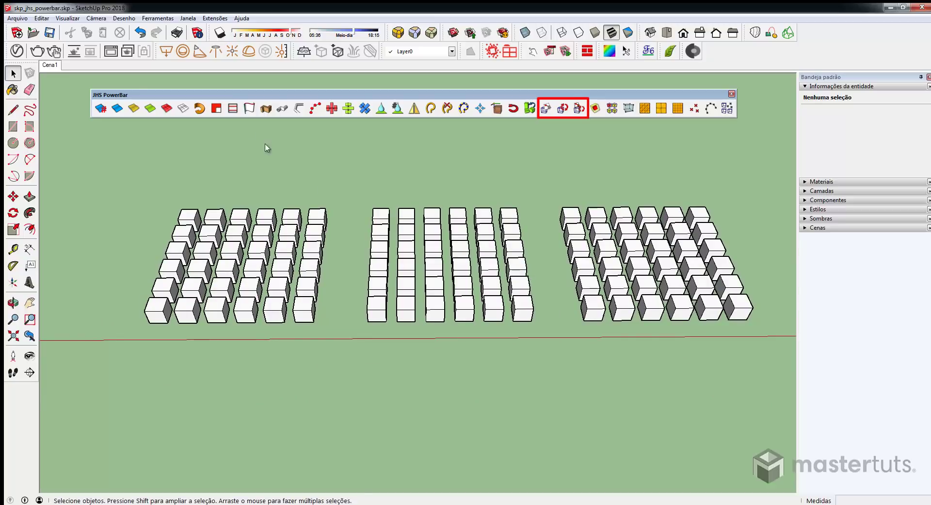
drag(137, 189, 334, 353)
click(529, 108)
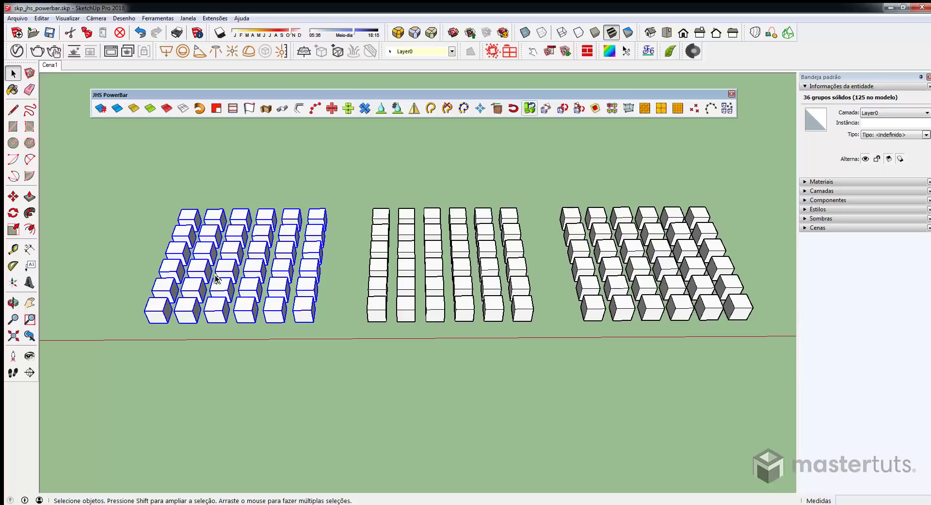
click(547, 111)
click(548, 111)
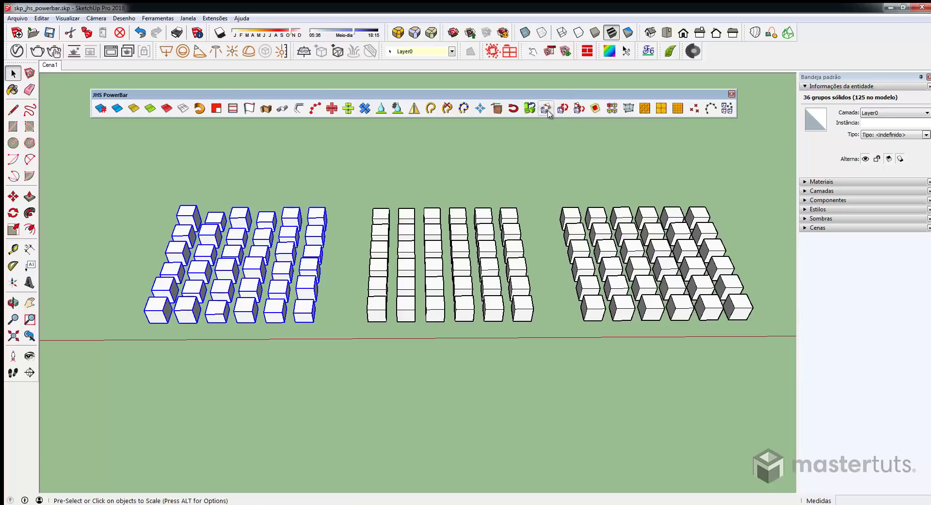
click(547, 111)
Select the 36 cubes of the middle grid and apply random rotation to them several times.
drag(346, 176, 547, 350)
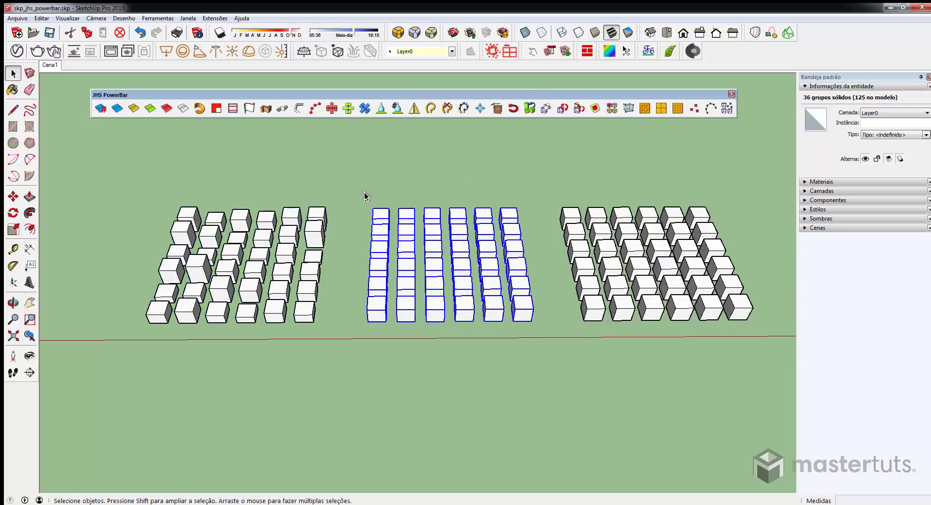
click(563, 110)
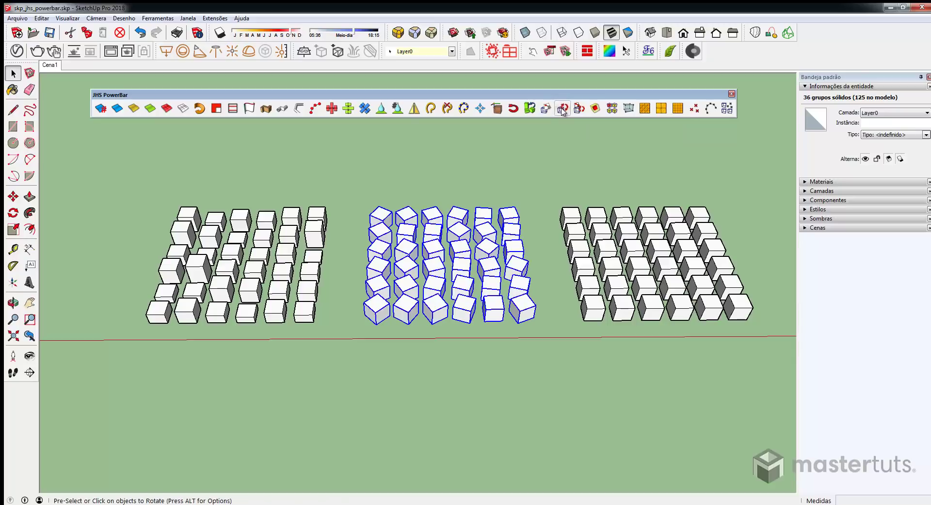
click(562, 110)
click(563, 109)
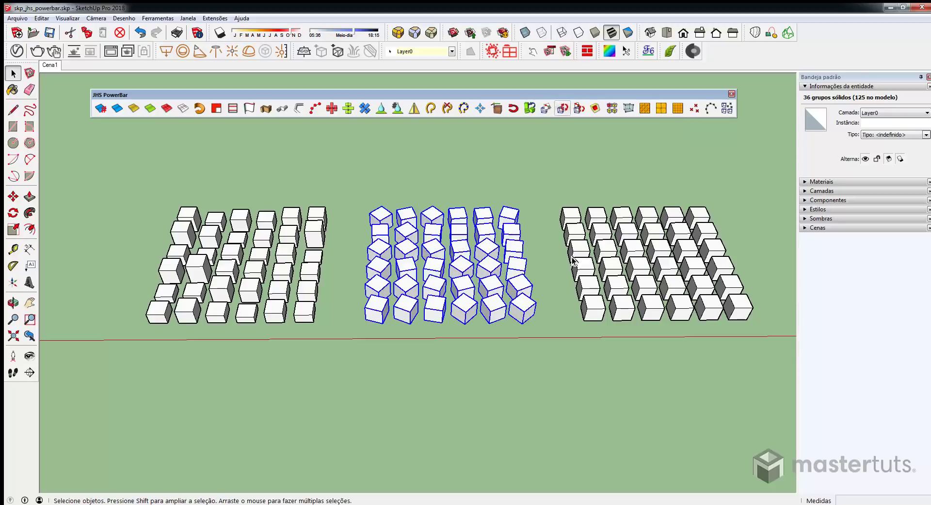
Select the 36 cubes of the grid nearest the house-shaped group and apply combined random scaling and rotation repeatedly.
middle_drag(582, 264, 432, 271)
drag(413, 172, 615, 364)
click(580, 109)
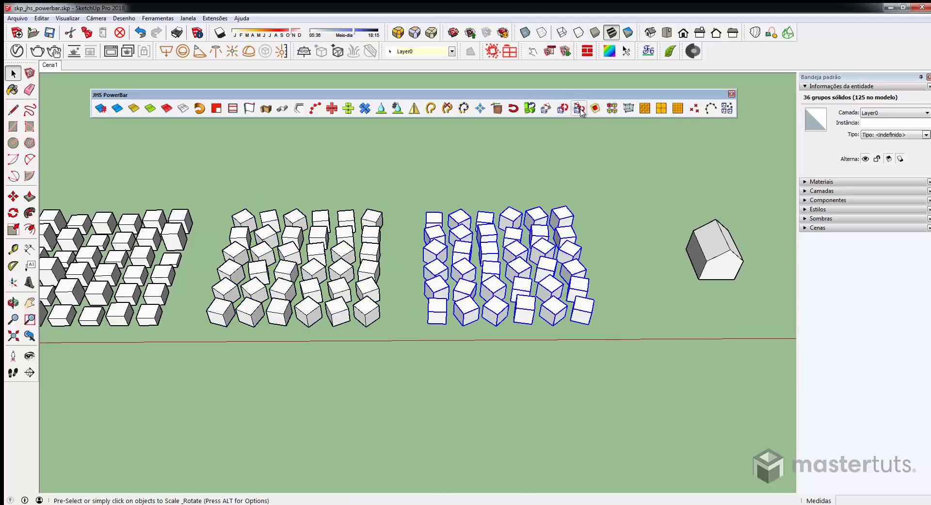
click(579, 108)
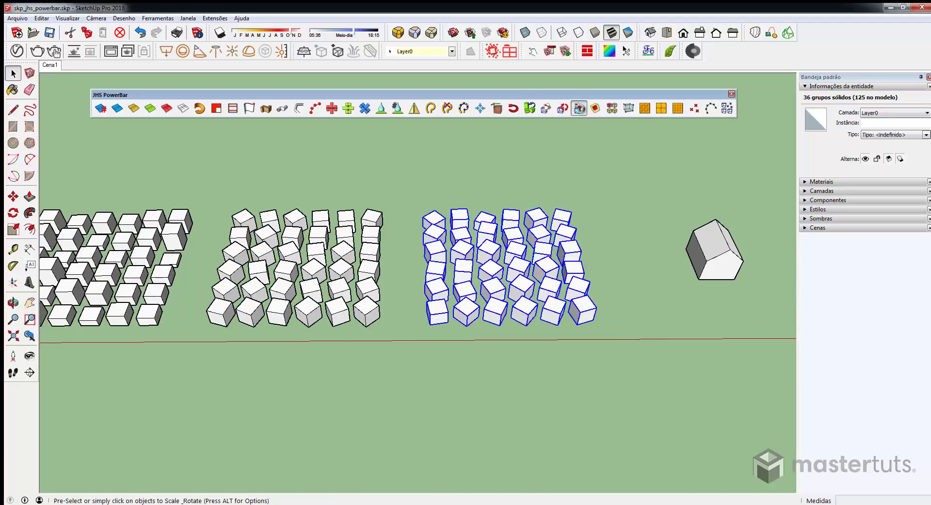
click(580, 110)
click(580, 110)
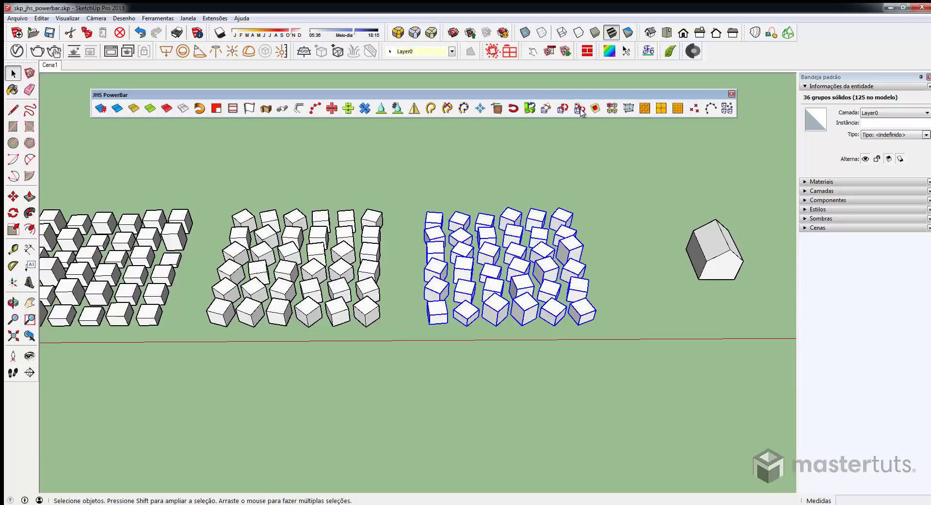
click(580, 110)
click(580, 109)
click(580, 109)
click(580, 109)
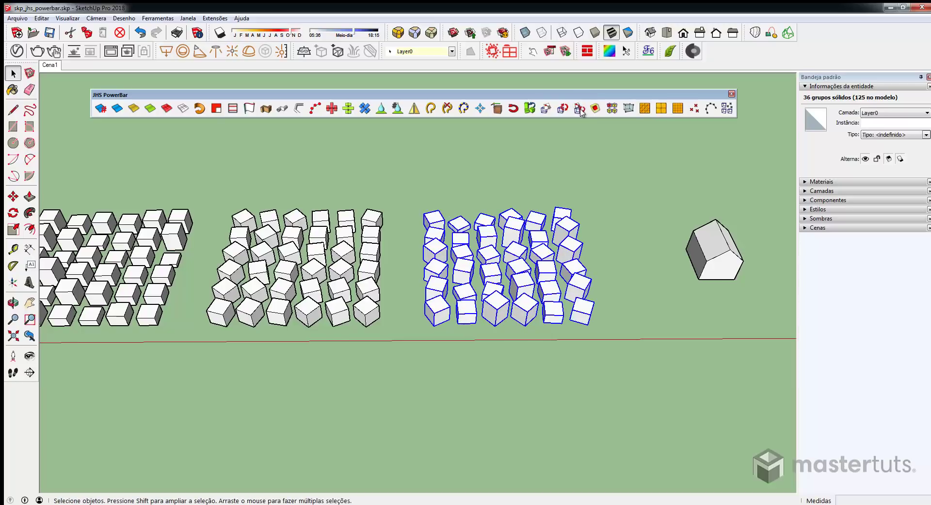
Convert the house-shaped component beside the randomized cube grids into a bounding-box proxy.
middle_drag(539, 291, 513, 187)
drag(514, 188, 443, 270)
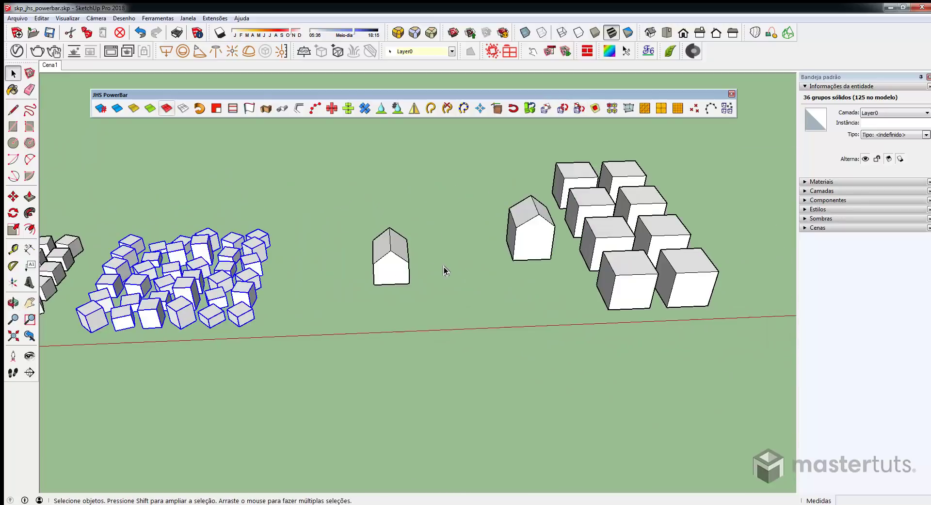
key(space)
middle_drag(443, 266, 482, 266)
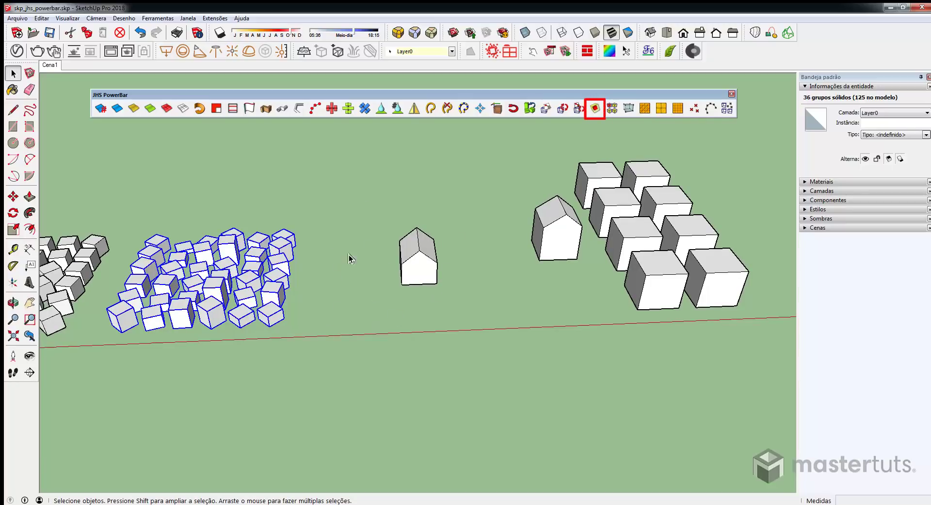
click(405, 274)
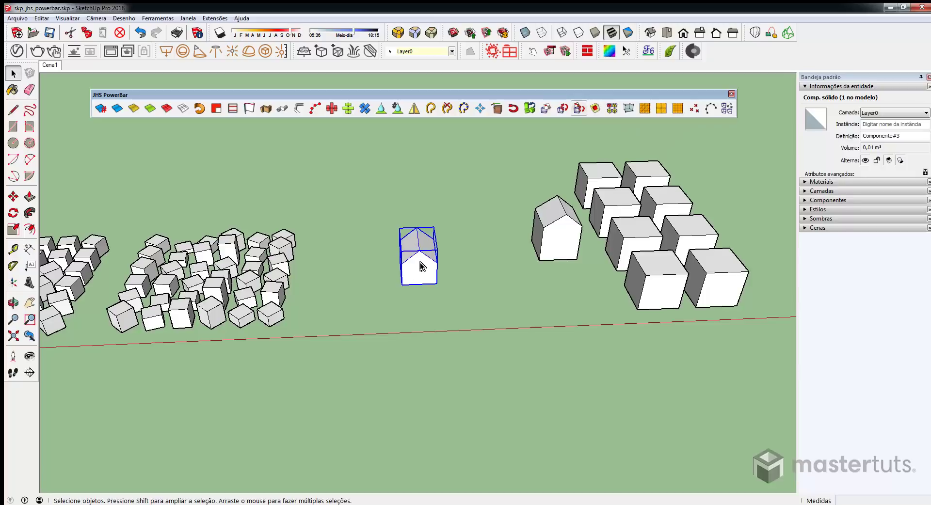
click(595, 108)
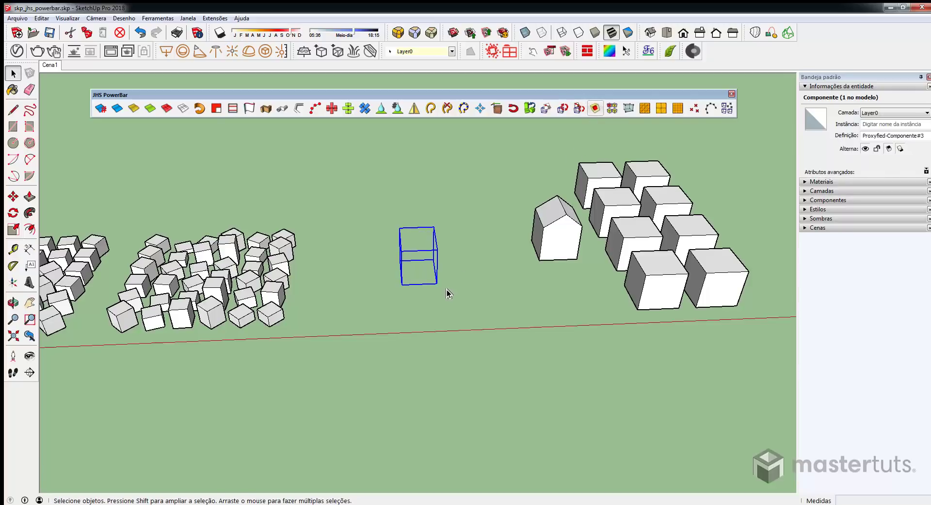
Toggle the bounding-box proxy back to the full house-shaped component.
click(397, 270)
middle_drag(461, 270, 433, 274)
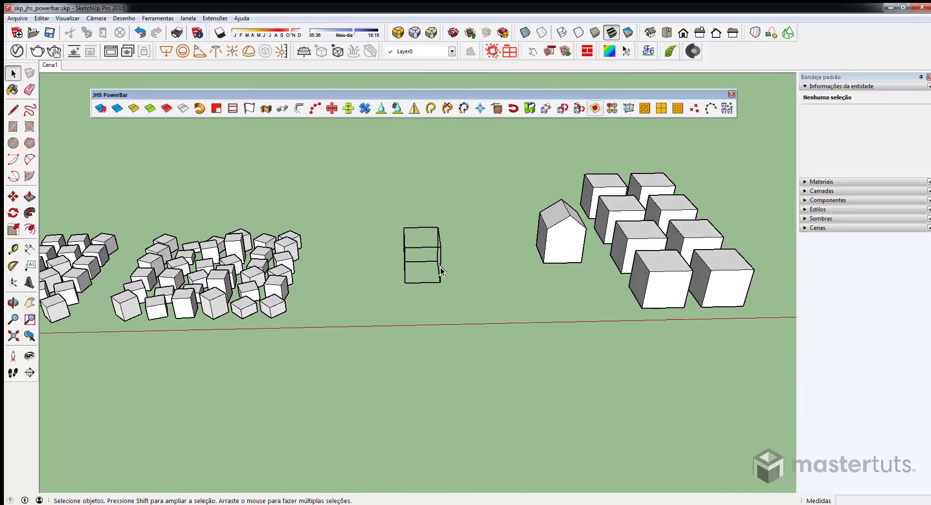
click(436, 251)
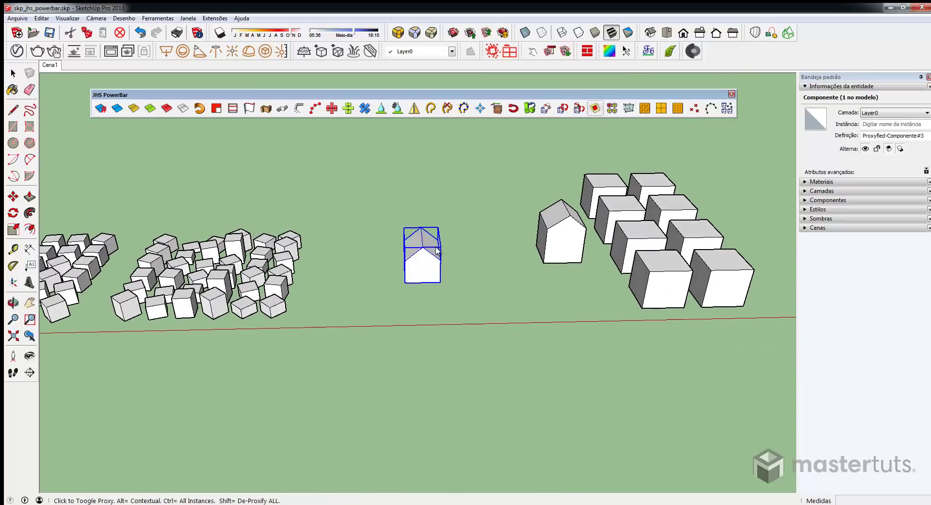
Start Composwapper and pick the house-shaped component nearest the two rows of cubes as the source component.
click(612, 108)
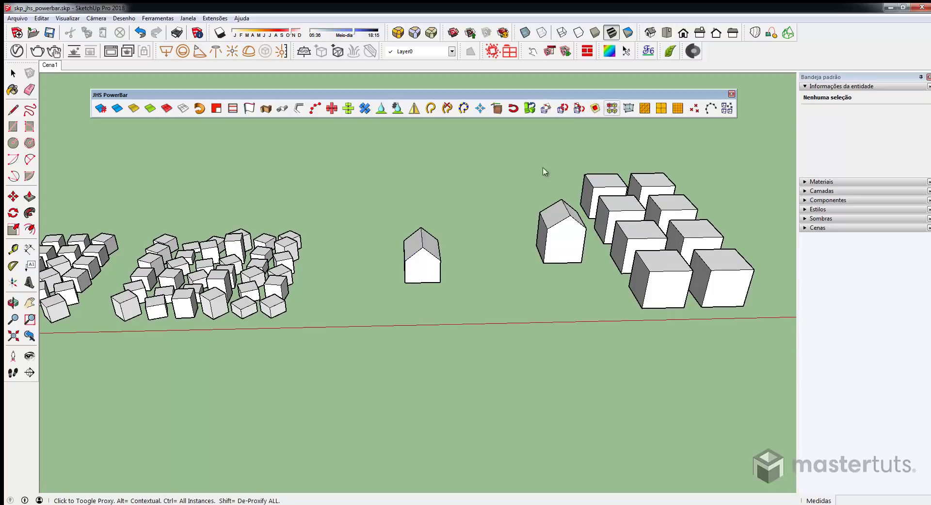
middle_drag(551, 176, 456, 339)
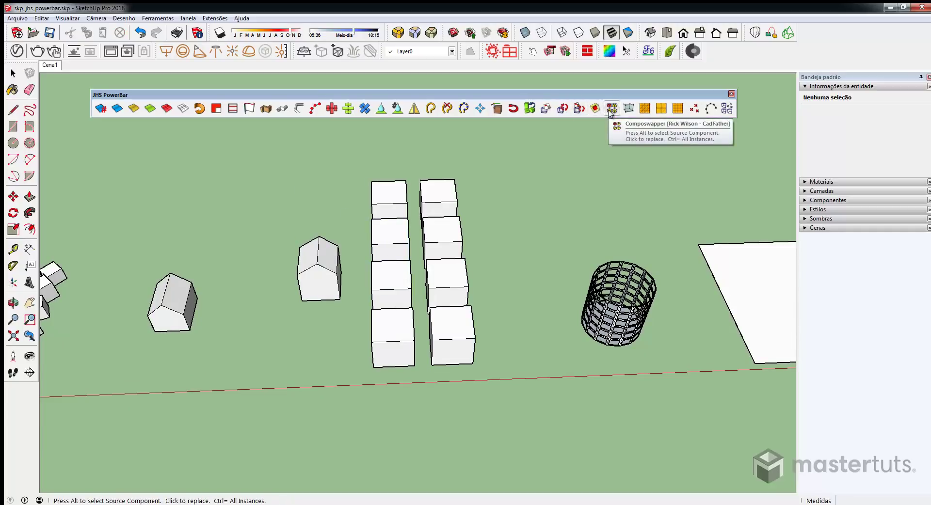
click(596, 107)
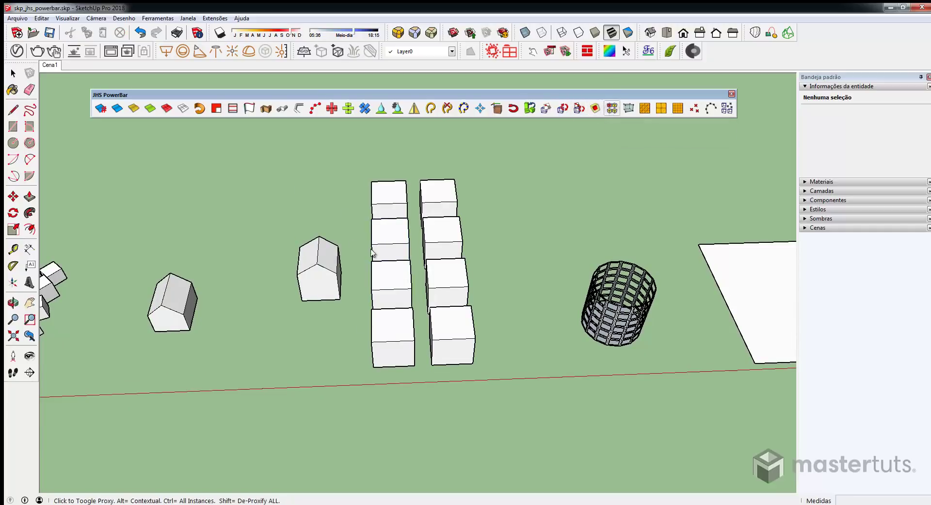
click(318, 264)
click(499, 181)
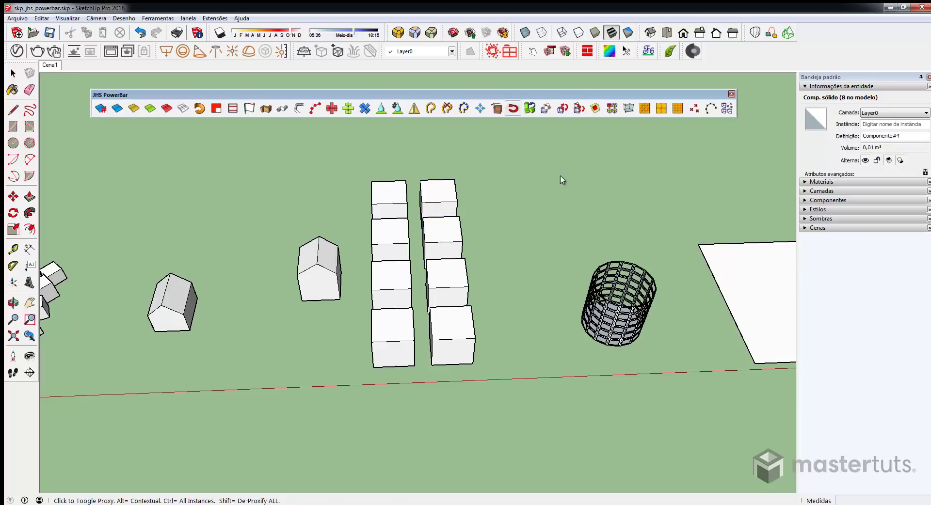
click(612, 108)
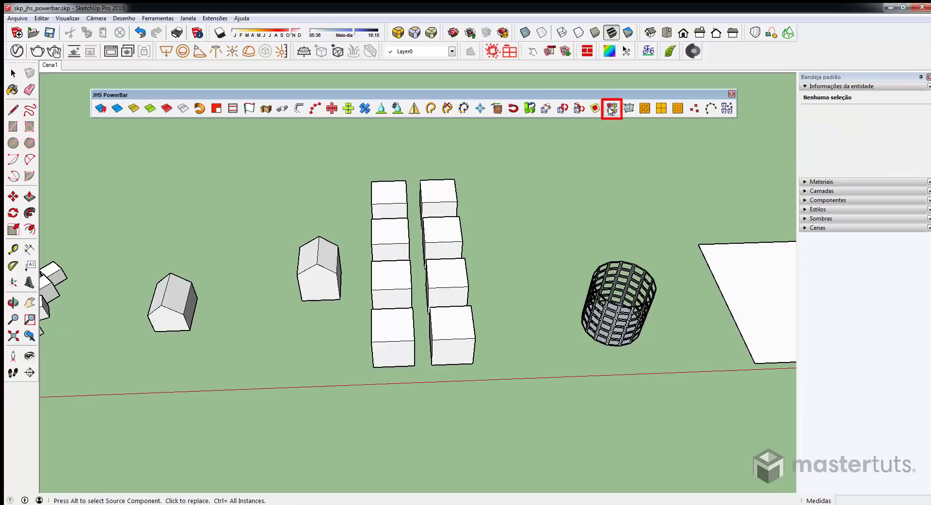
alt+click(314, 287)
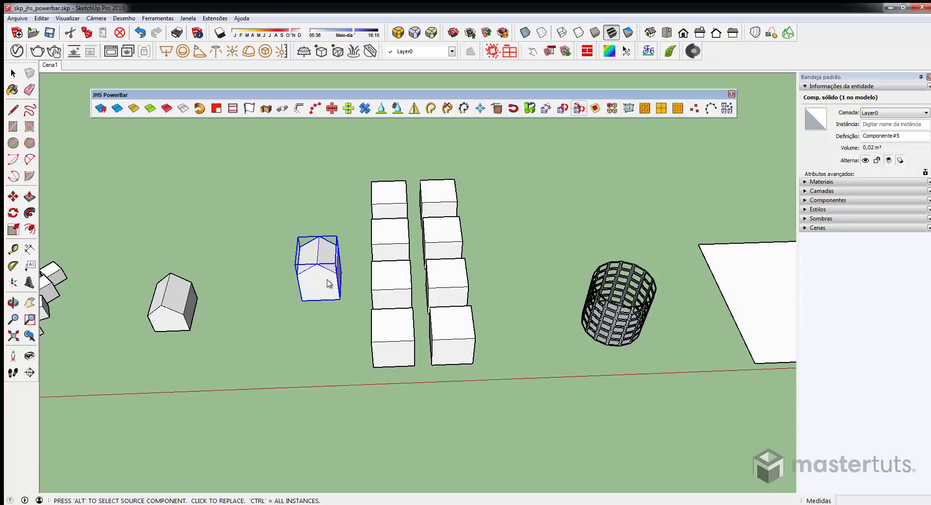
Replace the six nearest cubes in the two rows one by one with the house-shaped source component.
click(401, 340)
click(449, 330)
click(446, 286)
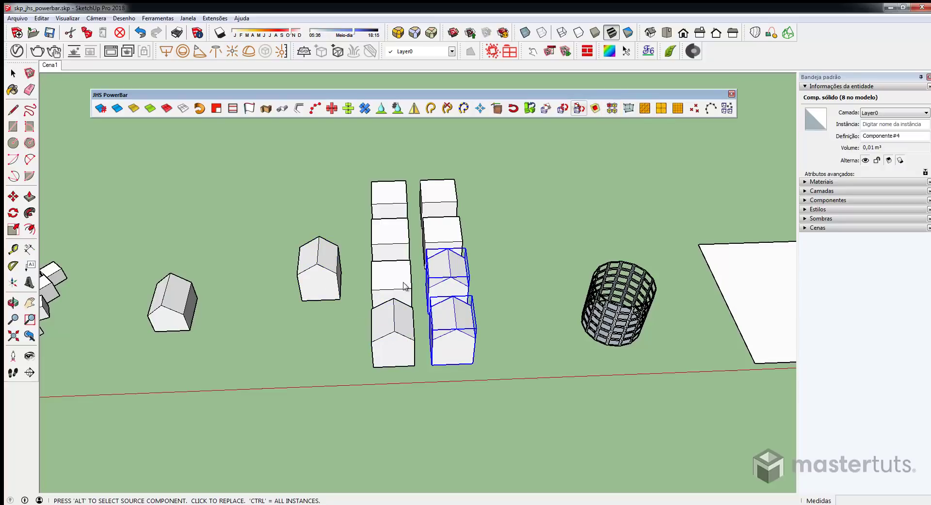
click(403, 286)
click(391, 237)
click(442, 233)
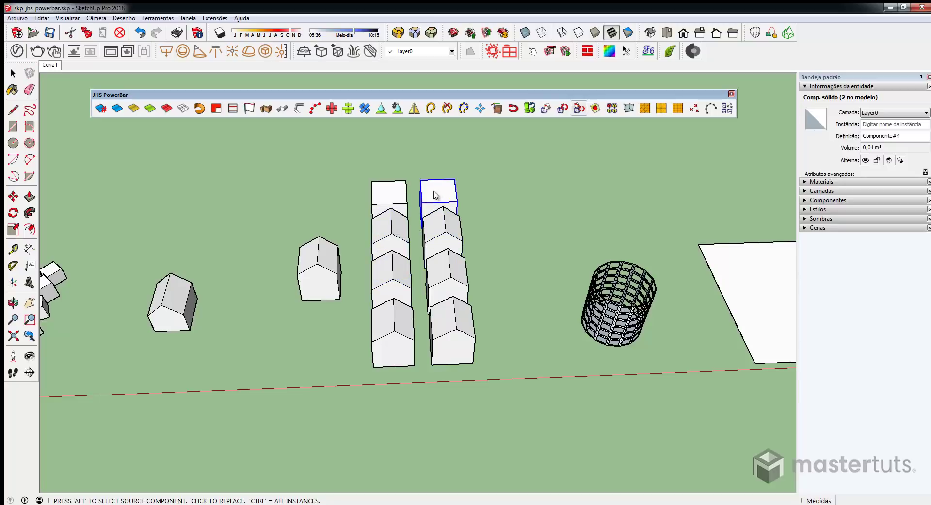
Undo all the individual cube replacements in the two rows.
key(ctrl+z)
key(ctrl+z)
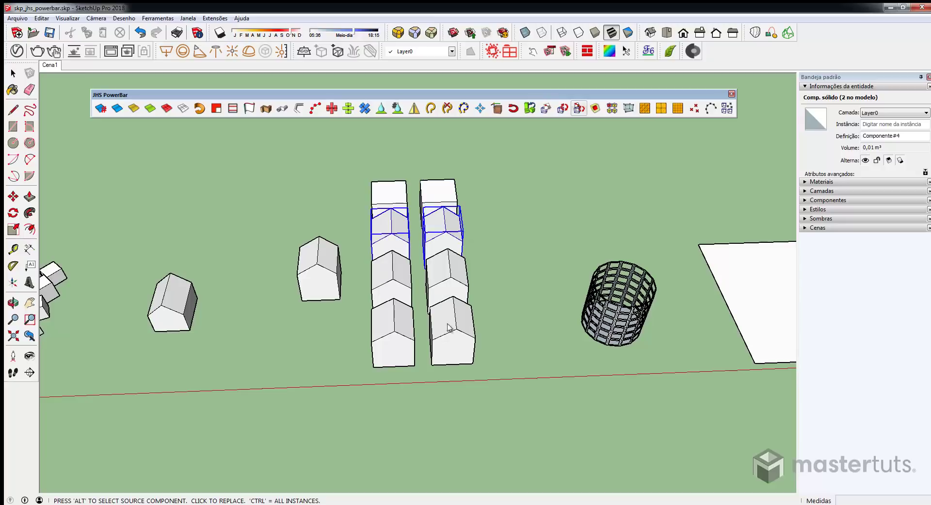
key(ctrl+z)
key(ctrl+z)
key(ctrl+z)
key(ctrl+z)
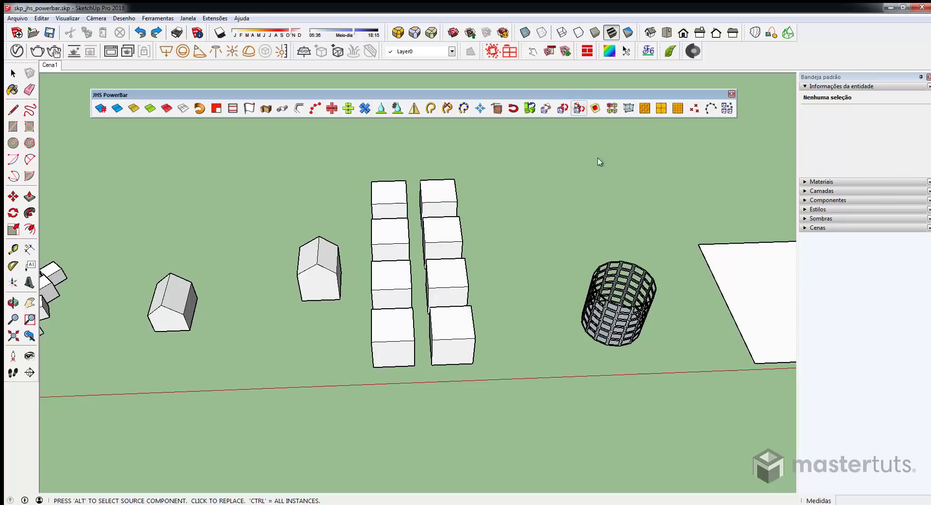
With Composwapper, use the house-shaped component beside the two rows as source and replace all cube instances at once, then clear the selection.
click(611, 108)
alt+click(320, 278)
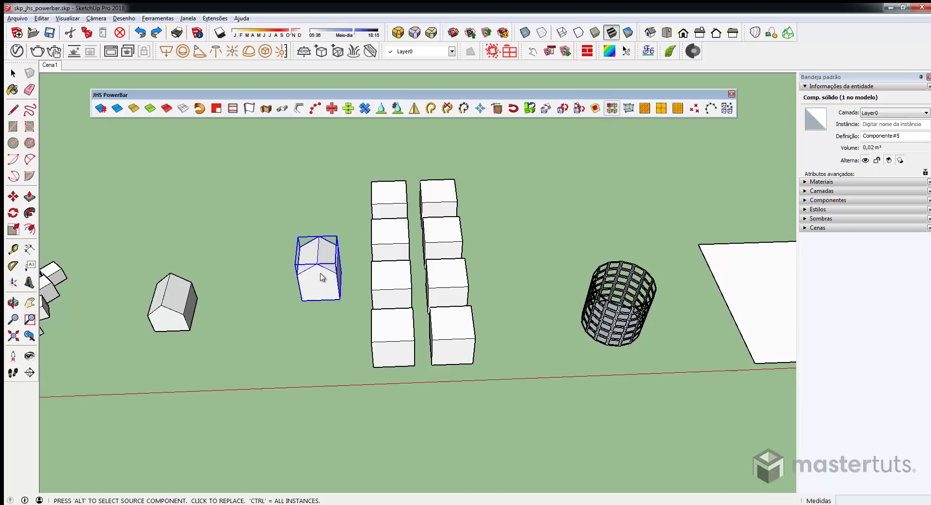
ctrl+click(390, 340)
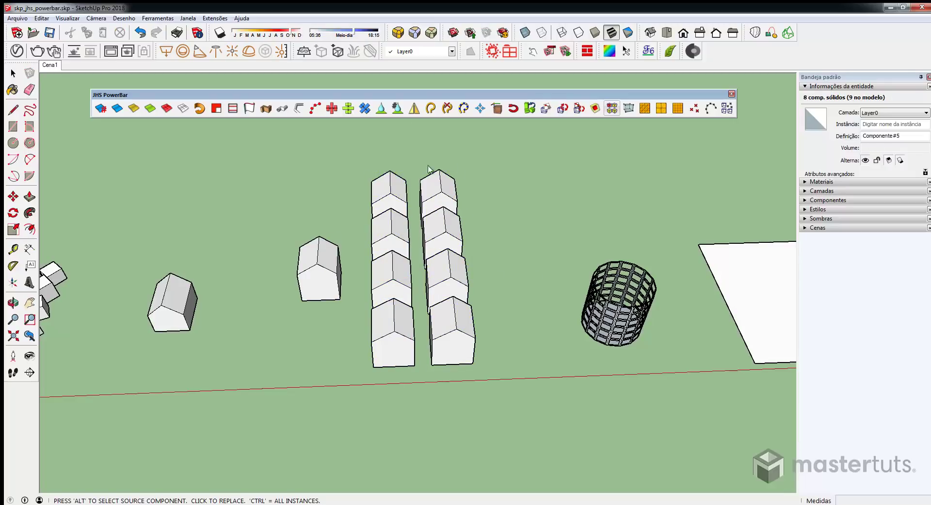
mouse_move(430, 276)
middle_down()
mouse_move(366, 187)
mouse_move(429, 281)
middle_up()
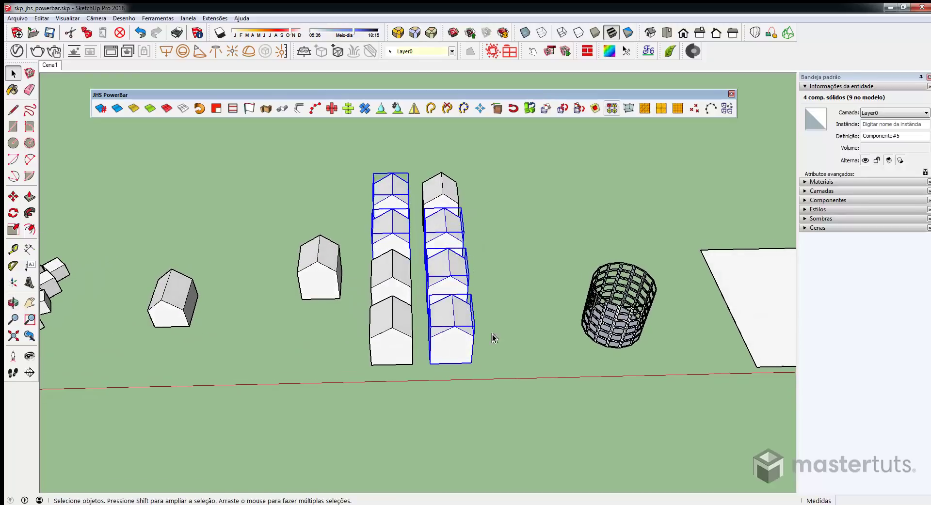
middle_drag(493, 337, 448, 301)
click(485, 310)
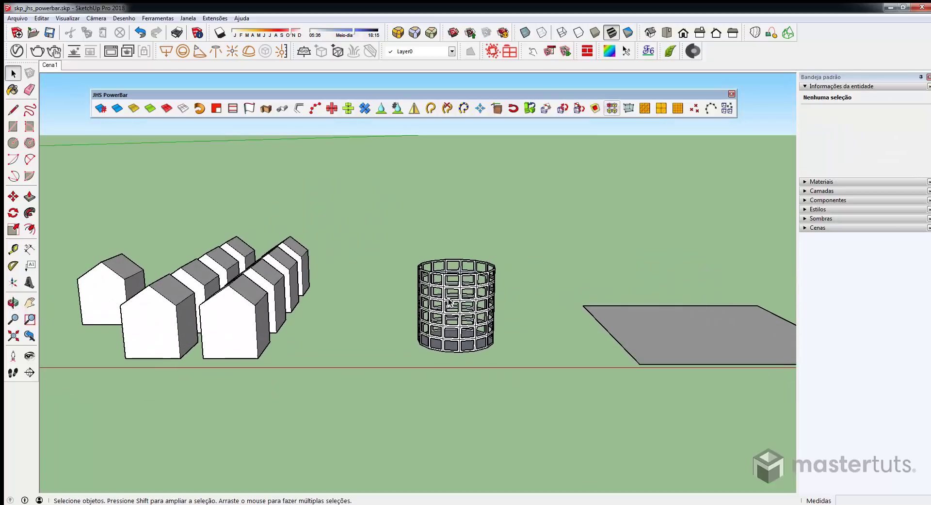
Select the cylindrical lattice group and add a 3 x 3 Freeform Deformation control-point cage around it.
middle_drag(481, 345, 475, 340)
click(471, 324)
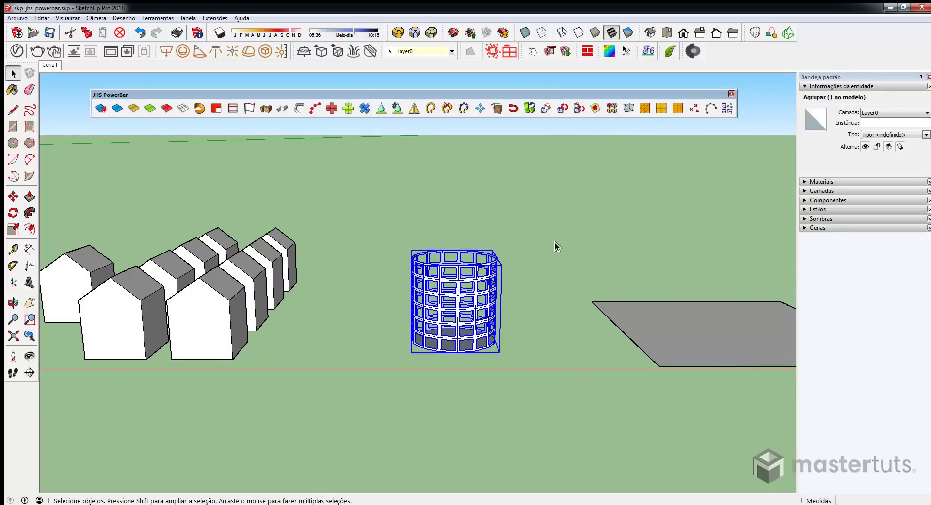
middle_drag(555, 243, 555, 199)
middle_drag(550, 248, 534, 215)
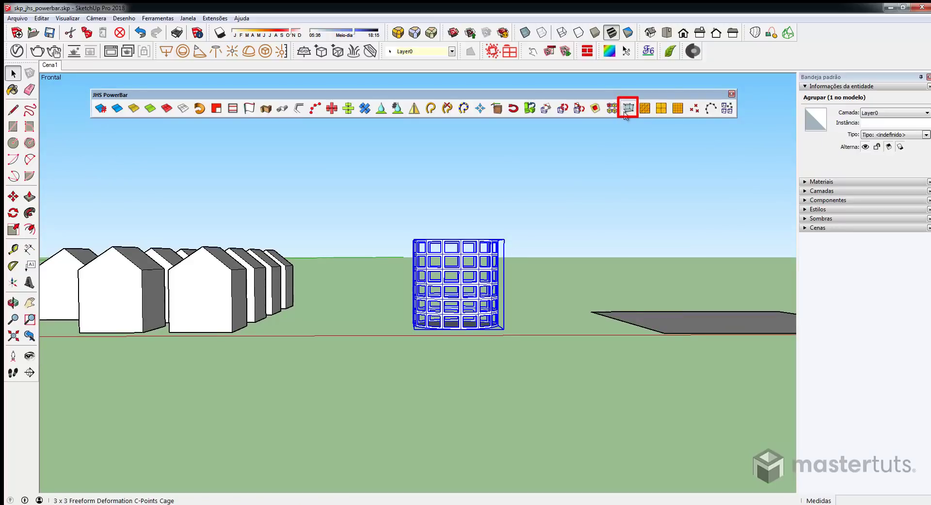
middle_drag(519, 239, 507, 260)
scroll(509, 260, up, 3)
scroll(507, 261, up, 1)
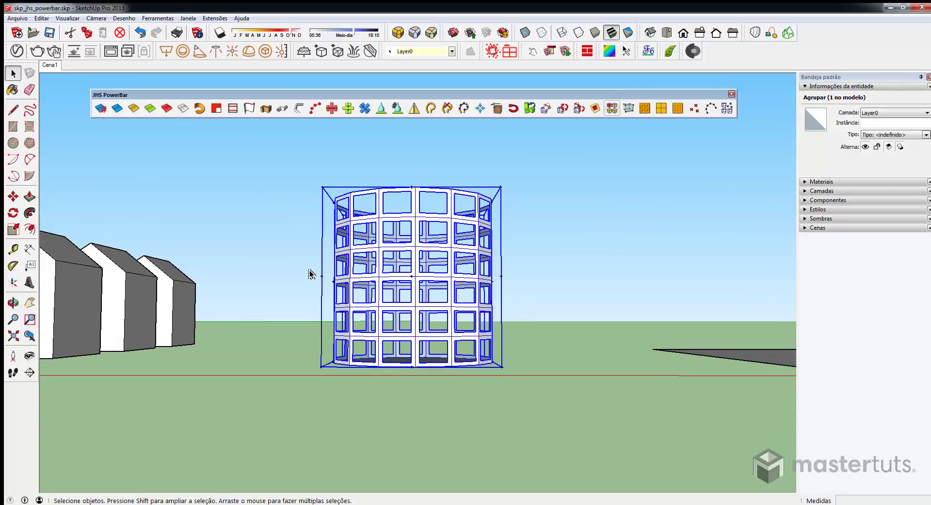
middle_drag(451, 280, 477, 238)
Open the cage's control points and scale the top layer of points outward about its centre to flare the lattice's rim.
double_click(499, 236)
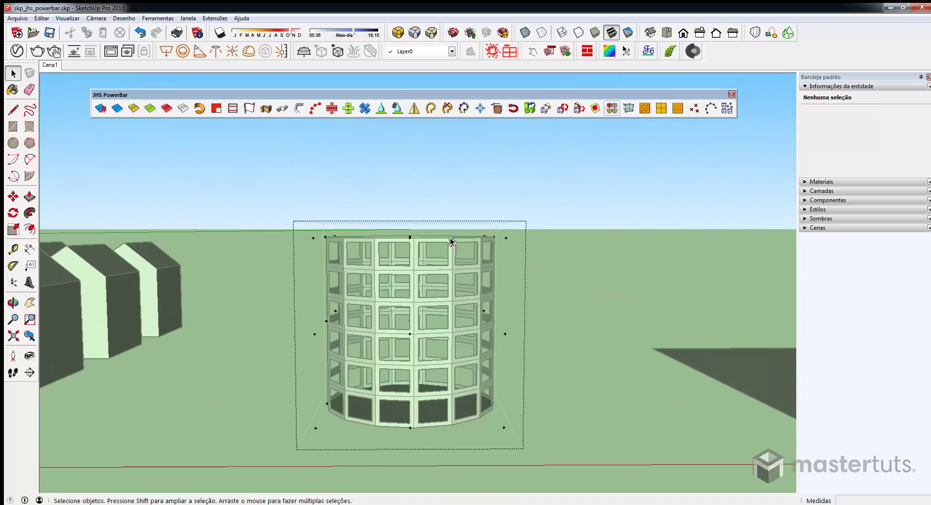
drag(272, 208, 572, 261)
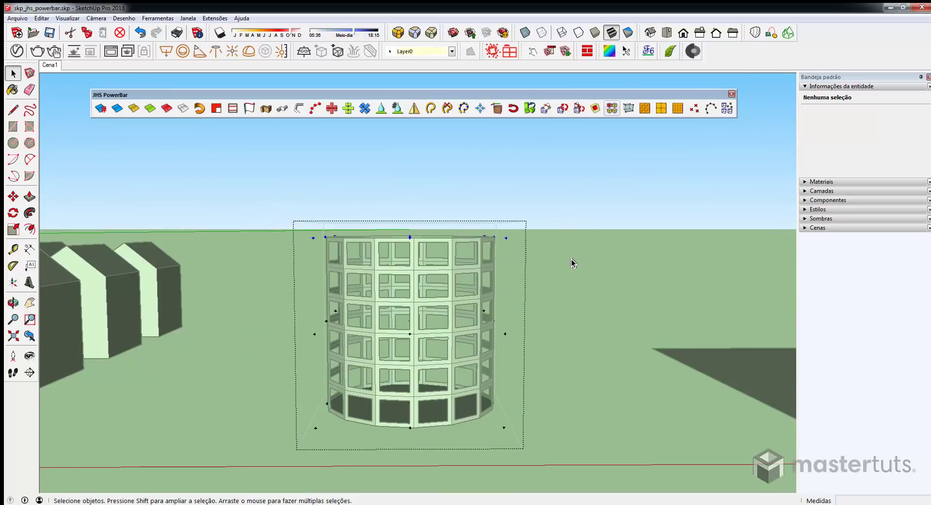
key(s)
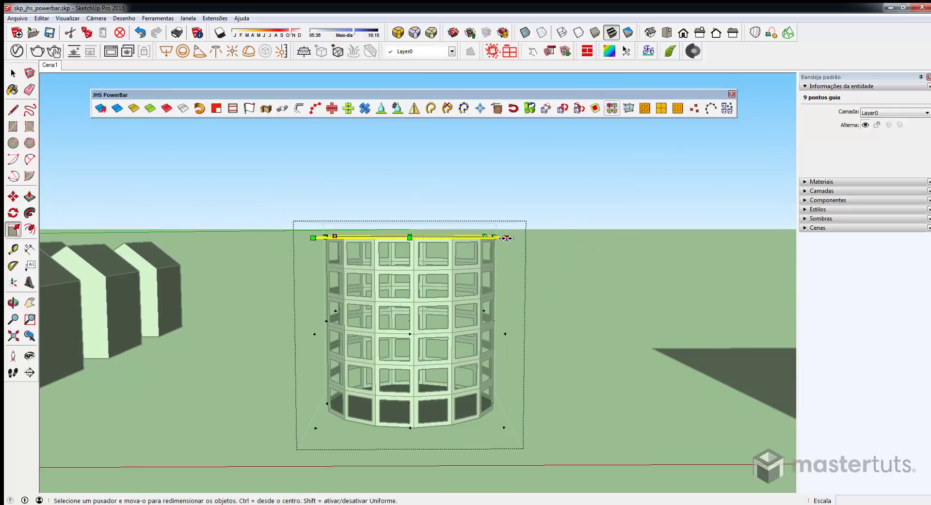
drag(508, 239, 529, 239)
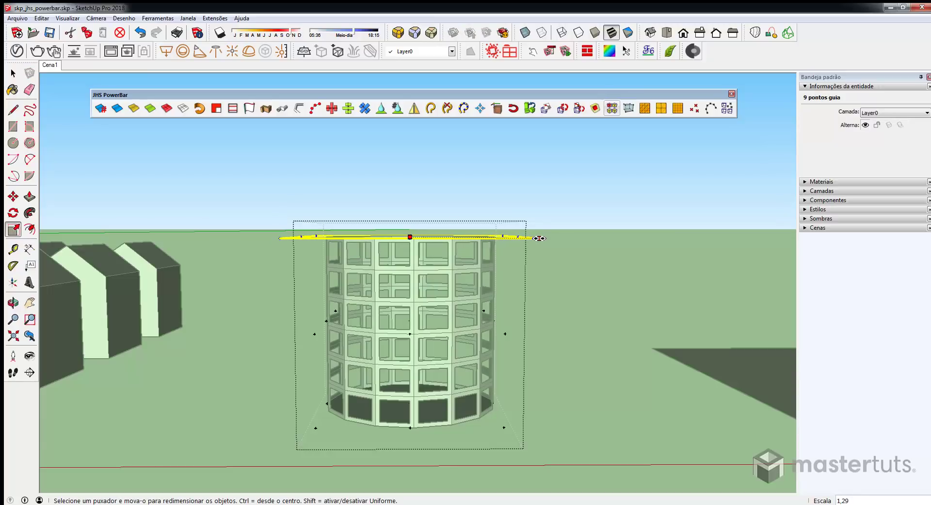
drag(548, 239, 543, 245)
middle_drag(528, 257, 438, 409)
key(F2)
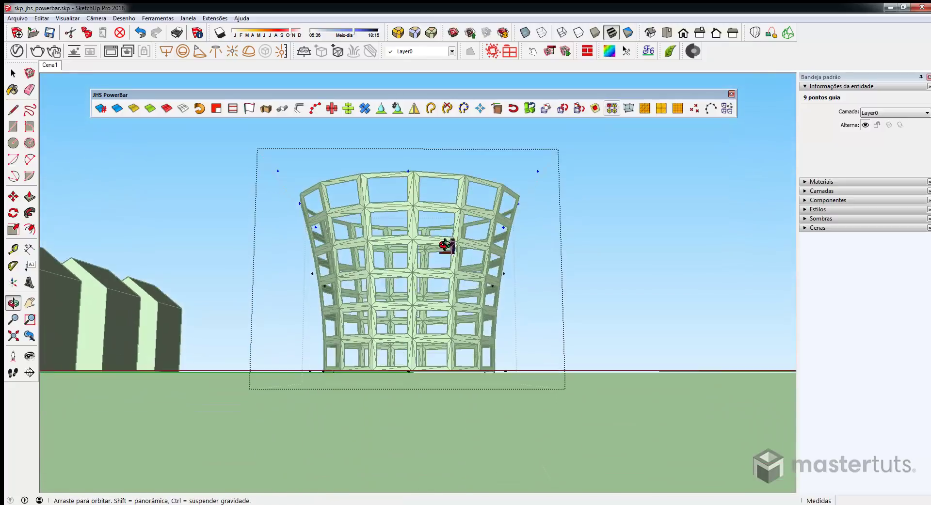
Scale the middle layer of cage control points outward about its centre to bulge the lattice's mid-height.
key(s)
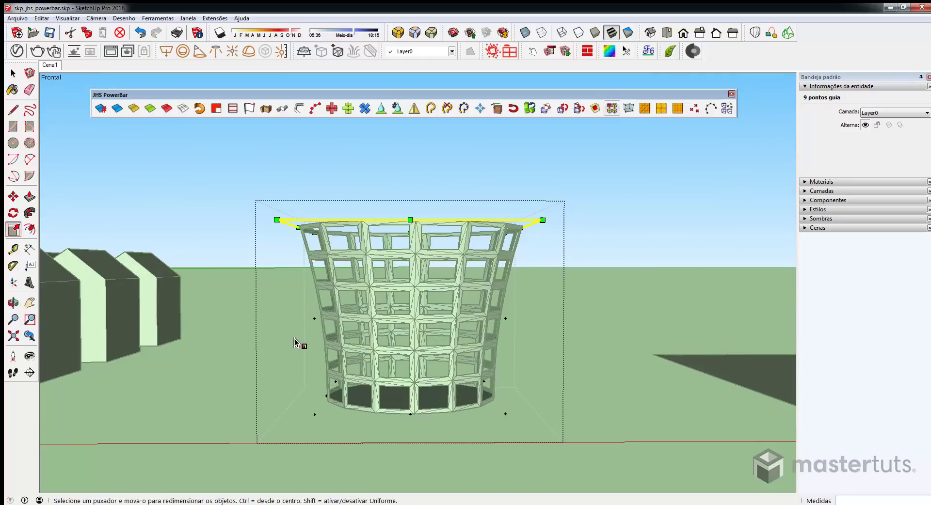
key(space)
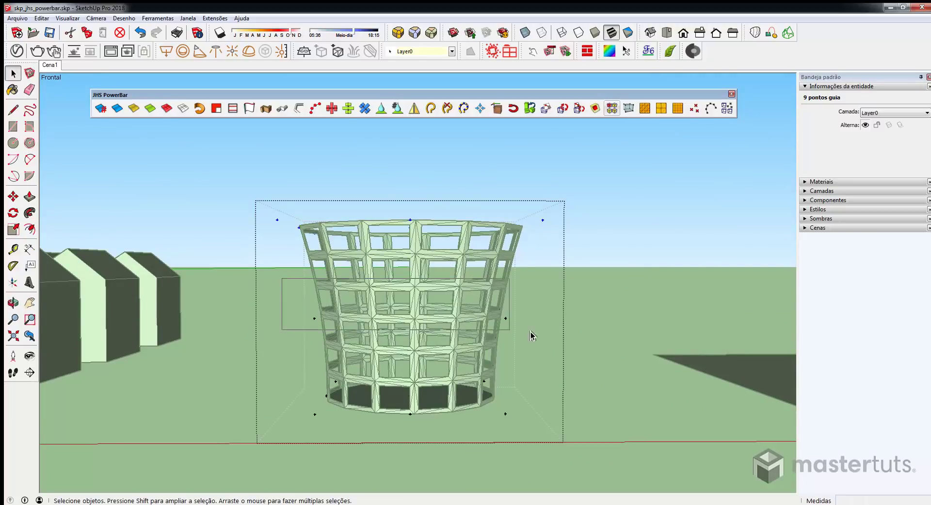
middle_drag(412, 305, 401, 323)
key(s)
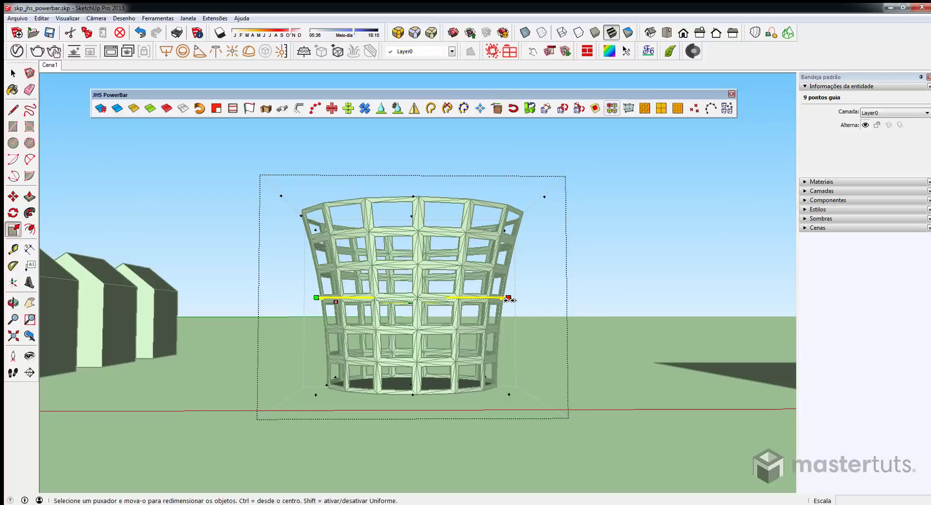
drag(522, 298, 550, 297)
key(space)
Scale the bottom layer of cage control points inward to narrow the lattice's base, and close the cage group.
drag(282, 353, 607, 358)
key(s)
key(o)
key(space)
click(607, 358)
middle_drag(420, 302, 418, 335)
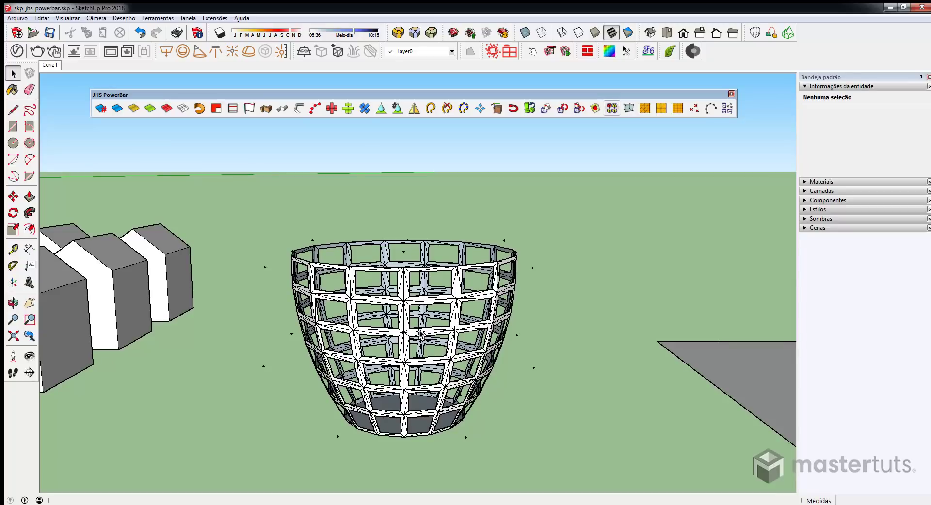
Open the deformed lattice group, smooth the edges of all its geometry, and close the group.
double_click(410, 330)
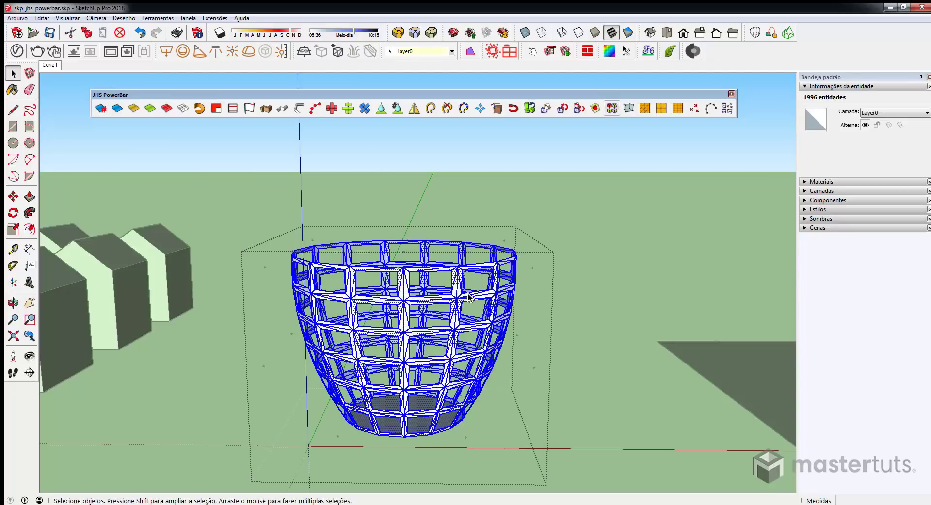
click(117, 109)
click(513, 426)
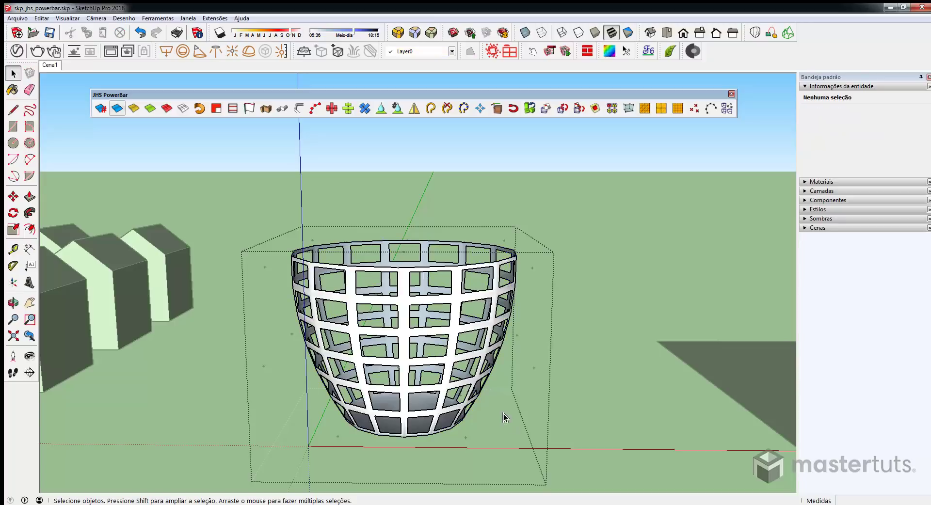
middle_drag(503, 416, 398, 354)
key(F4)
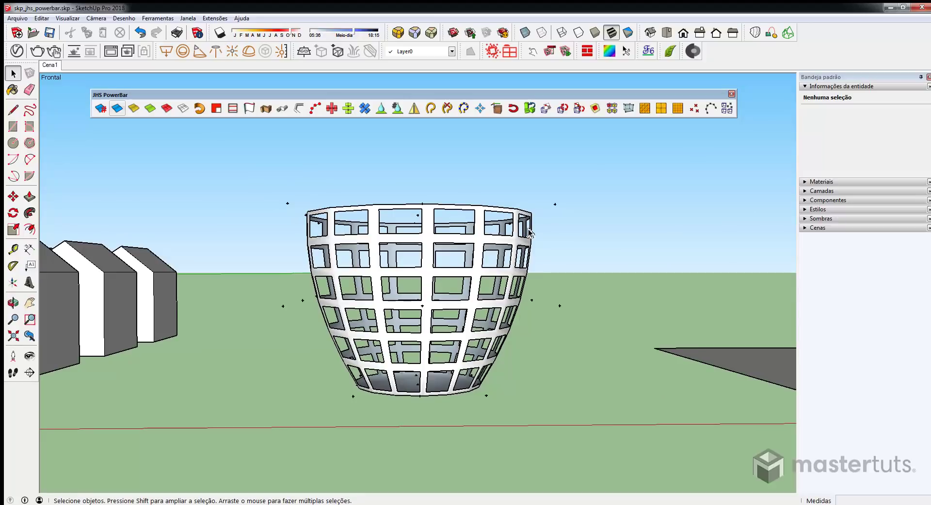
shift+middle_drag(529, 306, 438, 400)
click(30, 334)
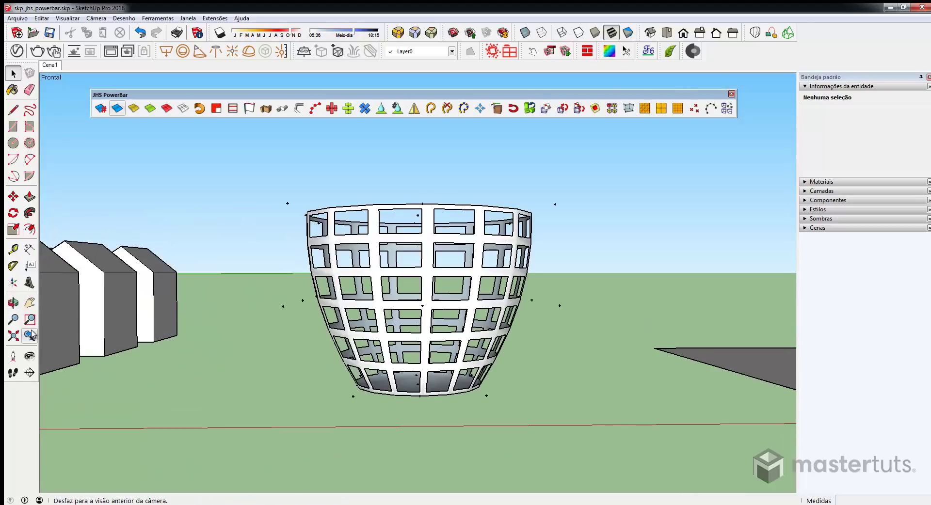
Select the square face, generate a mesh on it with a 0.25 m cell size, and undo the mesh.
middle_drag(444, 312, 417, 339)
scroll(416, 339, down, 6)
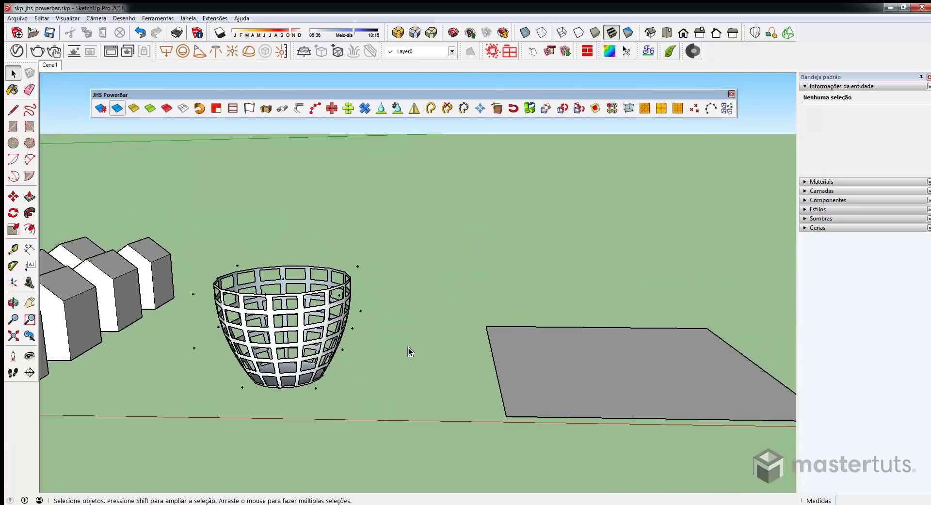
middle_drag(492, 326, 411, 352)
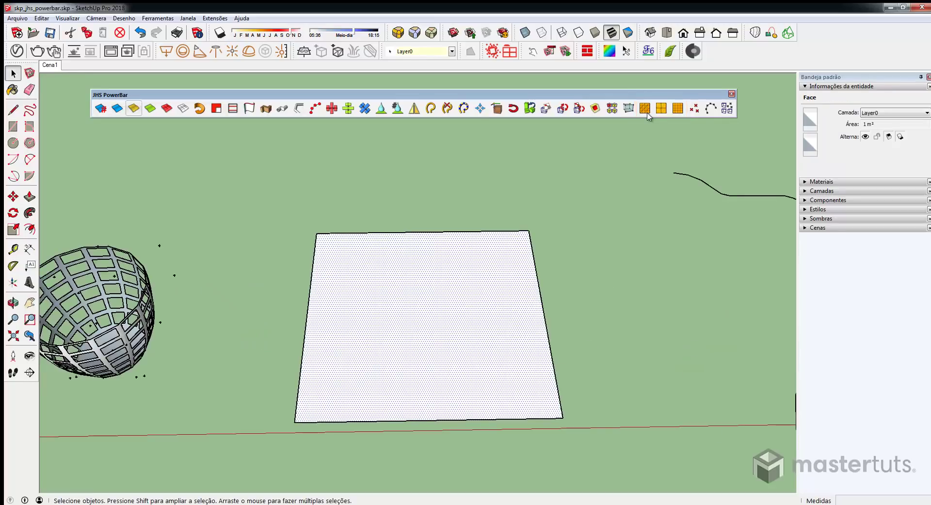
click(645, 108)
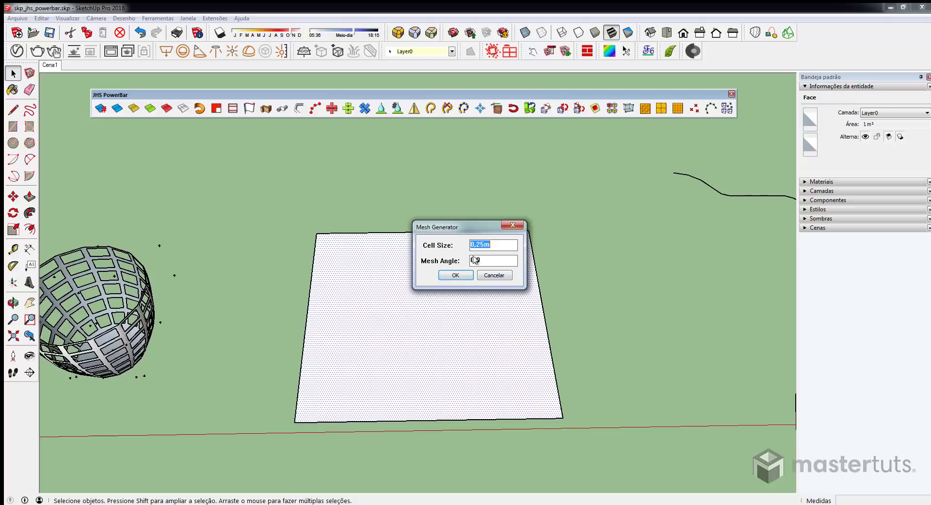
click(455, 276)
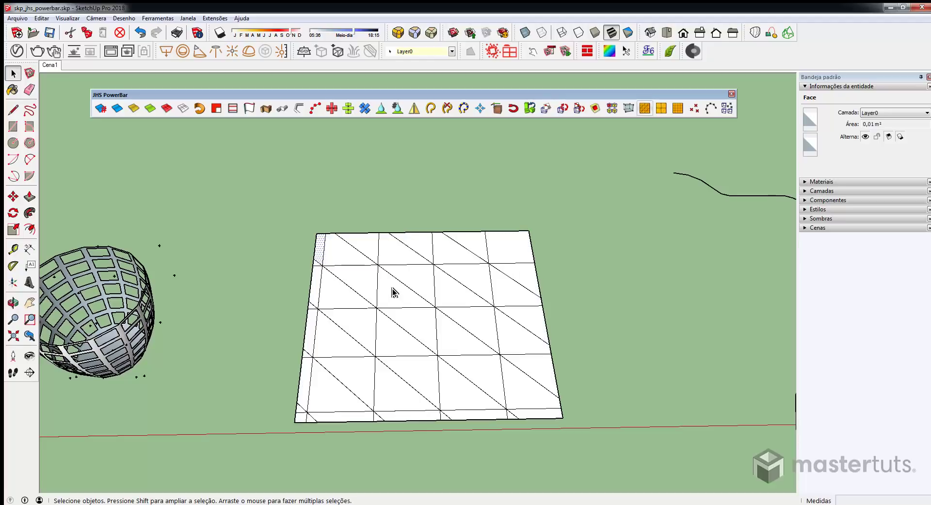
key(ctrl+z)
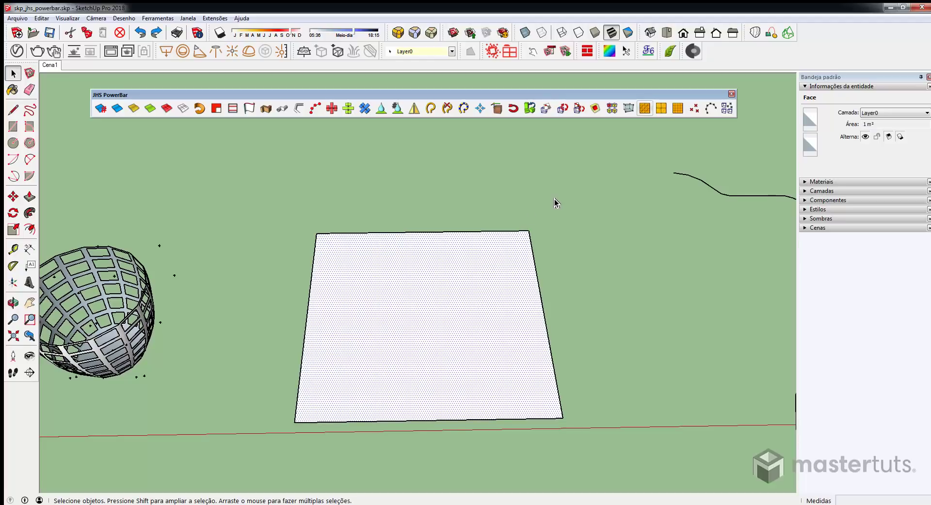
Sub-divide the square face into triangles meeting at its centre, and undo the subdivision.
click(661, 109)
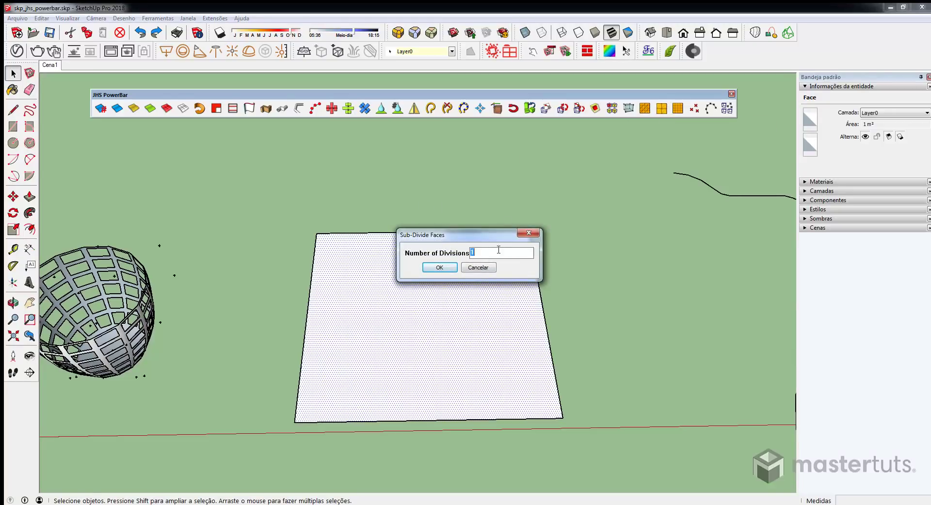
text(4)
click(439, 268)
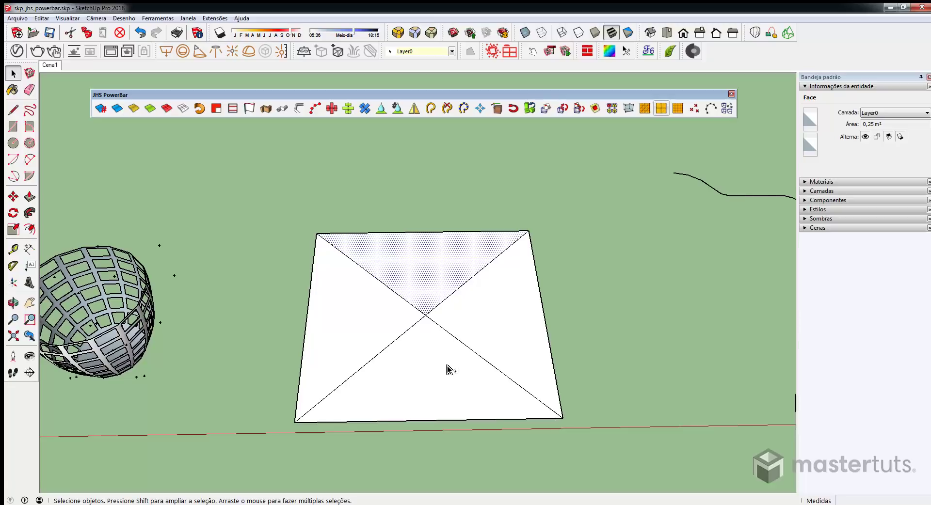
key(ctrl+z)
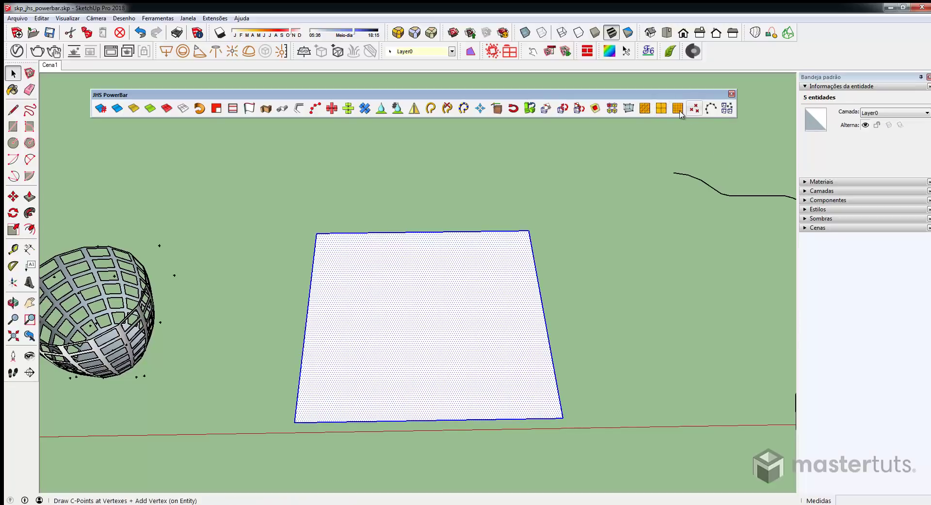
Split the square face into a grid with SplitUp using 3 divisions, check individual cells, and undo the split.
click(442, 277)
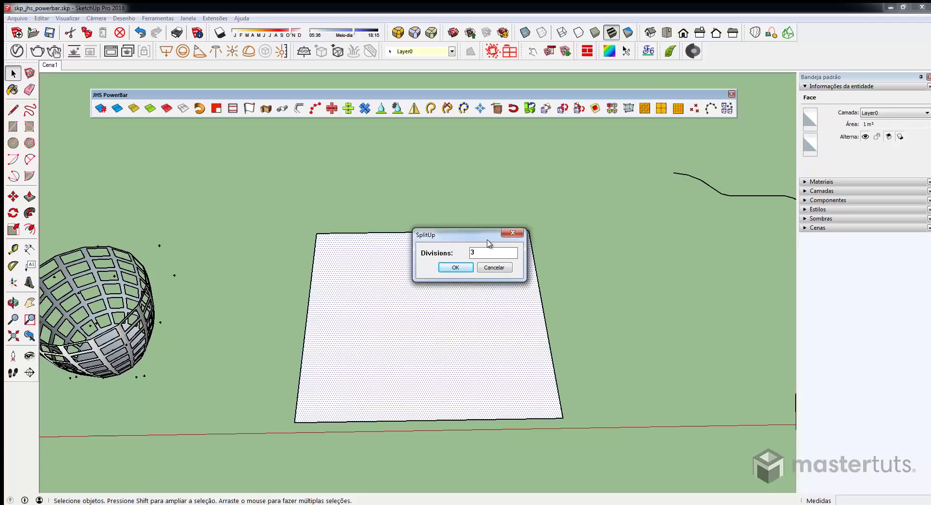
click(455, 268)
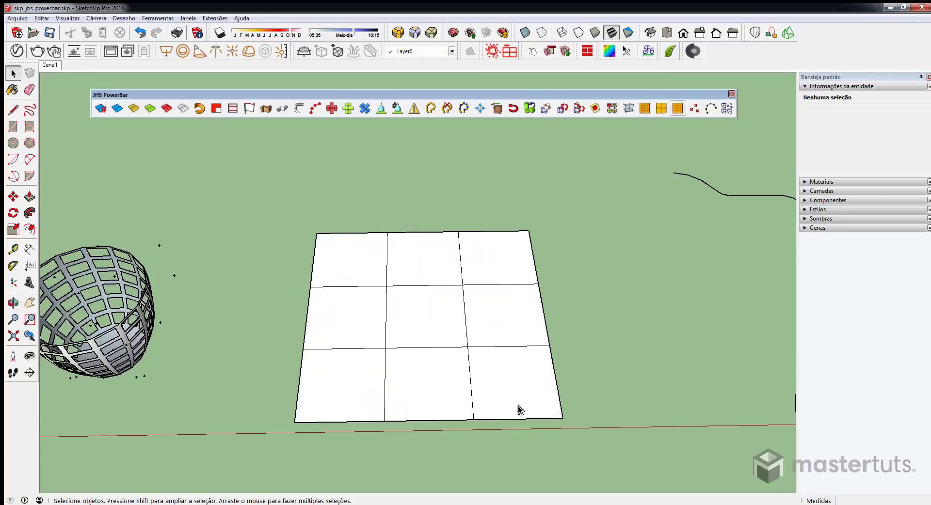
middle_drag(411, 297, 502, 318)
click(496, 293)
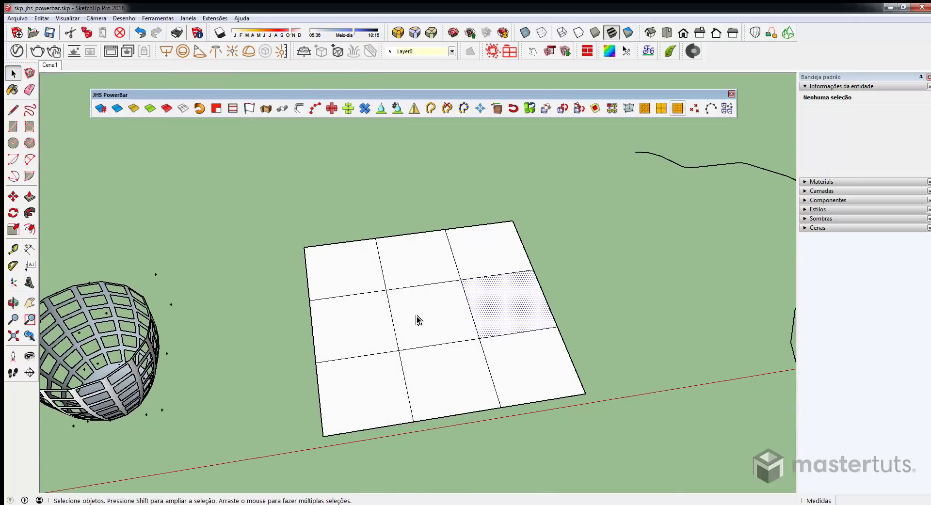
click(491, 231)
click(410, 253)
mouse_move(409, 253)
middle_down()
mouse_move(593, 286)
mouse_move(557, 277)
mouse_move(552, 287)
mouse_move(416, 285)
mouse_move(453, 268)
middle_up()
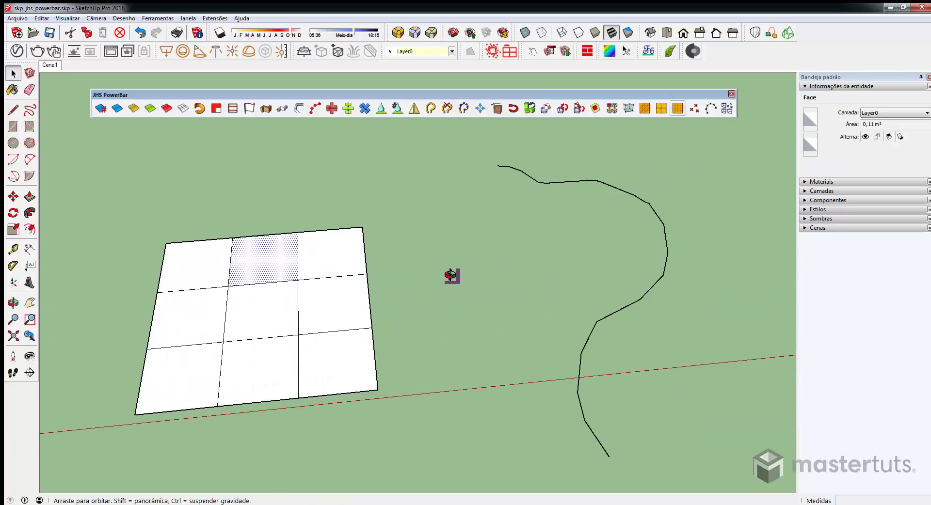
key(ctrl+z)
With the C-Points tool, place guide points one by one in an irregular ring inside the square face's edges.
middle_drag(297, 283, 347, 278)
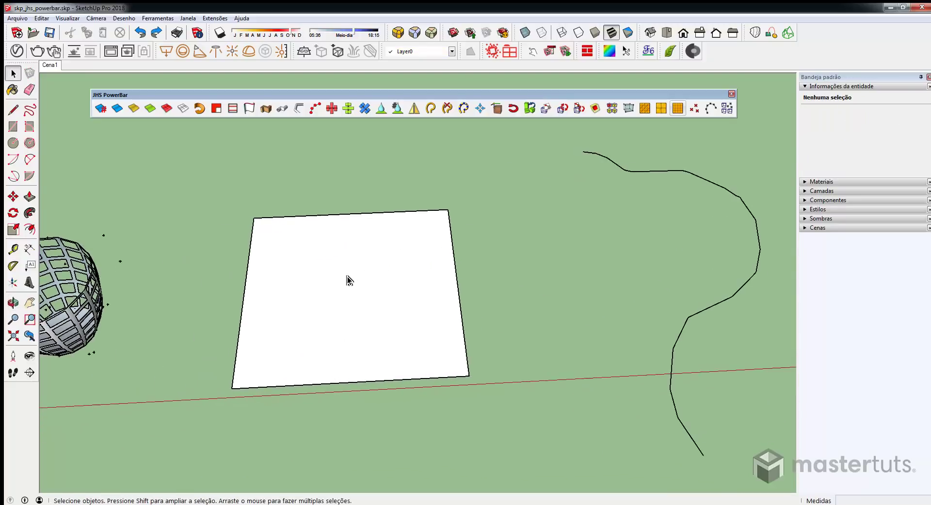
click(347, 279)
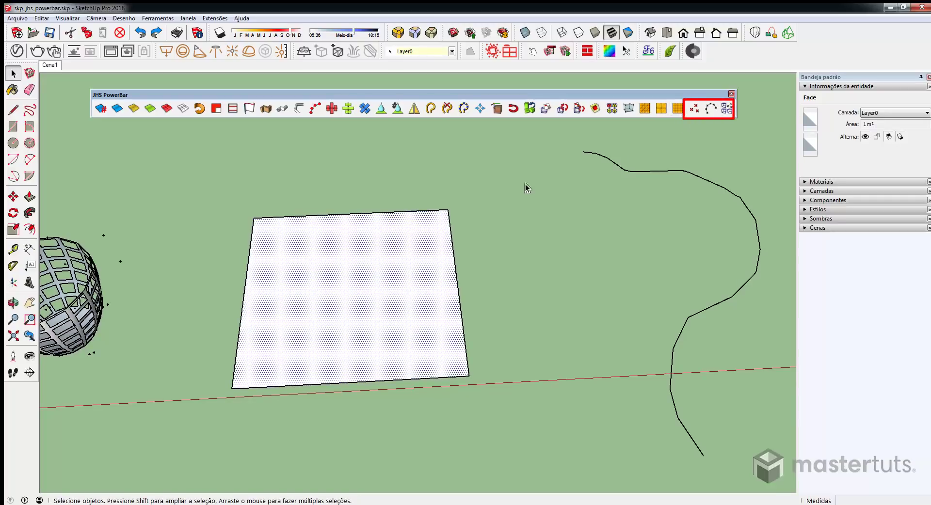
click(694, 108)
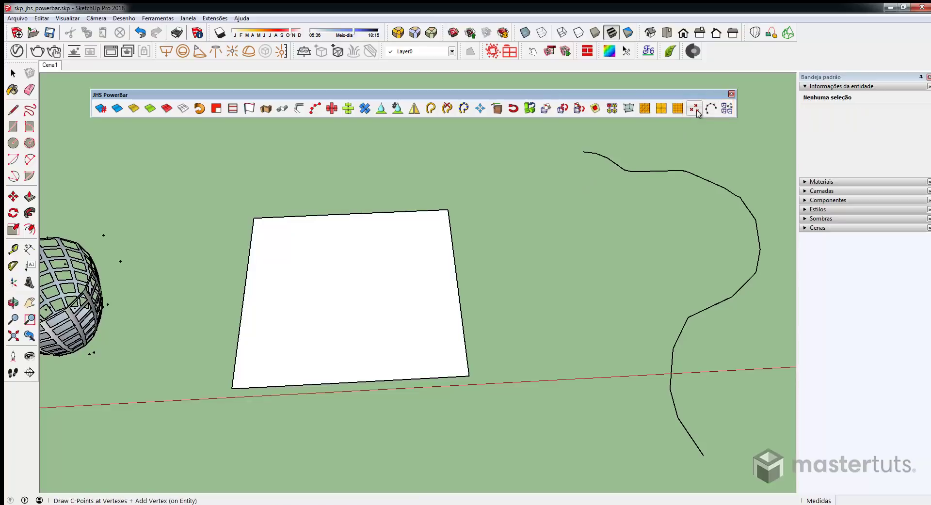
click(291, 246)
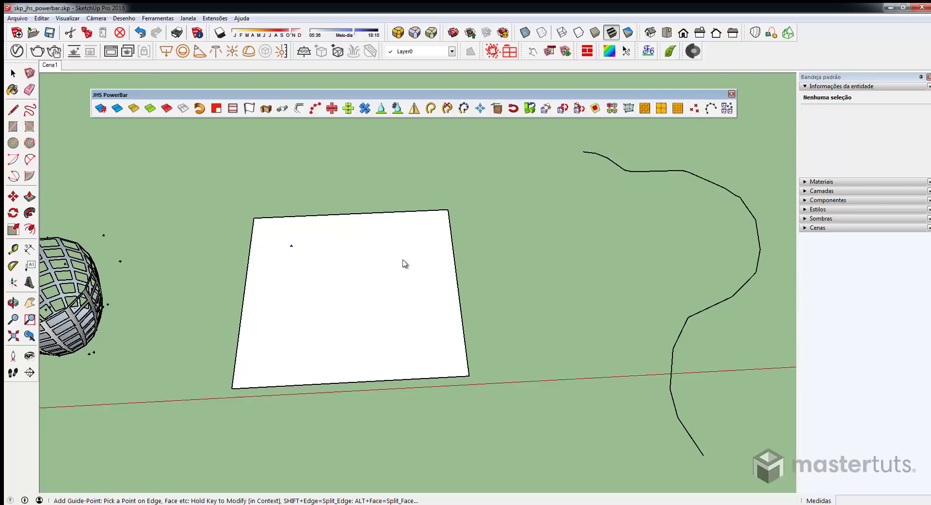
click(331, 237)
click(355, 235)
click(386, 236)
click(391, 242)
click(397, 256)
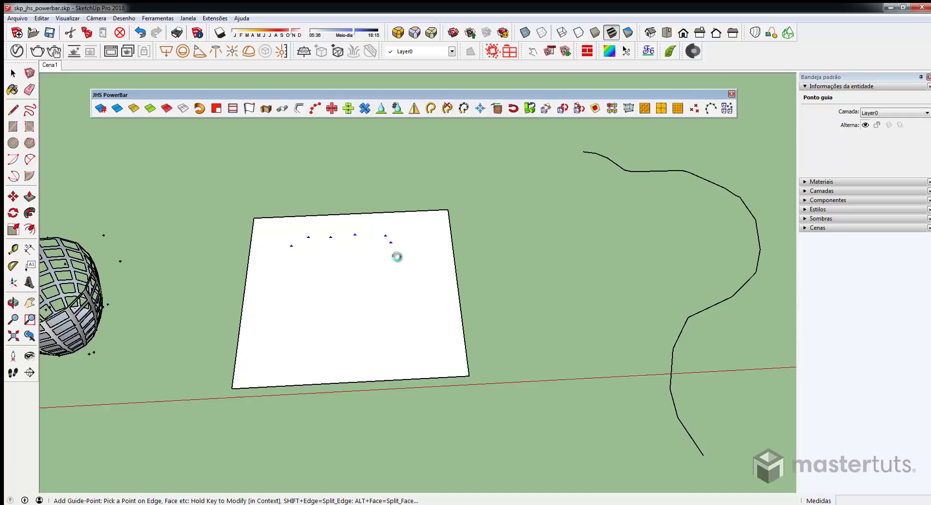
click(396, 281)
click(404, 311)
click(419, 317)
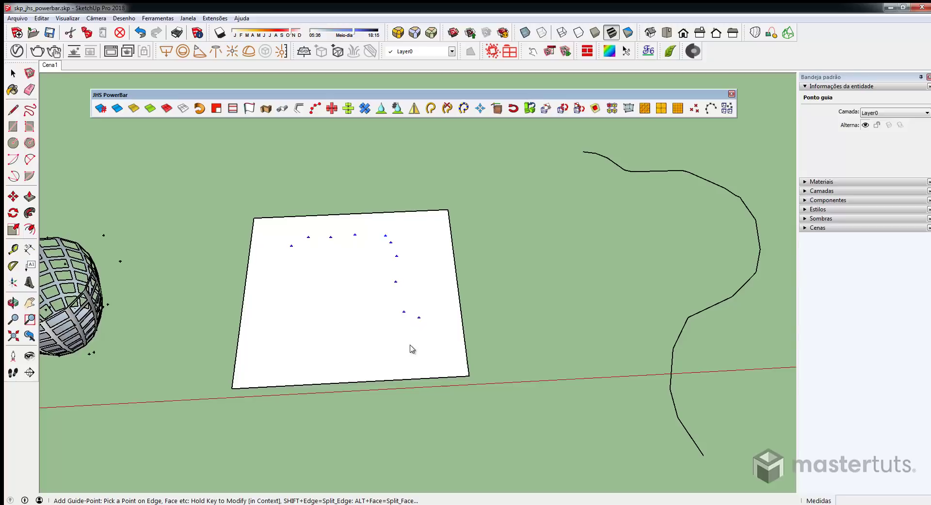
click(289, 335)
click(283, 323)
click(279, 302)
click(280, 289)
key(Return)
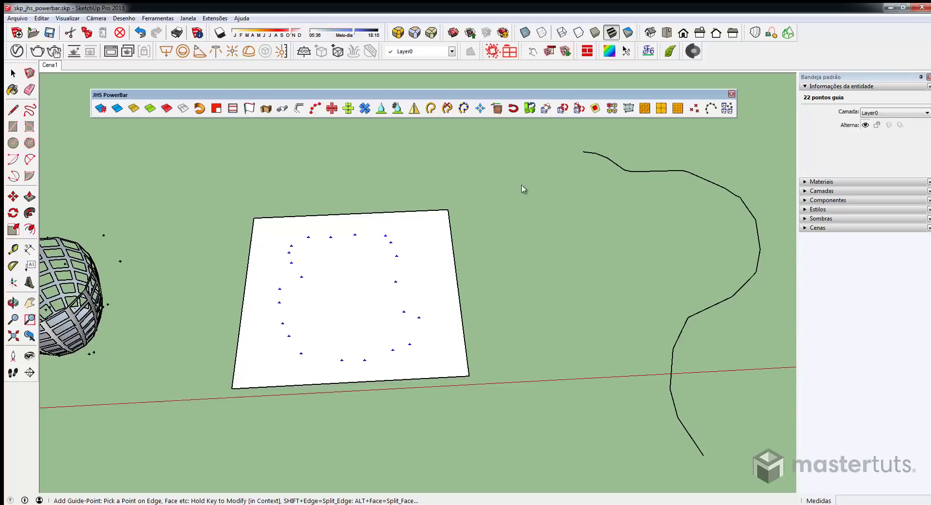
Connect the guide points into a closed outline, then ungroup it and select the face it encloses on the square.
click(712, 110)
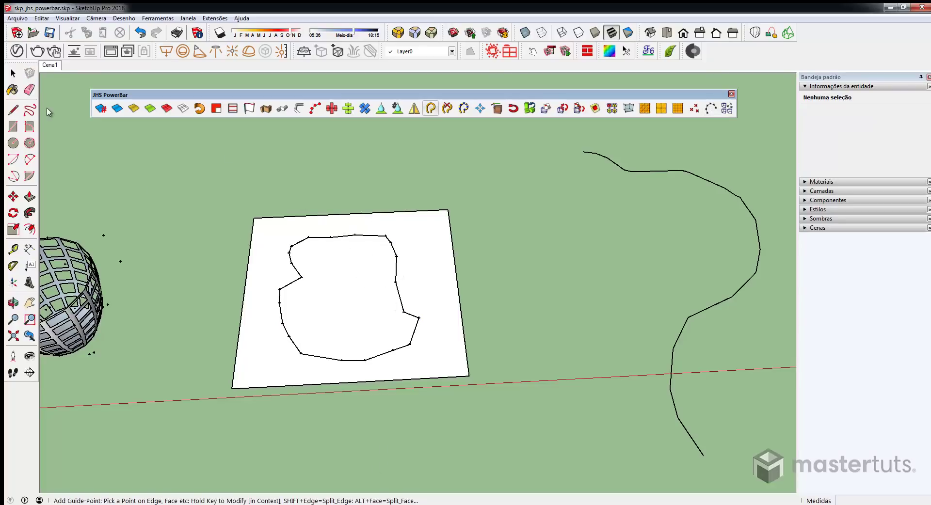
click(13, 73)
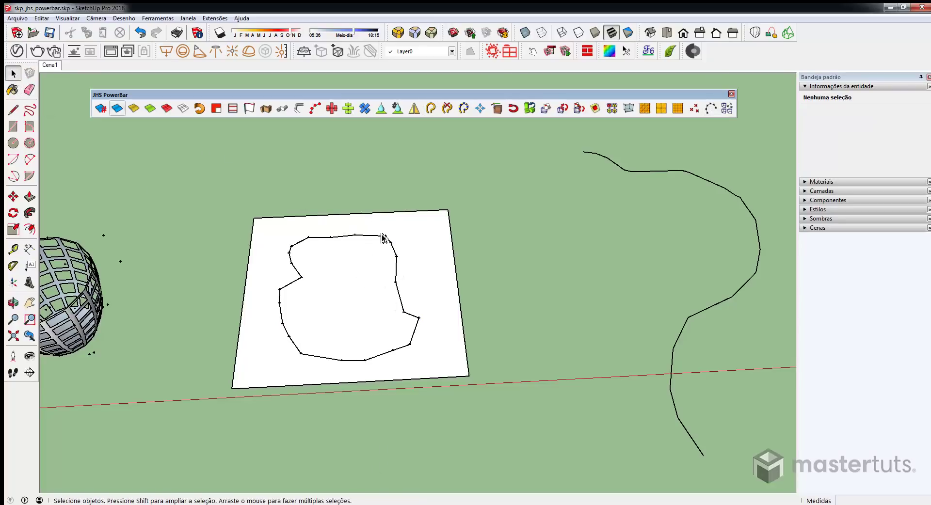
click(396, 276)
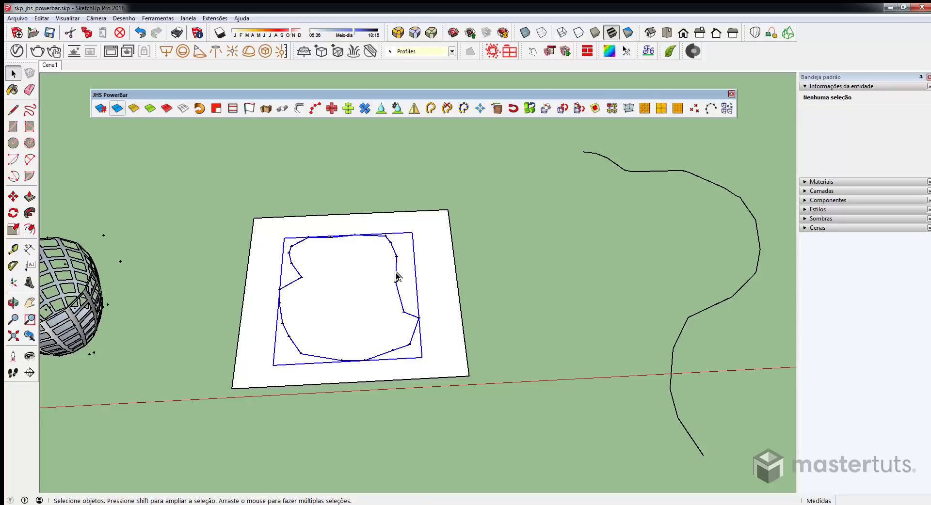
right_click(396, 276)
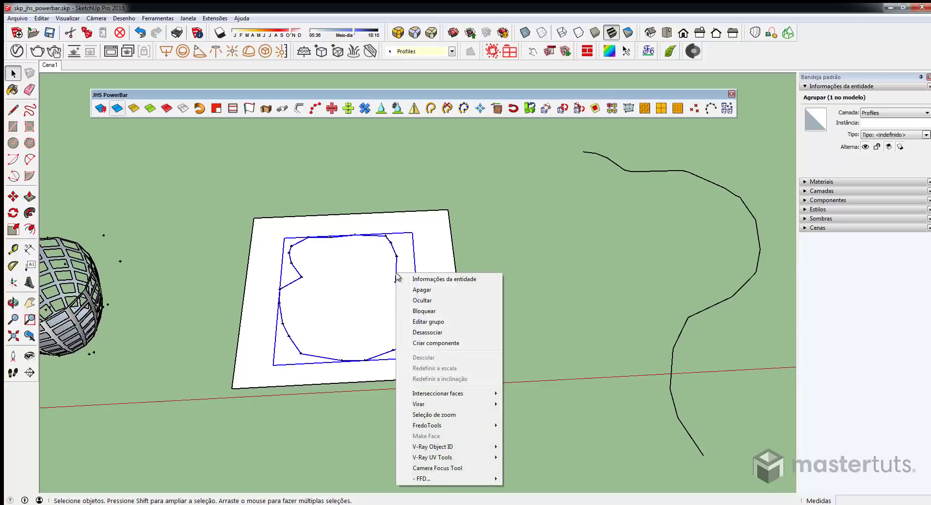
click(426, 333)
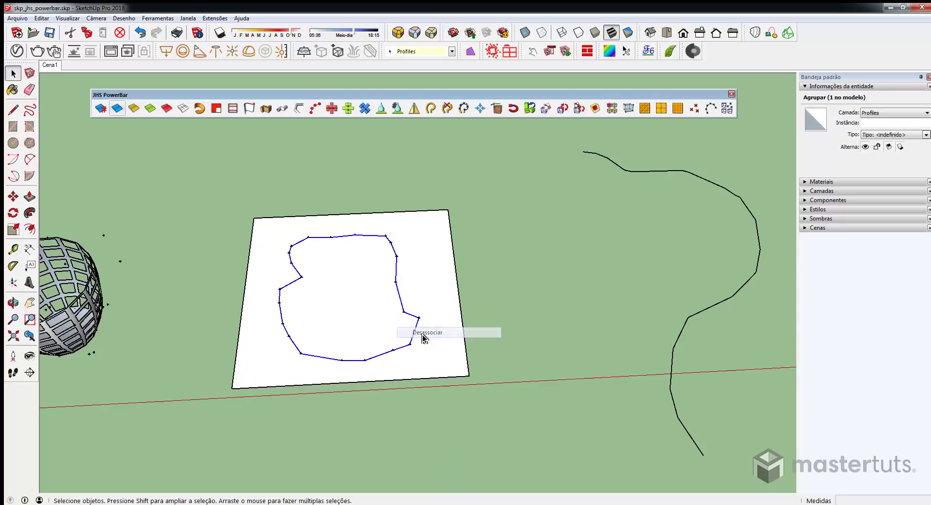
click(364, 311)
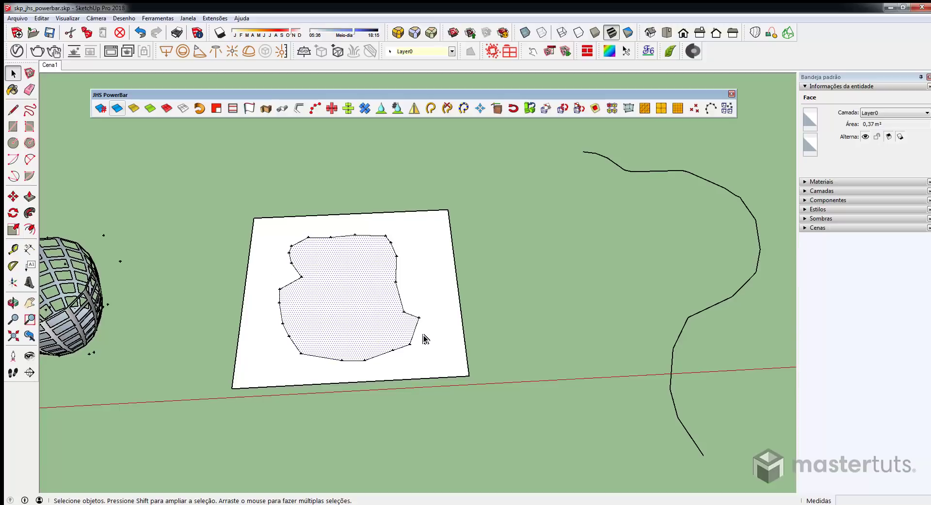
Delete all guide points from the model, leaving the irregular outline on the square face.
click(45, 20)
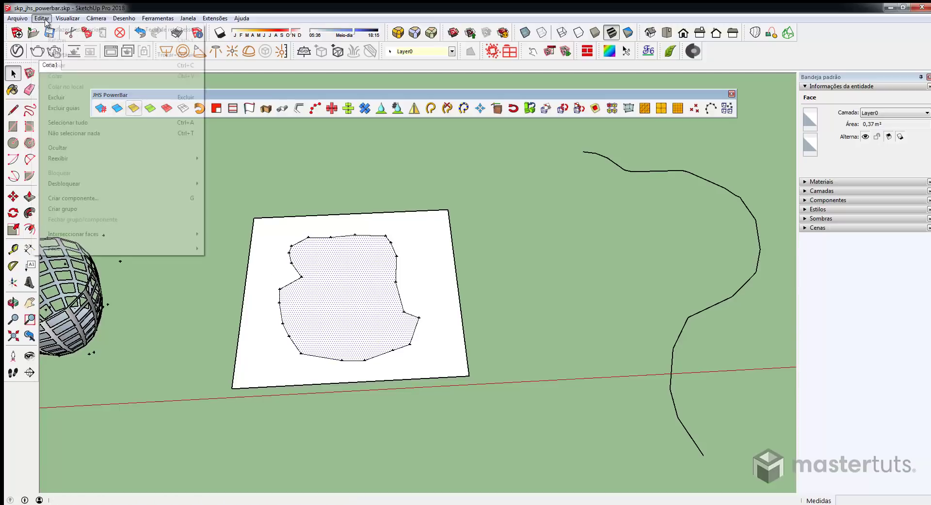
click(63, 108)
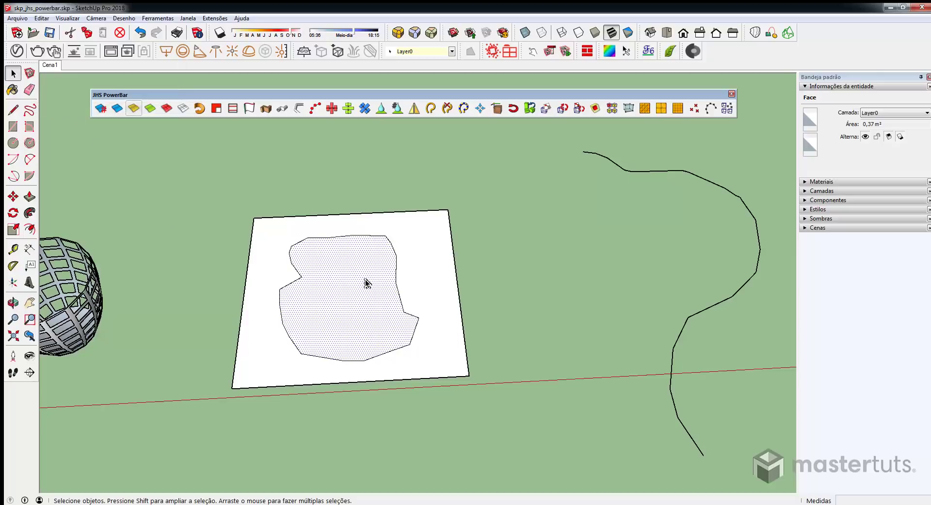
middle_drag(297, 353, 305, 304)
middle_drag(362, 285, 433, 318)
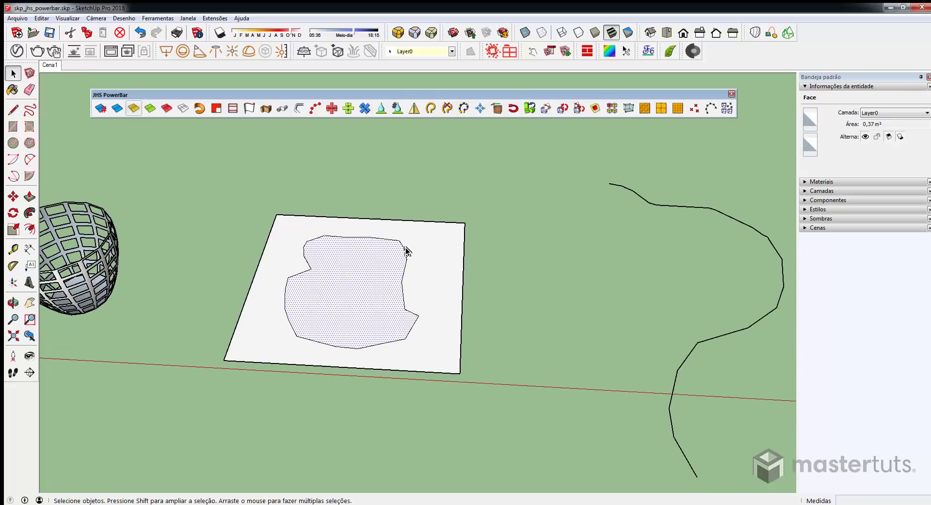
Select the freehand curve beside the square and add guide points at all its vertices.
middle_drag(645, 249, 540, 334)
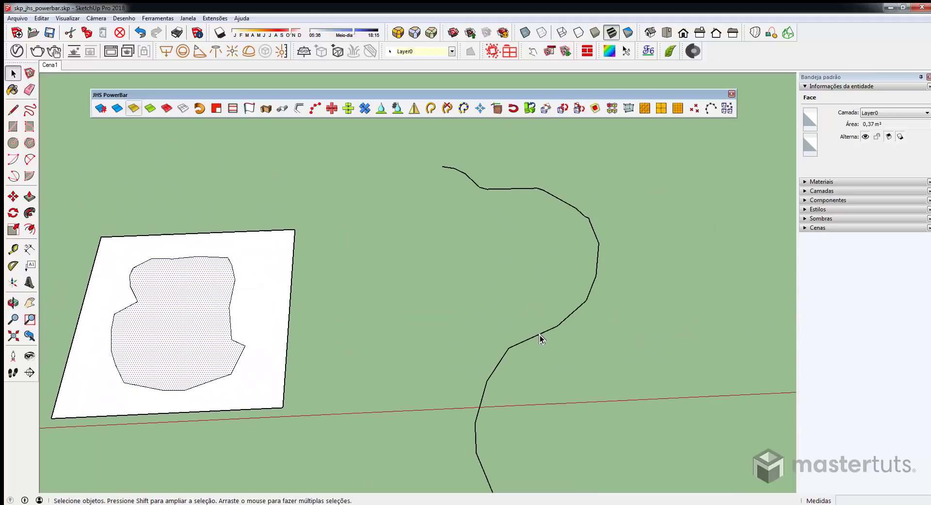
click(539, 336)
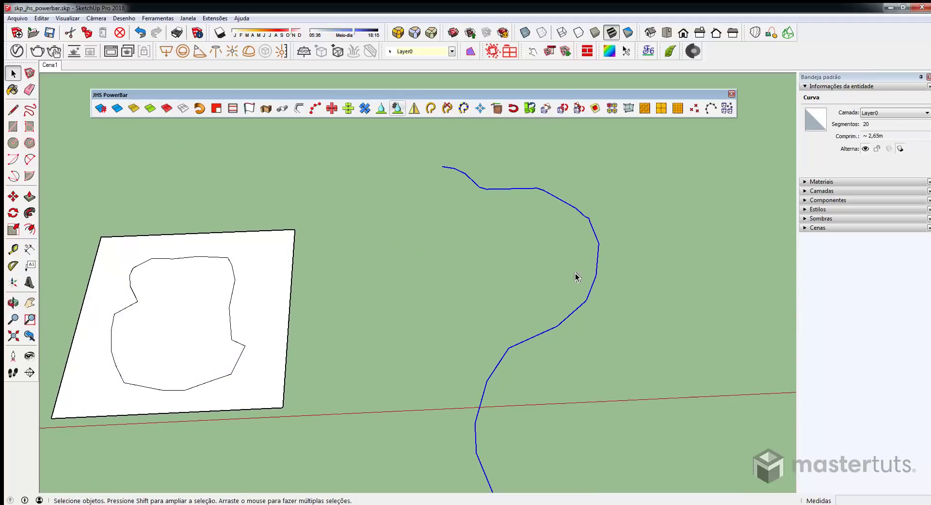
middle_drag(479, 459, 445, 415)
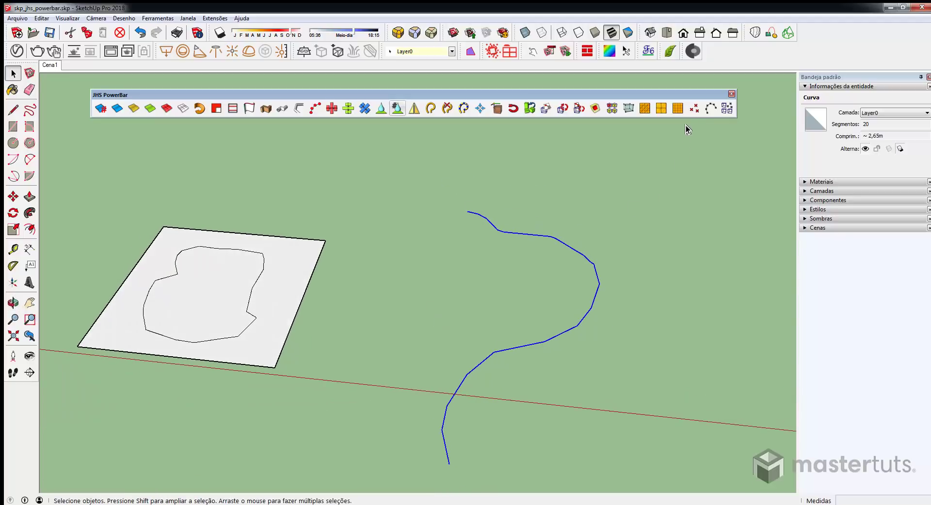
click(697, 108)
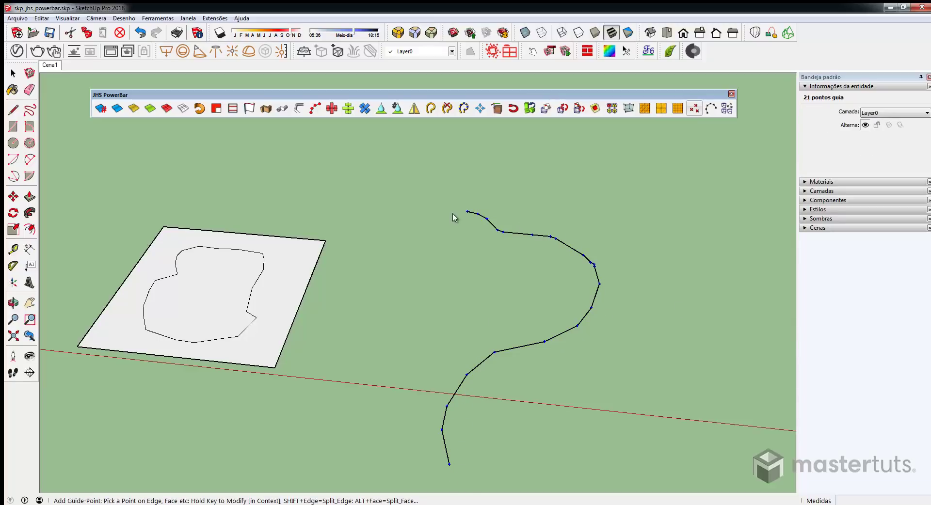
Select the curve's guide points without the curve, add the rock component to the selection, and copy the rock onto every point.
middle_drag(638, 312, 564, 316)
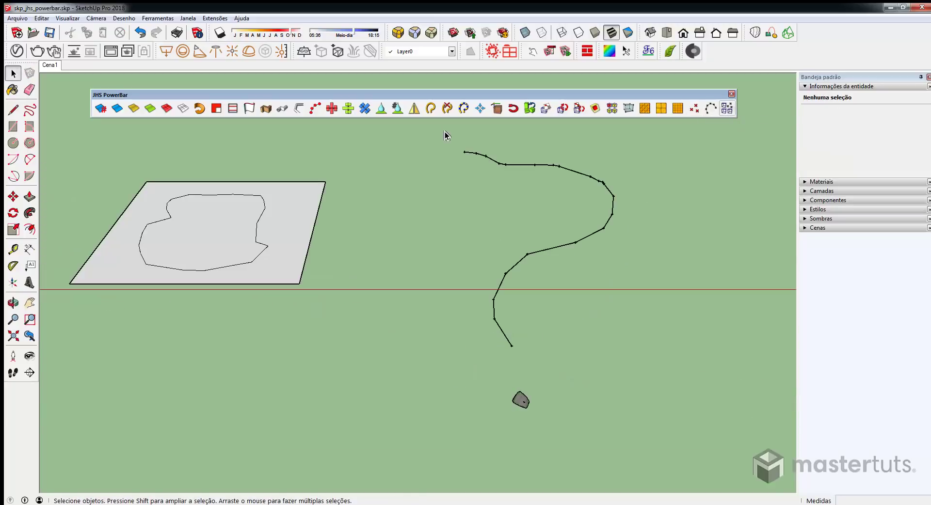
drag(445, 134, 688, 357)
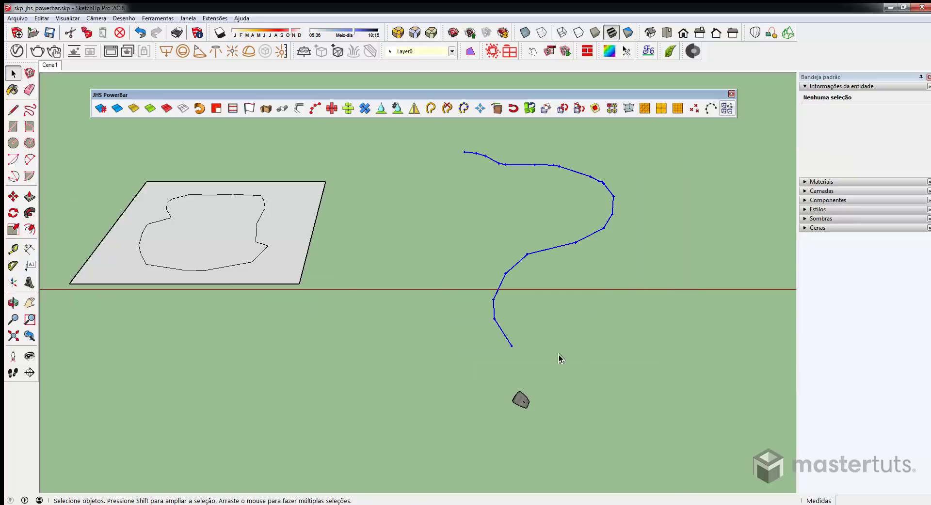
shift+click(558, 247)
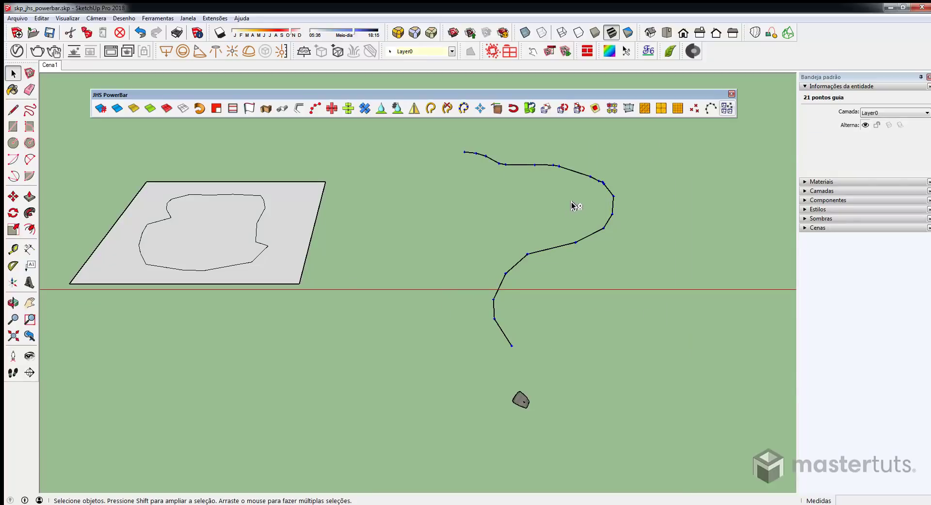
shift+click(520, 402)
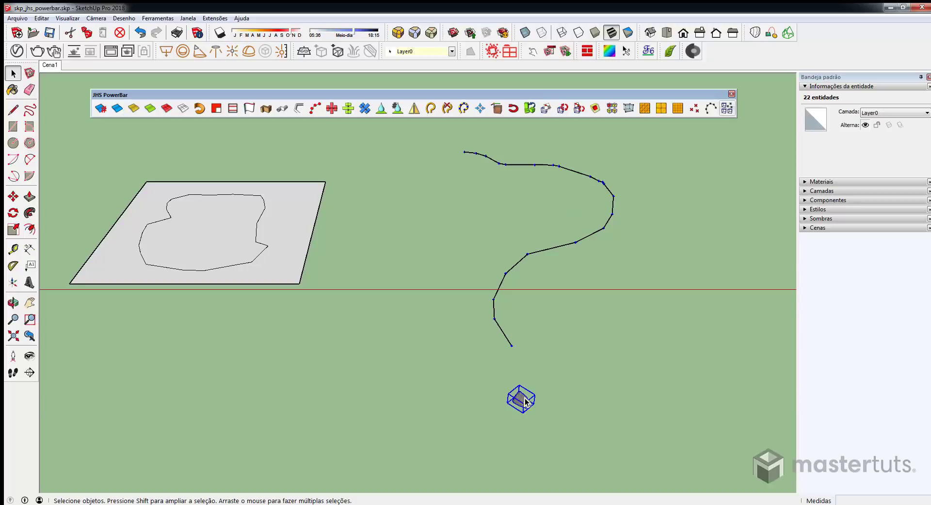
click(732, 111)
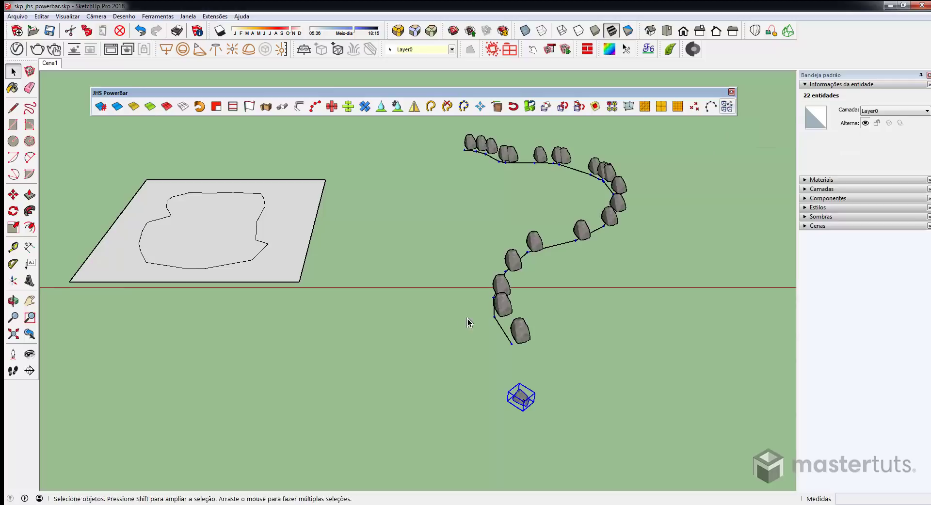
middle_drag(578, 232, 442, 161)
click(453, 177)
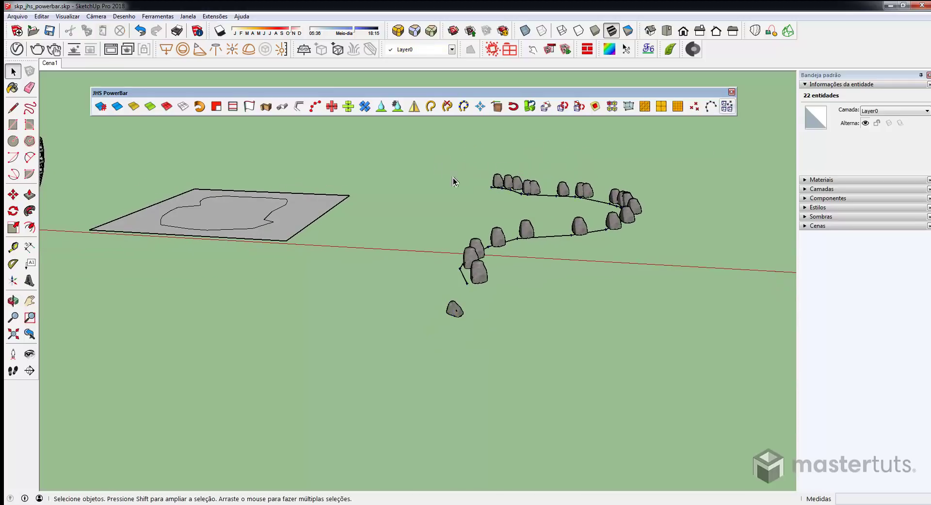
Select all the rock copies along the curve and randomize their rotation and scale.
click(500, 182)
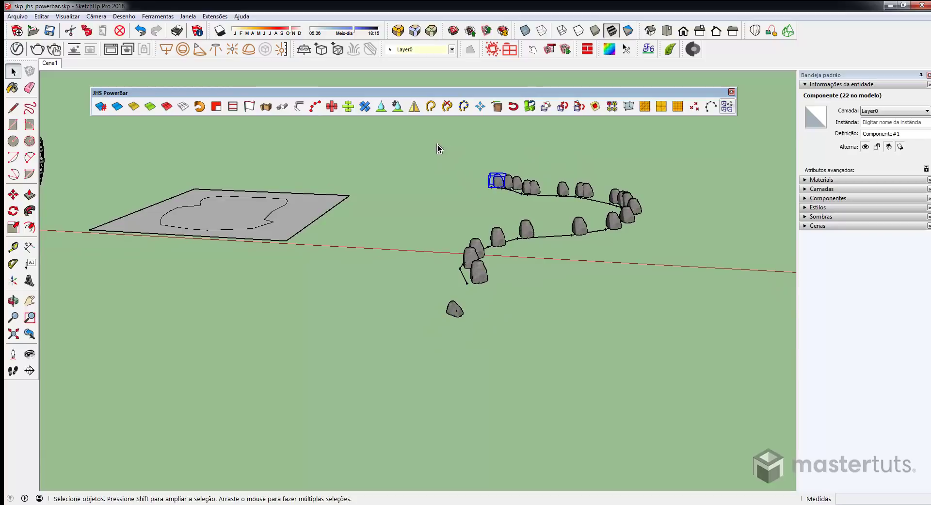
drag(438, 144, 706, 275)
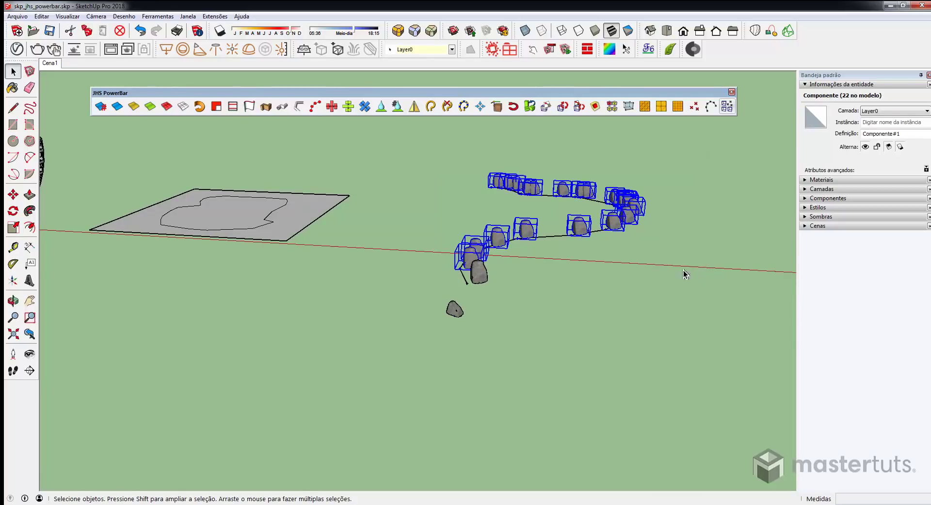
shift+click(480, 274)
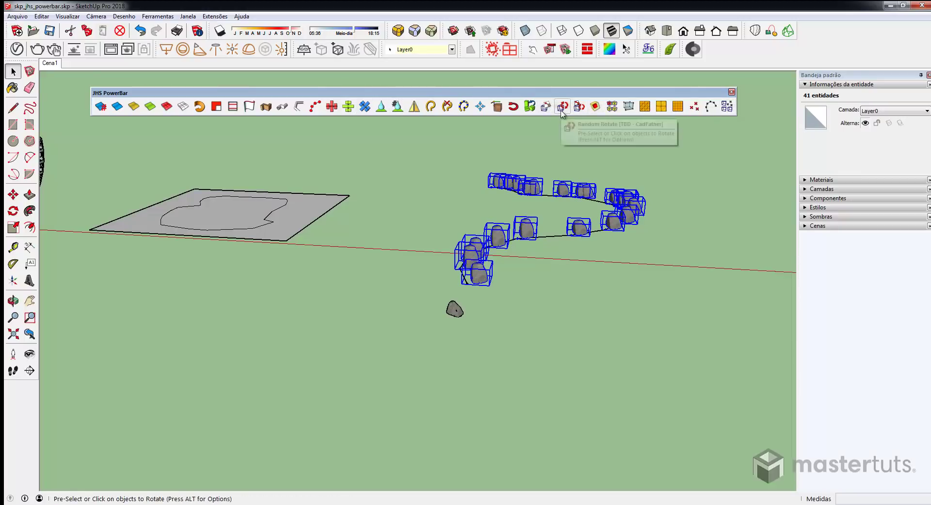
click(577, 110)
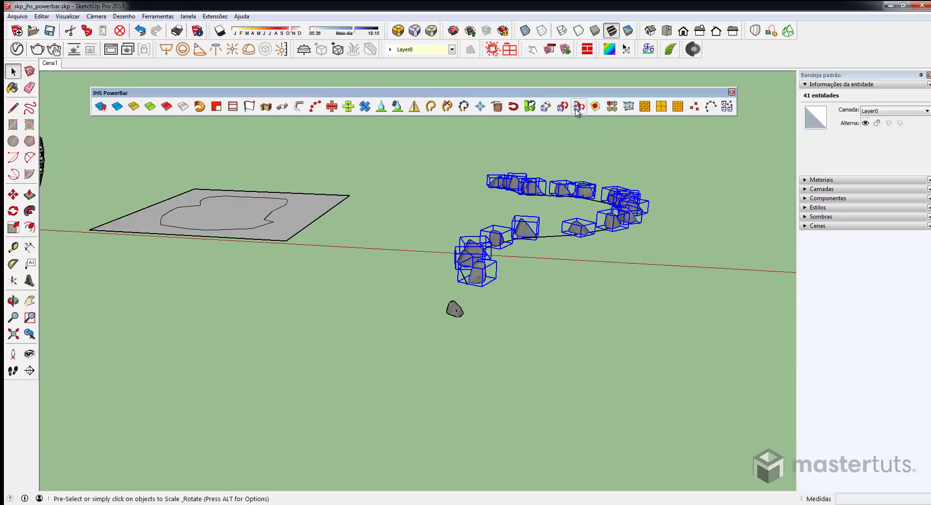
click(577, 110)
click(556, 255)
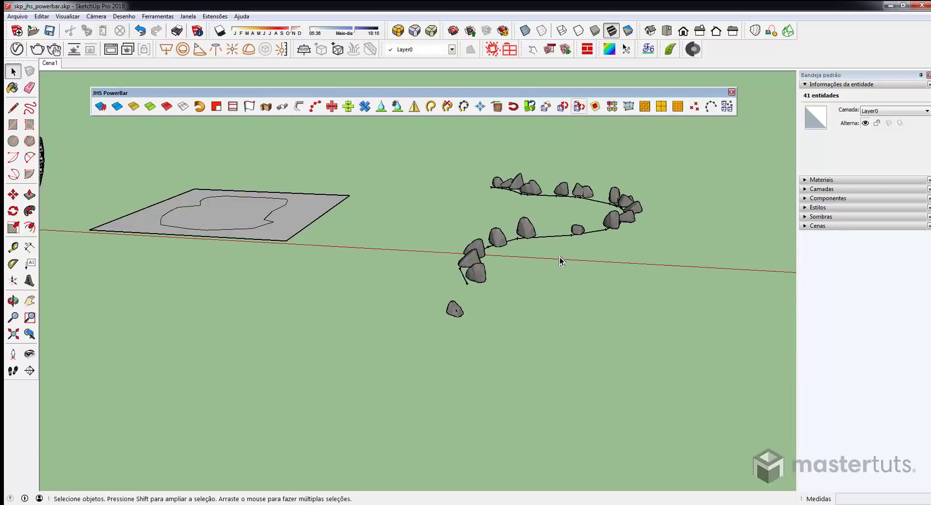
middle_drag(556, 255, 614, 225)
scroll(614, 225, up, 3)
middle_drag(573, 244, 457, 261)
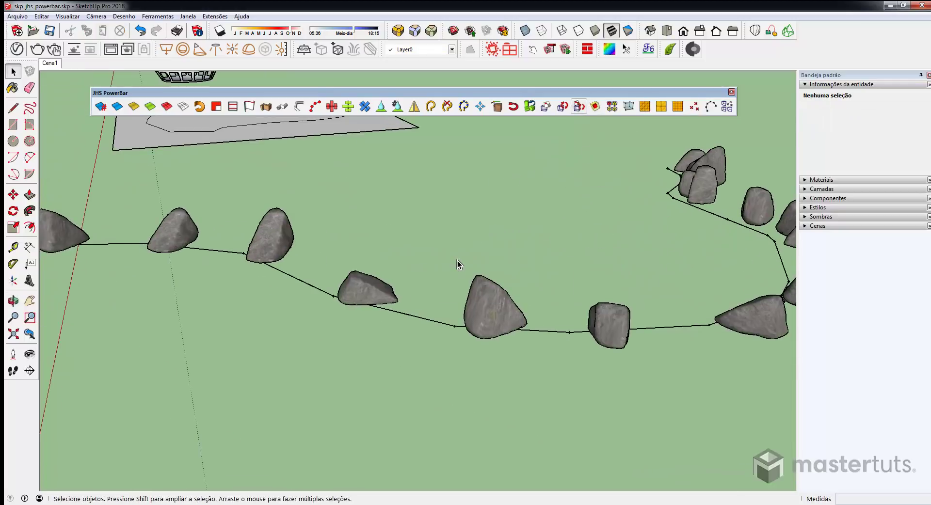